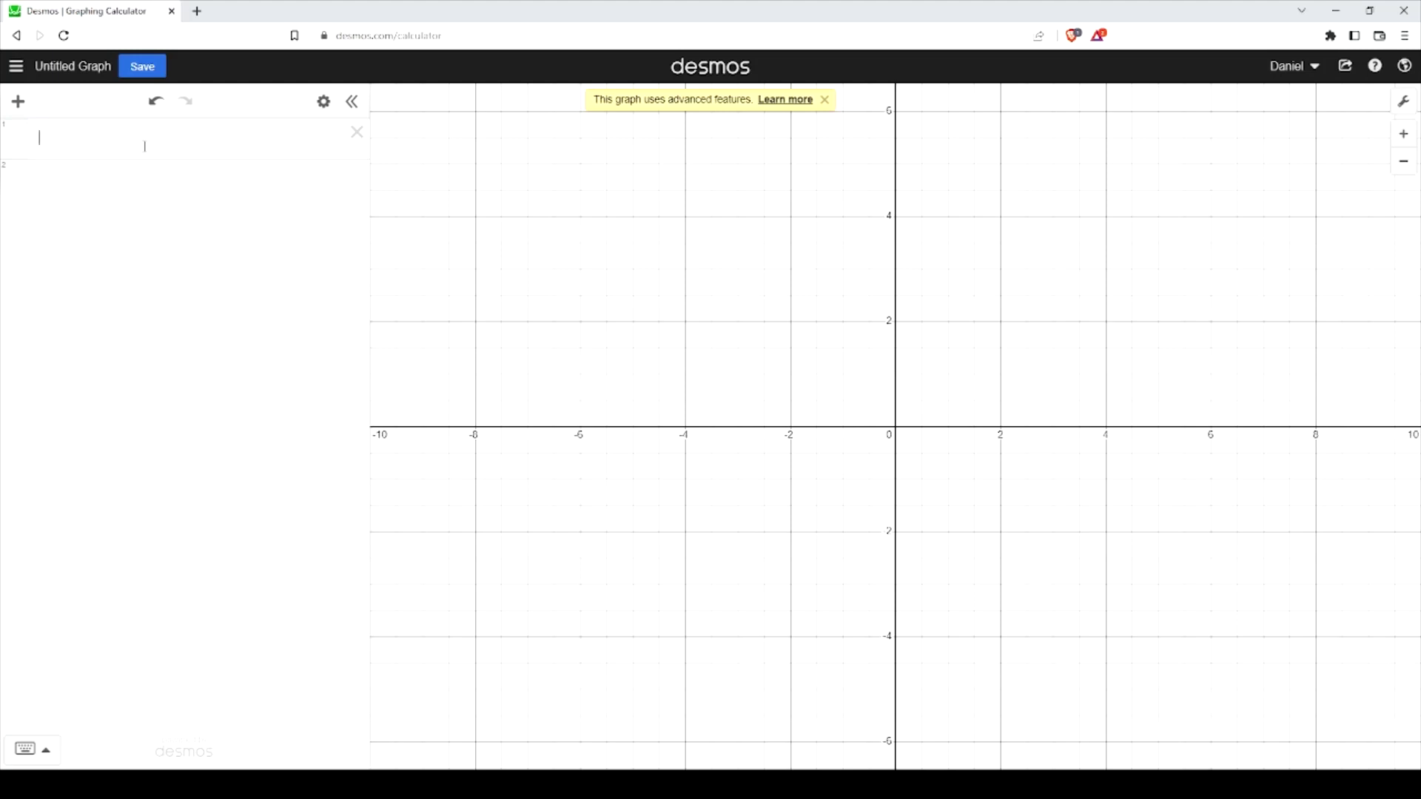
# Write a 'Constants' note in row 1 and define the slider n = 6 below it.
pyautogui.click(162, 140)
pyautogui.write('"Con')
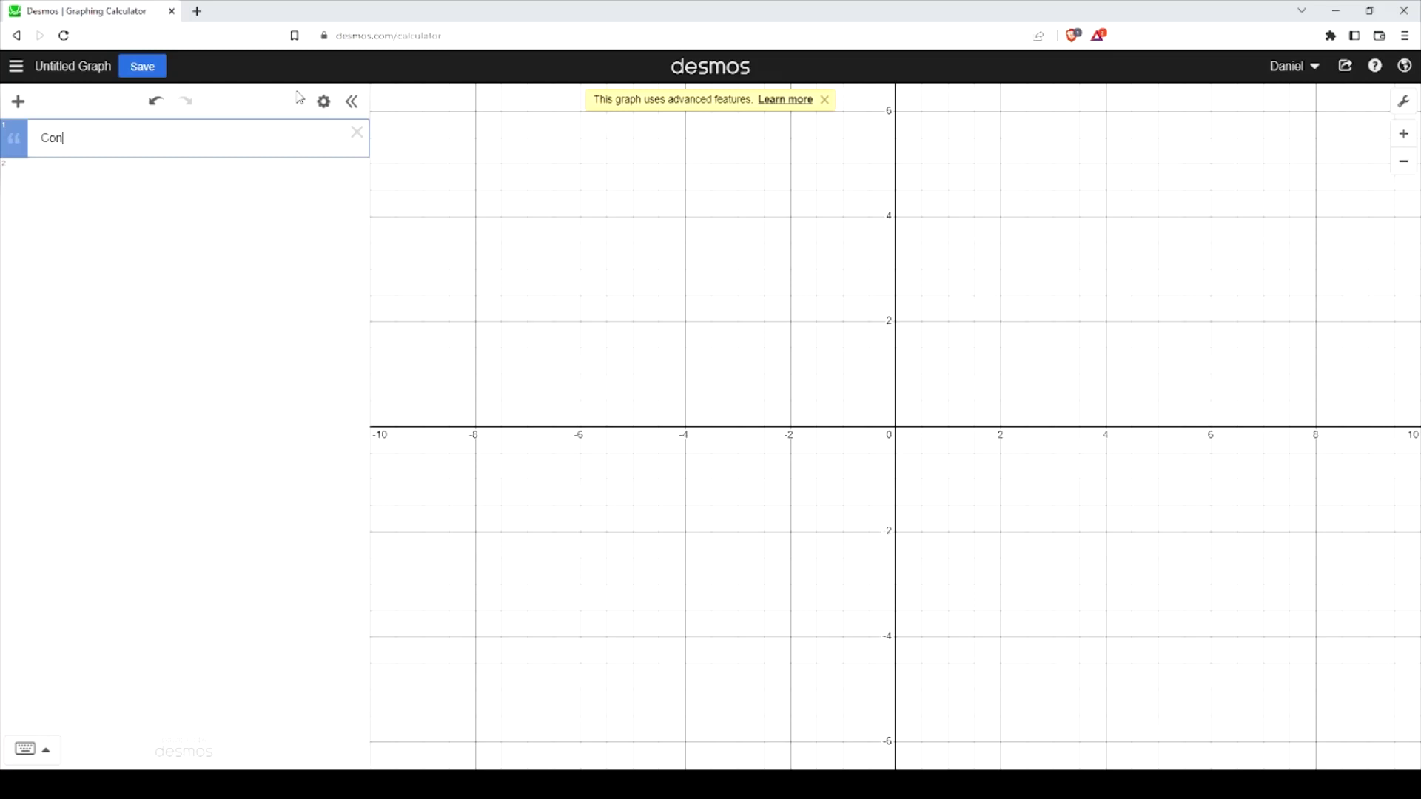
pyautogui.write('stants')
pyautogui.press('Return')
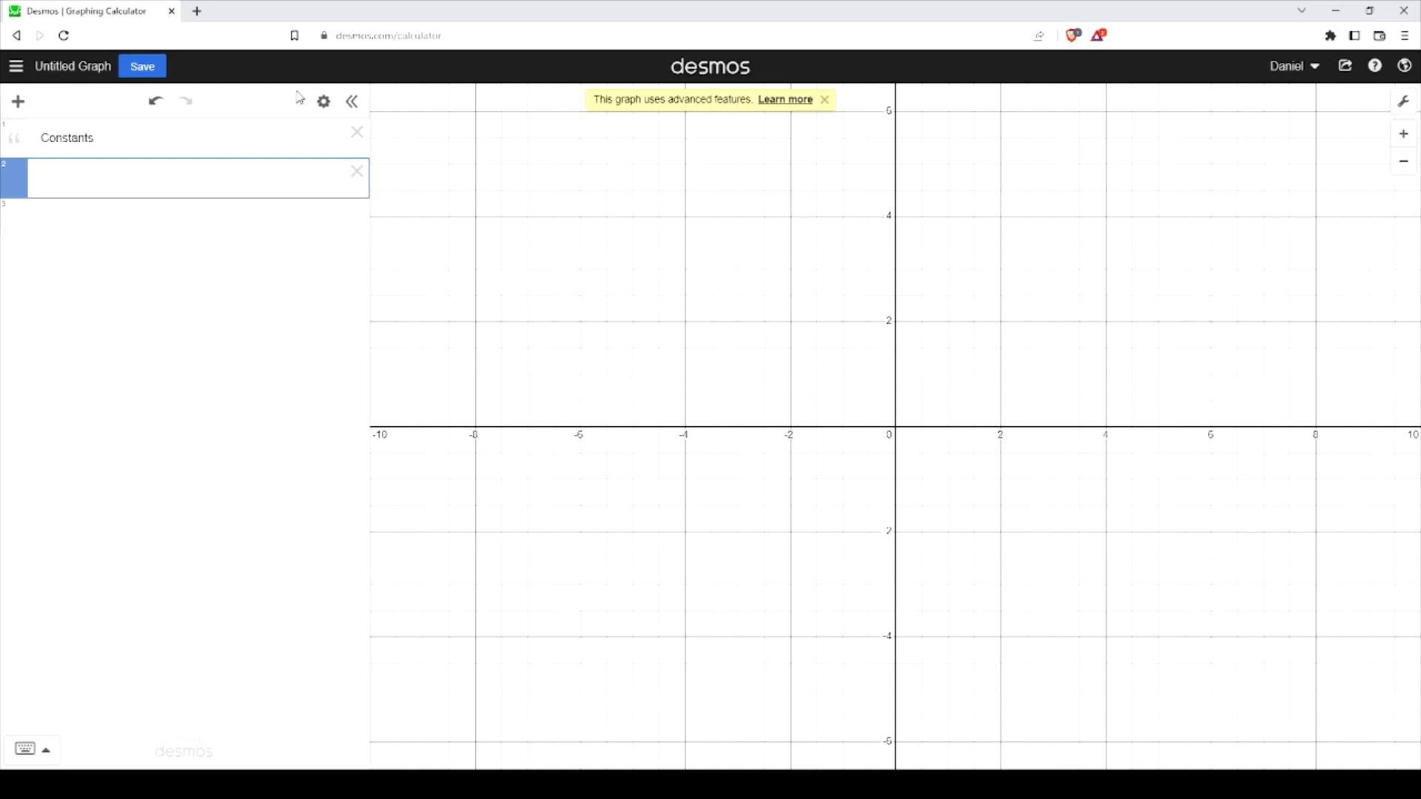
pyautogui.write('n = 6')
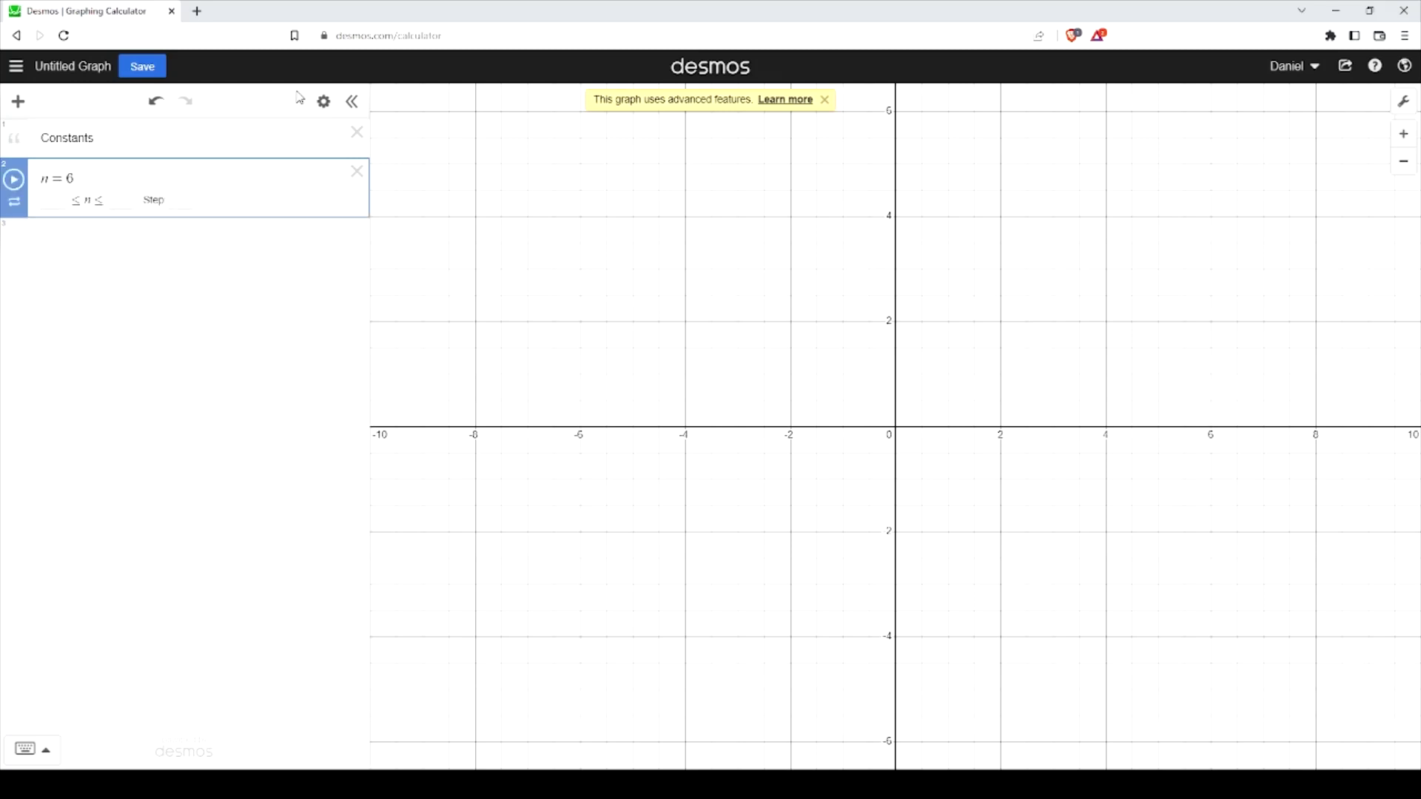
pyautogui.press('Return')
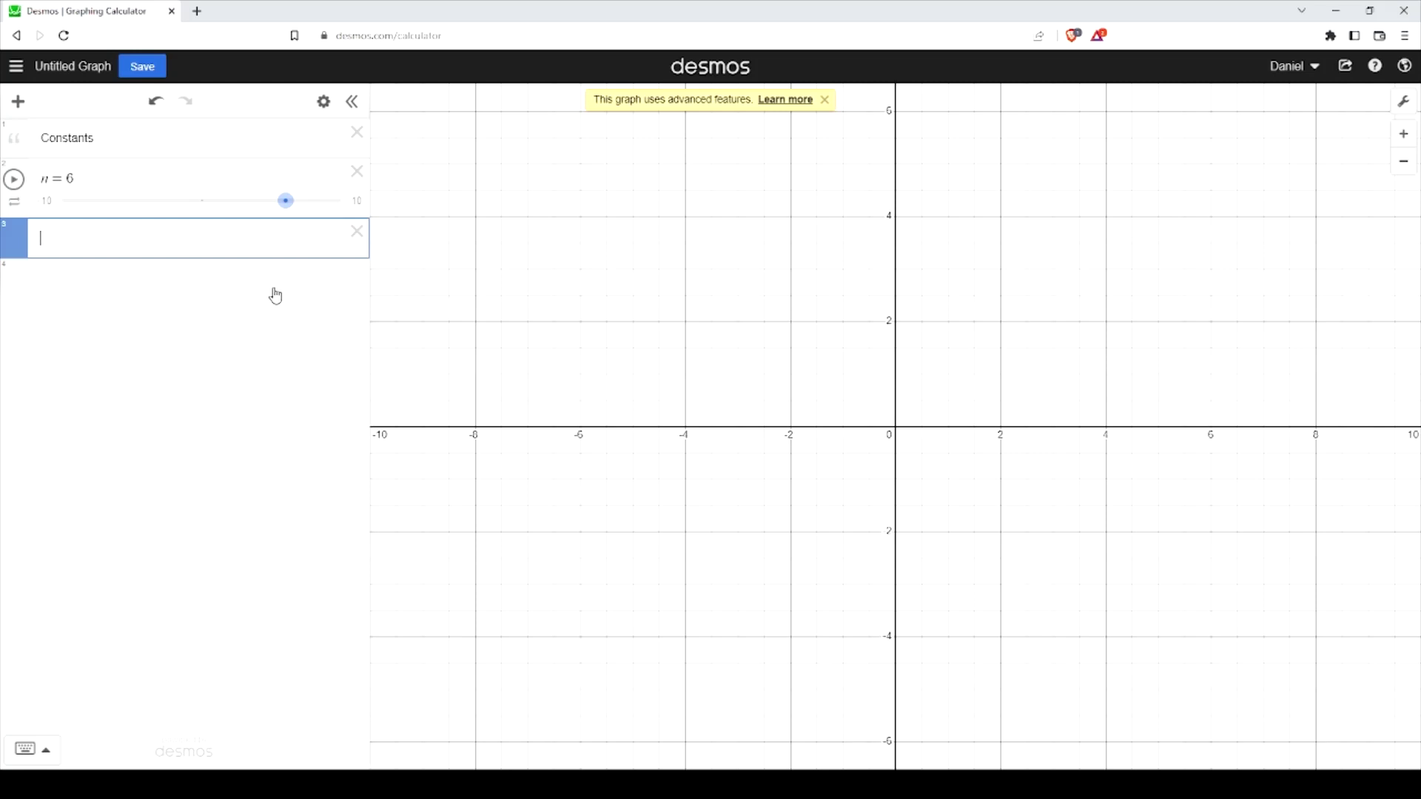
# Define the slider d = 30 and start the next row with θ.
pyautogui.write('d = 30')
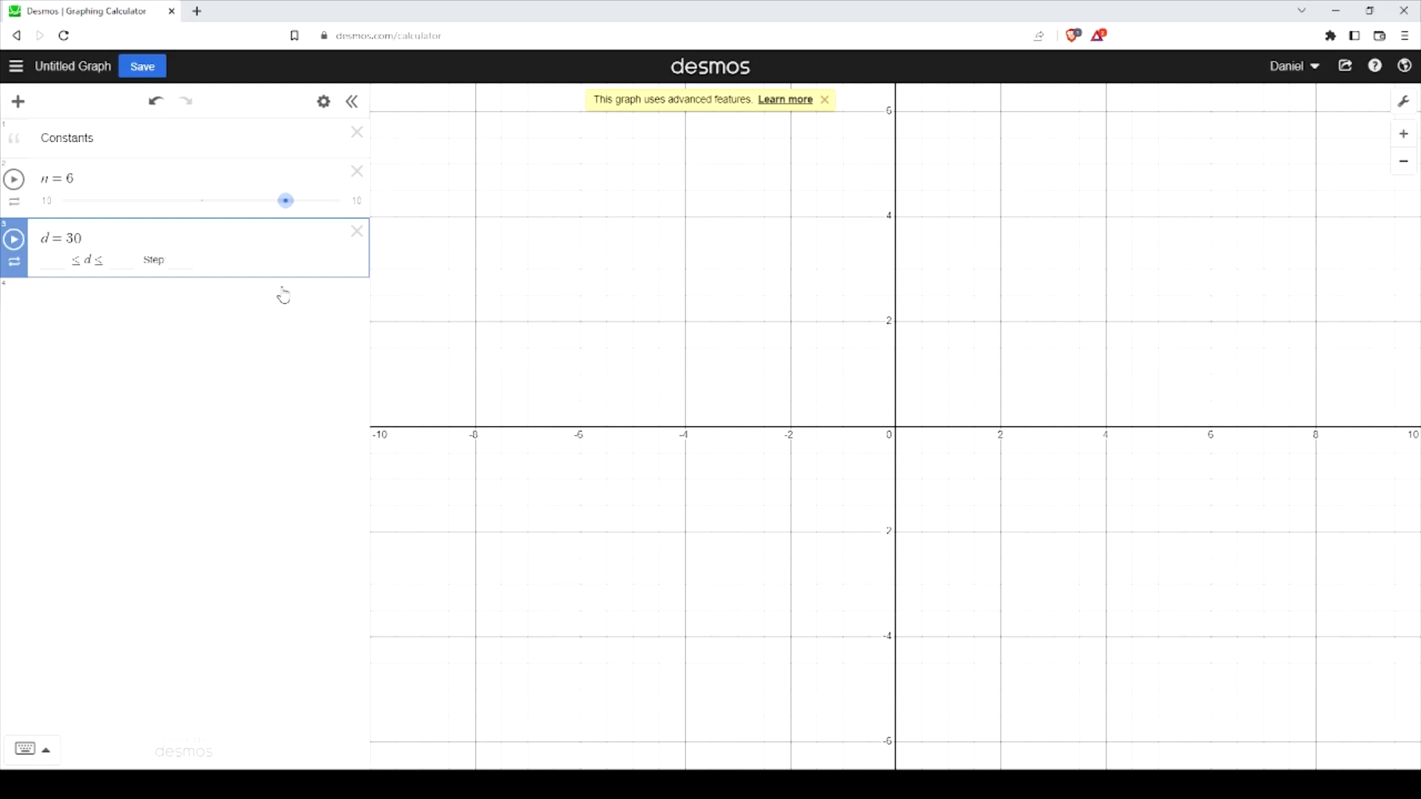
pyautogui.press('Return')
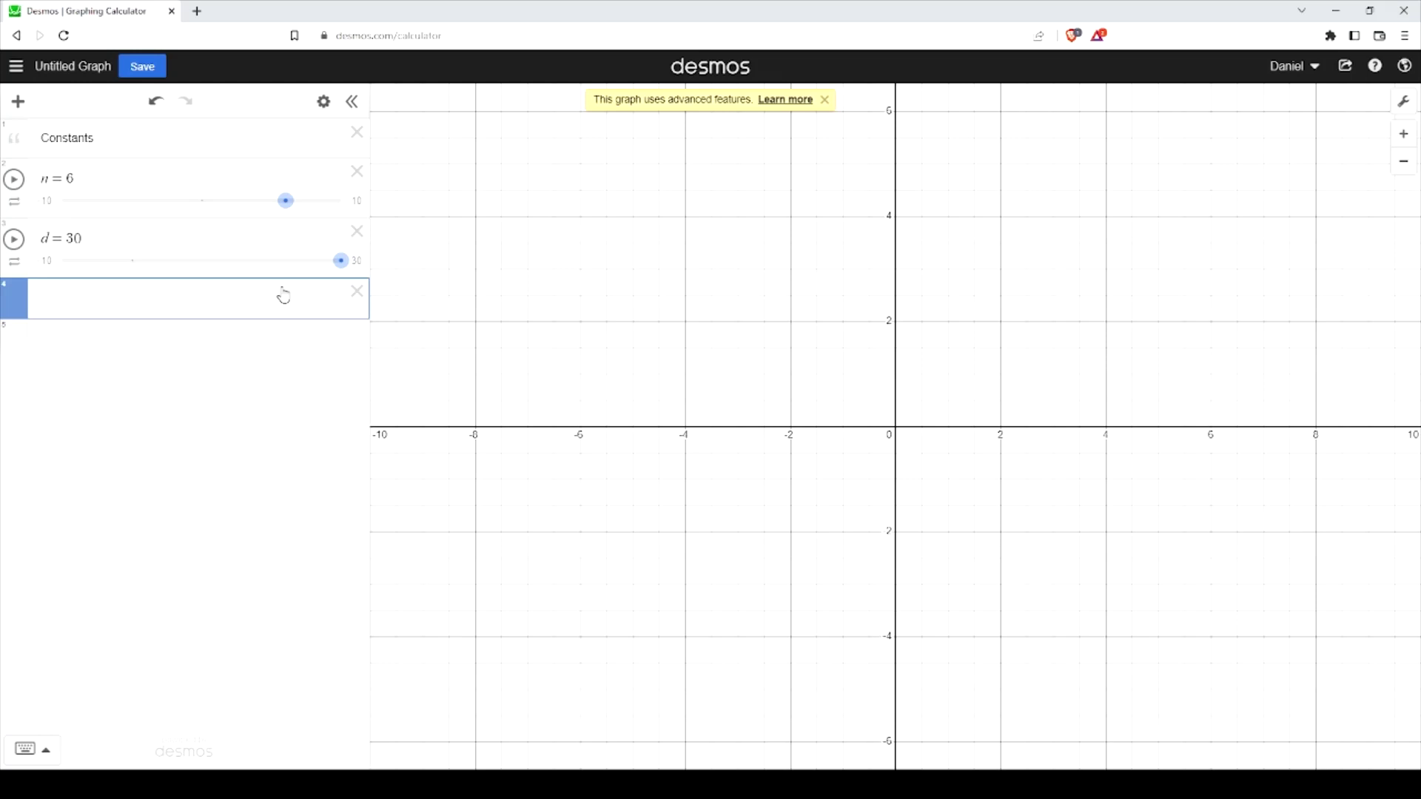
pyautogui.write('theta')
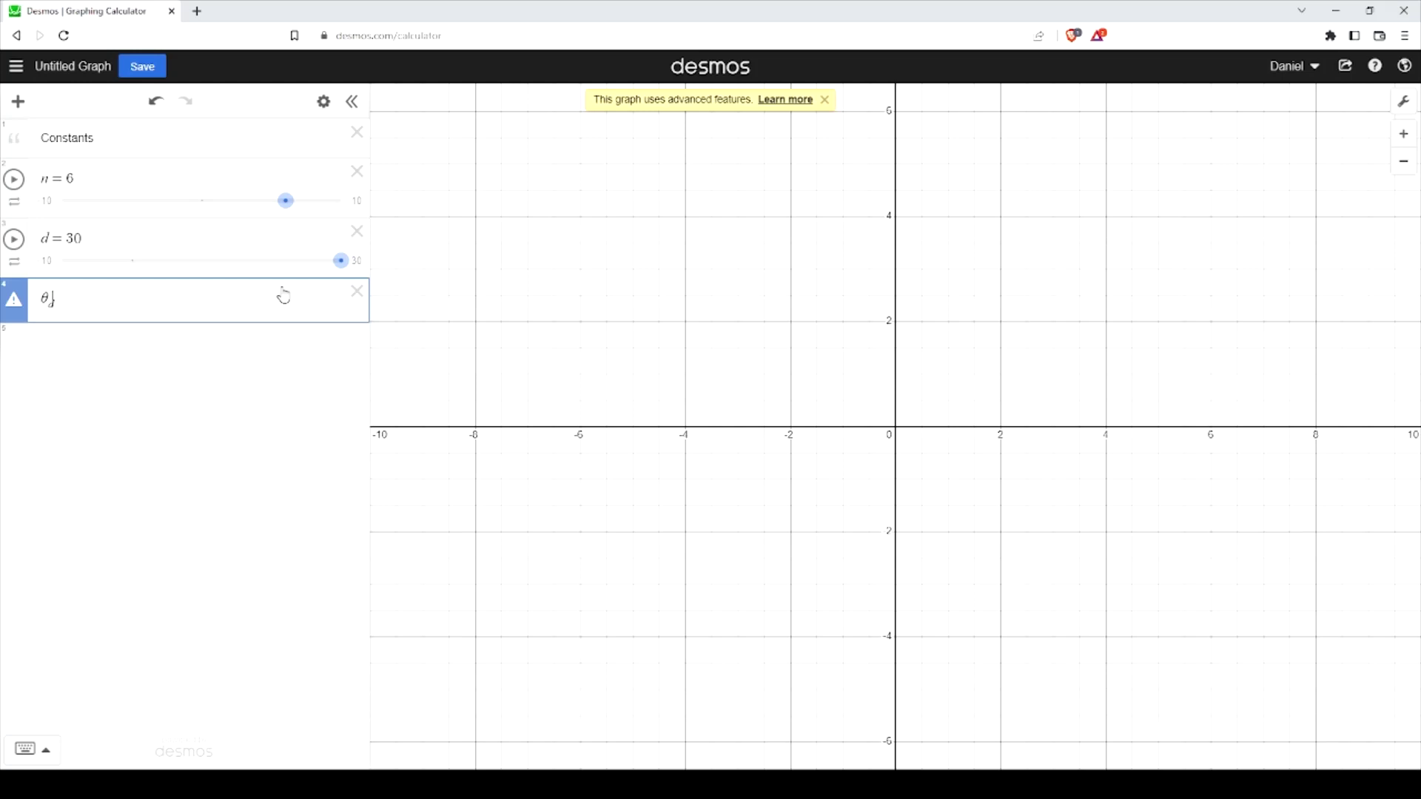
# Finish the row as θ_d = πd/180, which evaluates to 0.523598775598.
pyautogui.write('d')
pyautogui.write('pid')
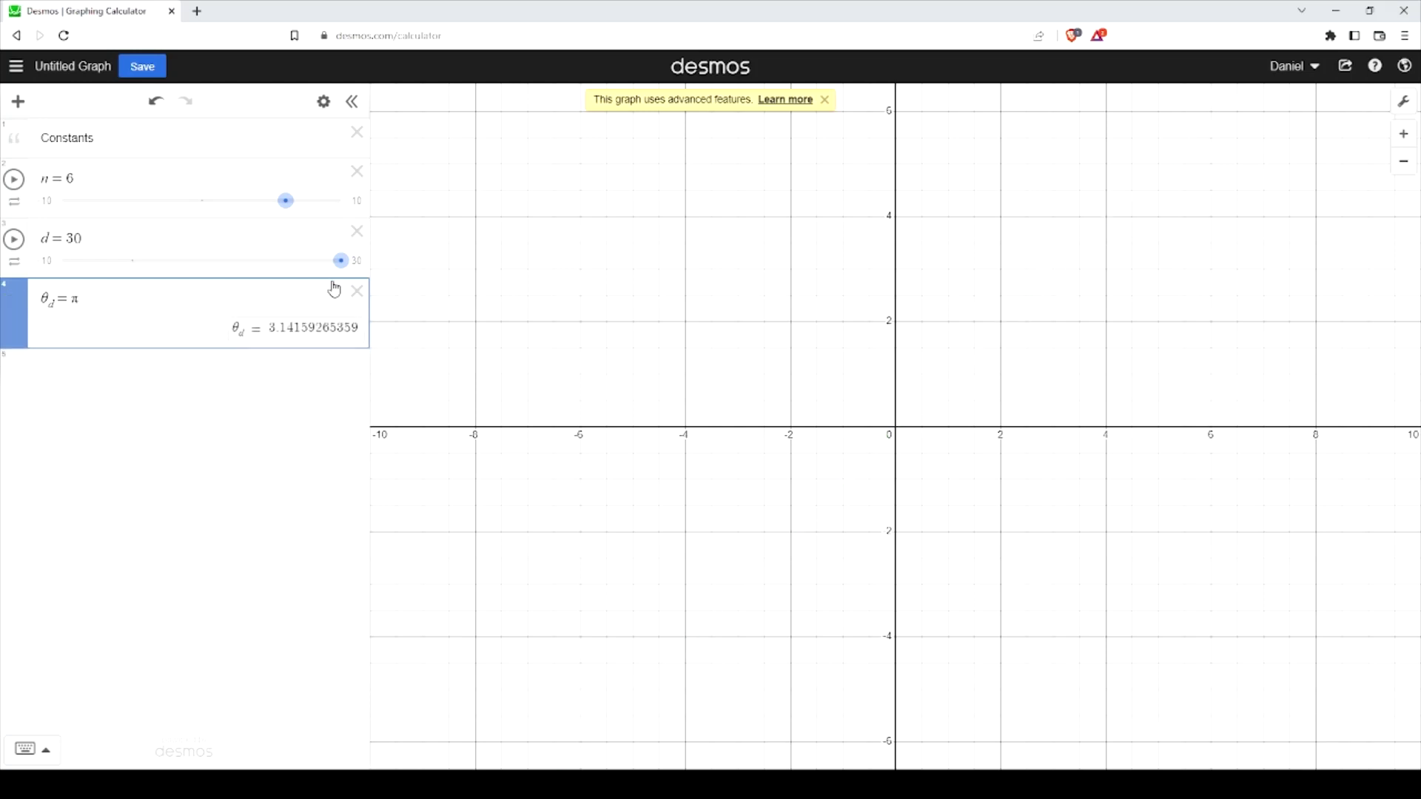
pyautogui.write('/')
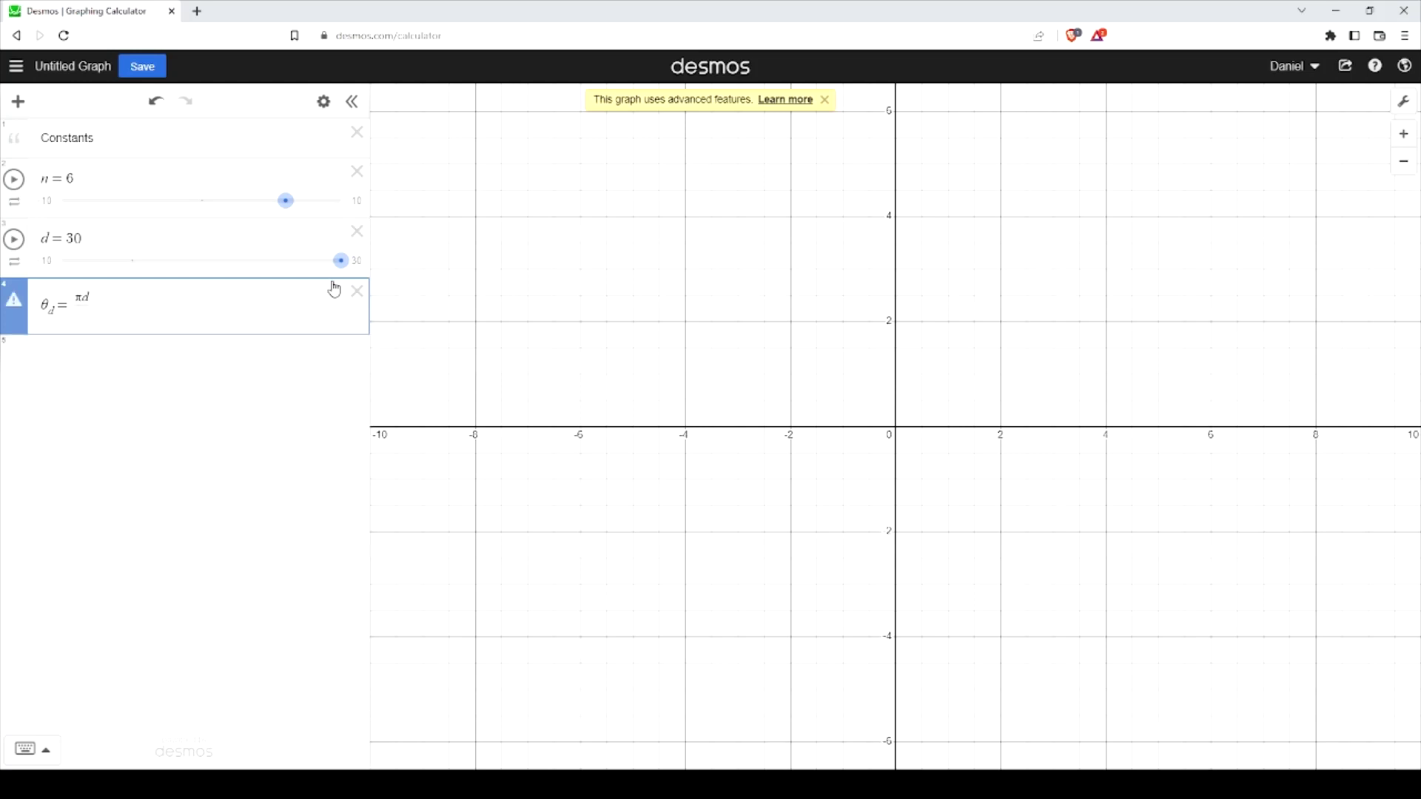
pyautogui.write('180')
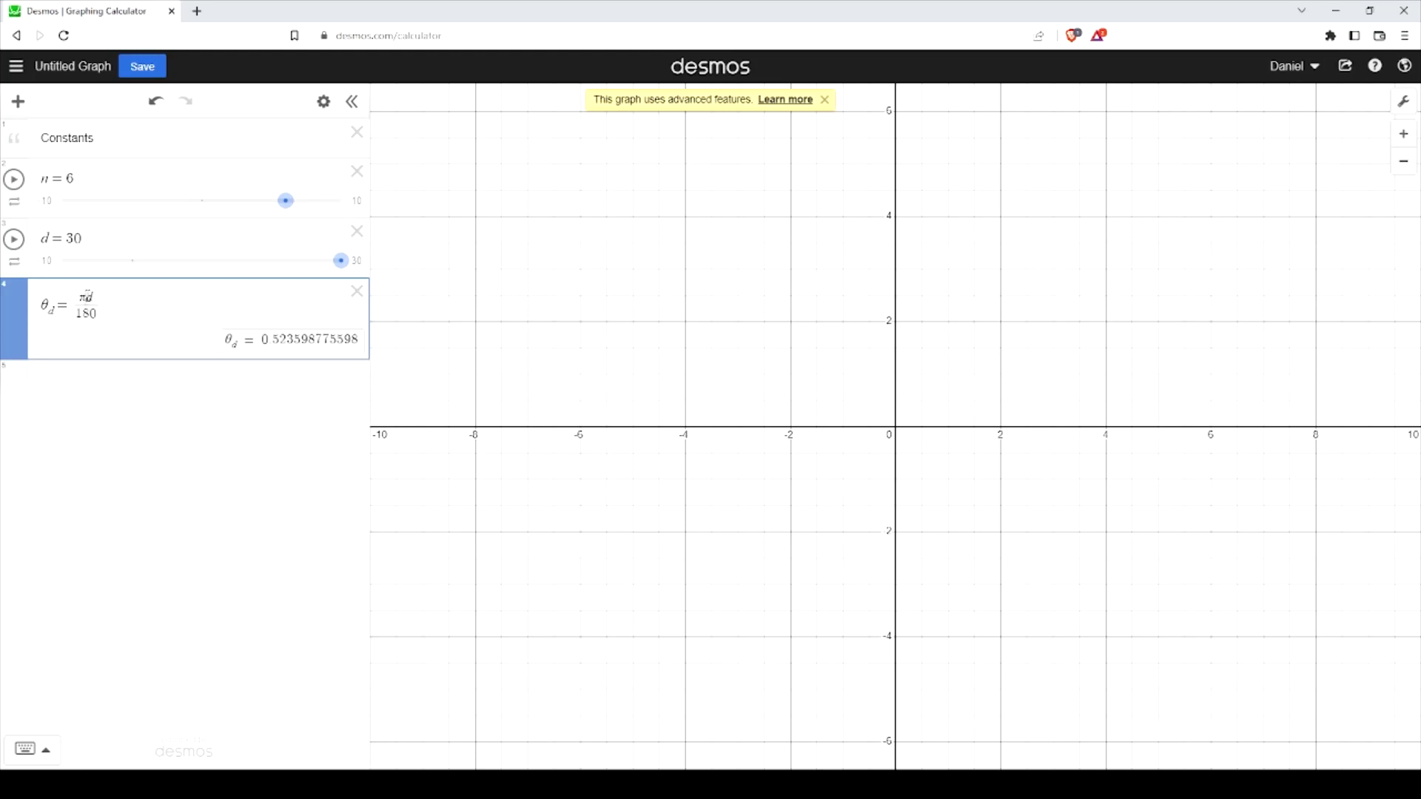
pyautogui.click(106, 307)
pyautogui.press('Return')
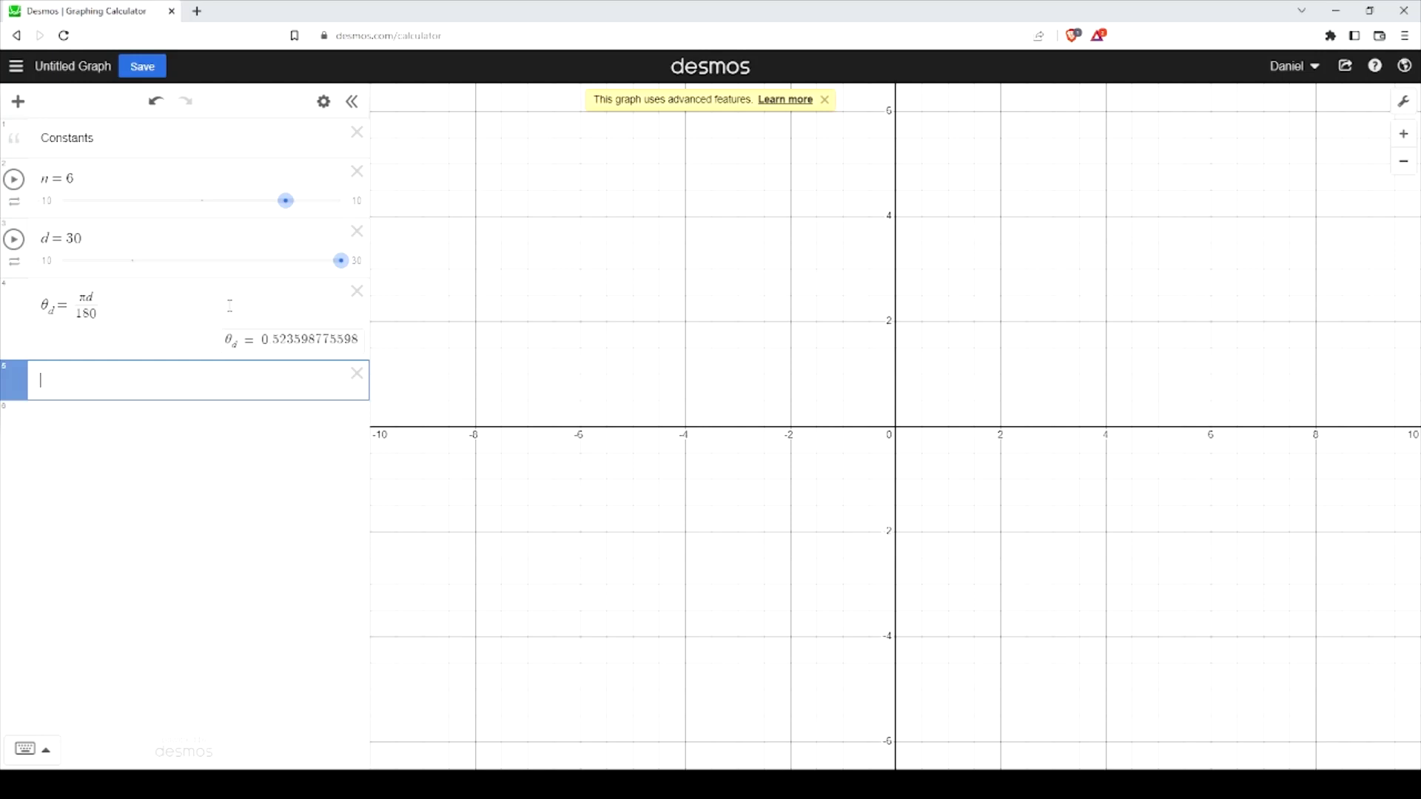
# Define the slider a = 2 and open a bracket on the next row.
pyautogui.write('a = 2')
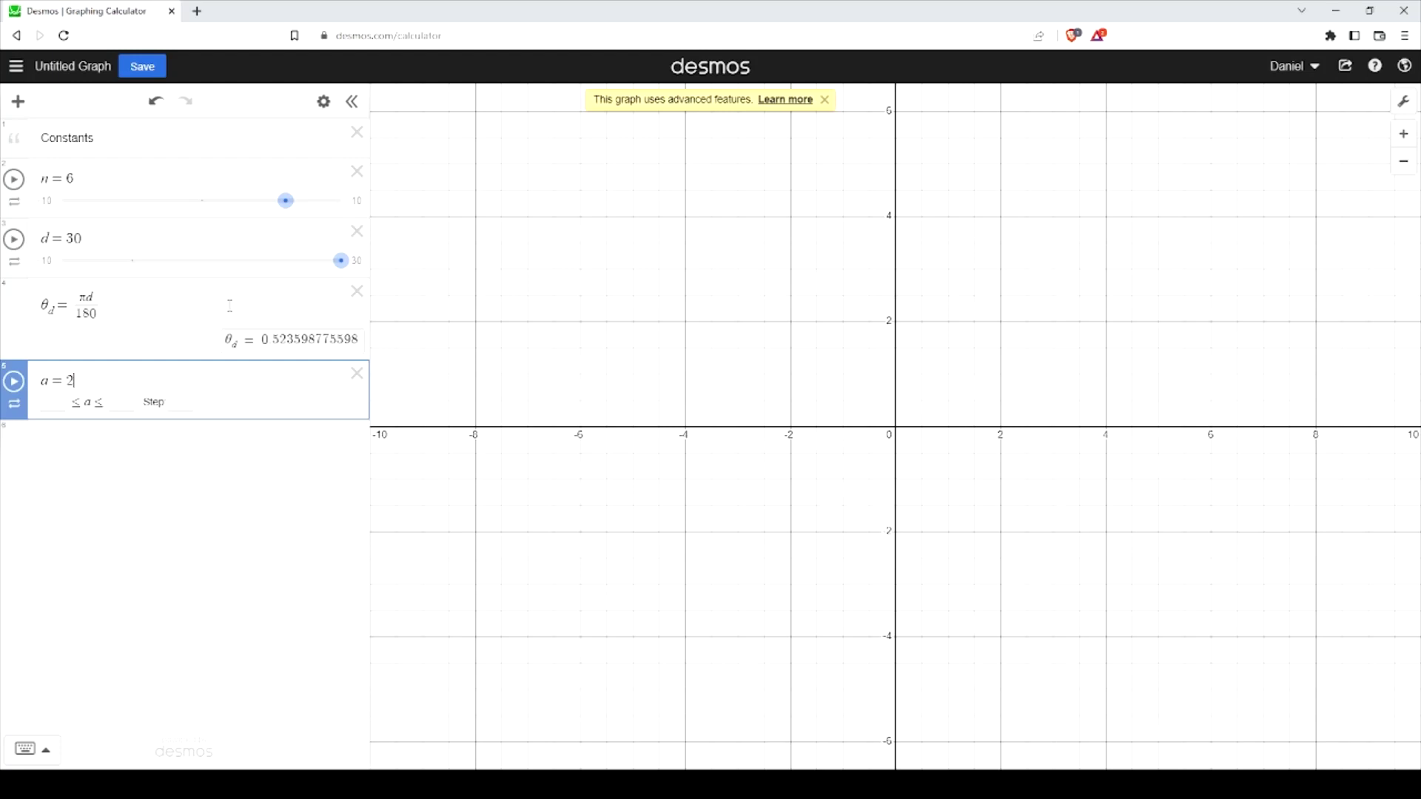
pyautogui.press('Return')
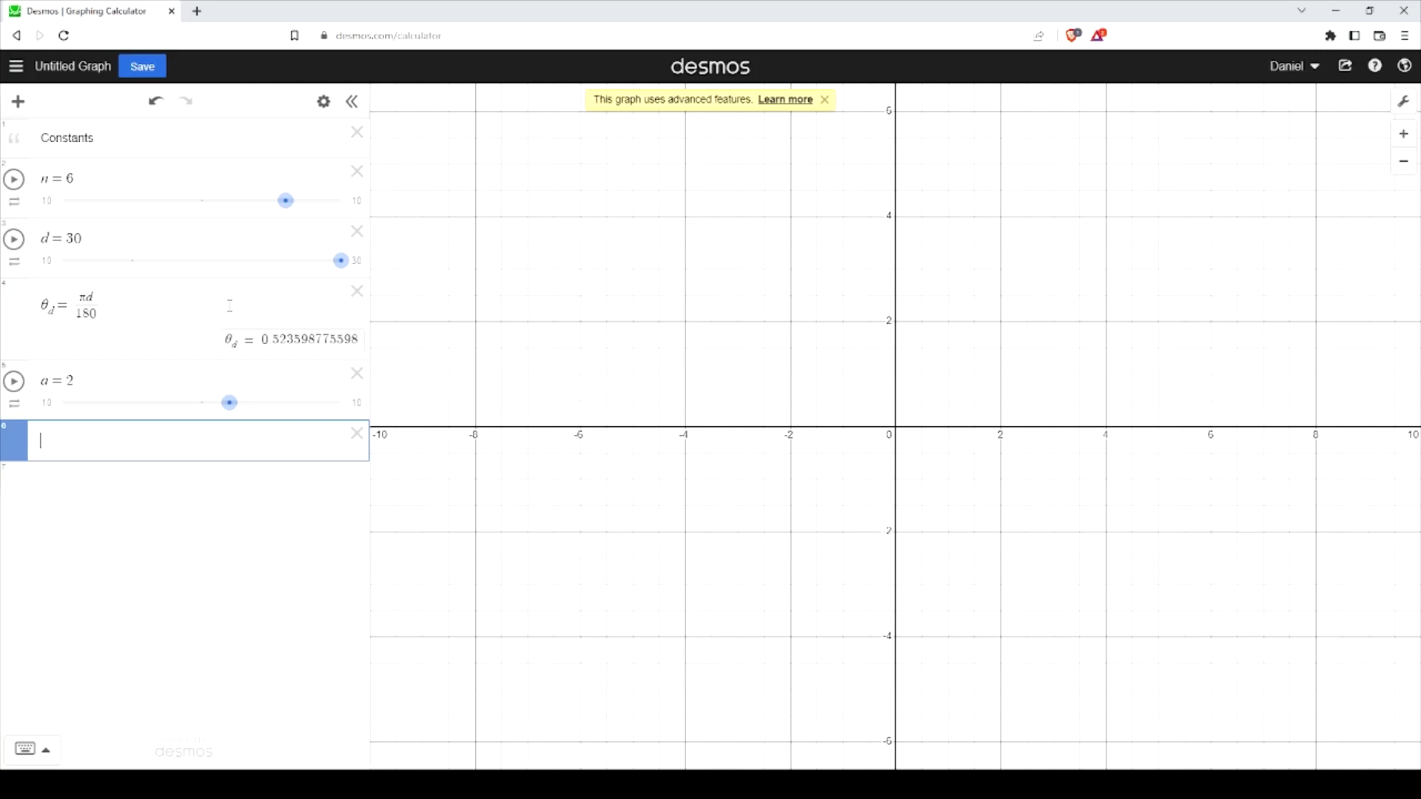
pyautogui.write('(')
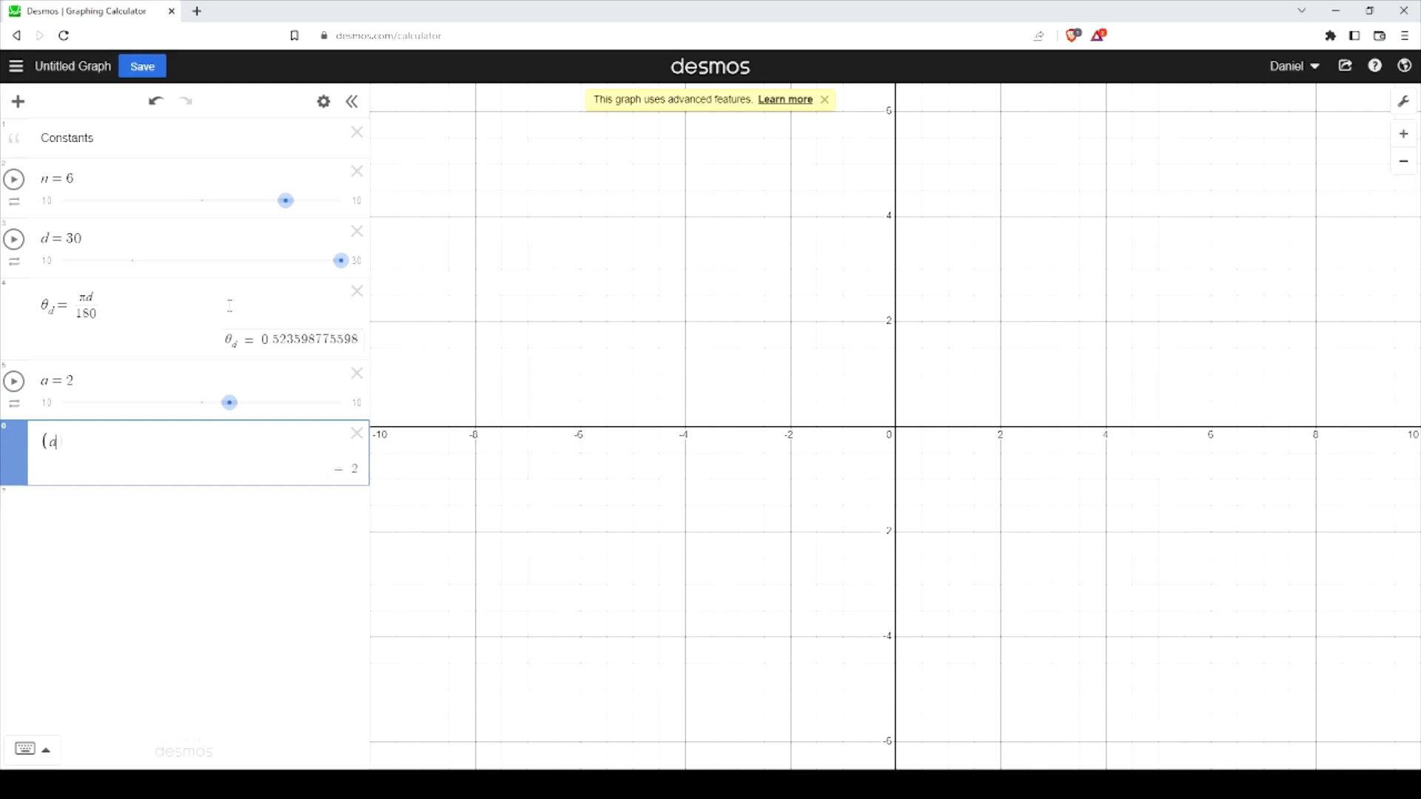
# Enter the point (a cos(θ_d), a sin(θ_d)), deleting stray Theta, Sigma and summation symbols.
pyautogui.write('a*')
pyautogui.press('BackSpace')
pyautogui.write('cos')
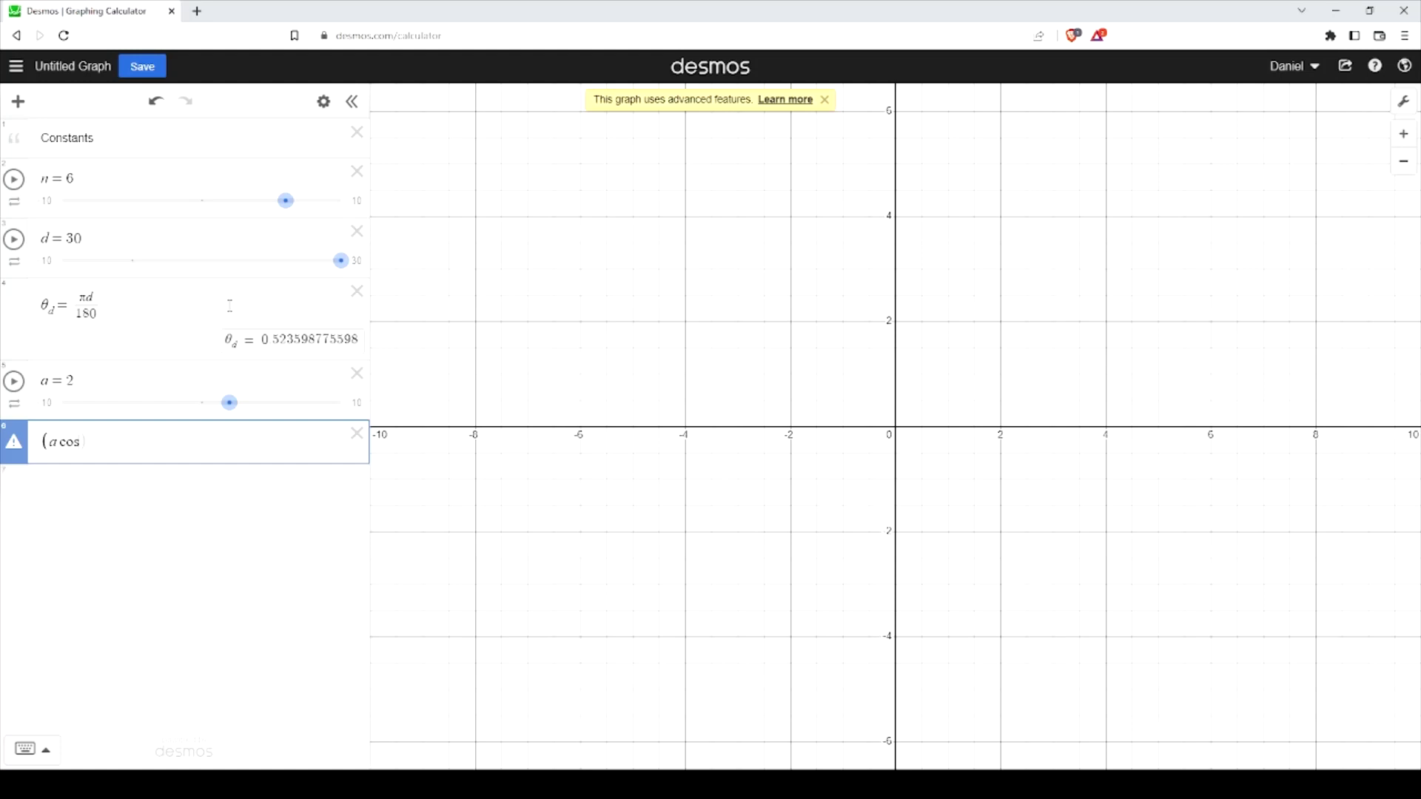
pyautogui.write('(')
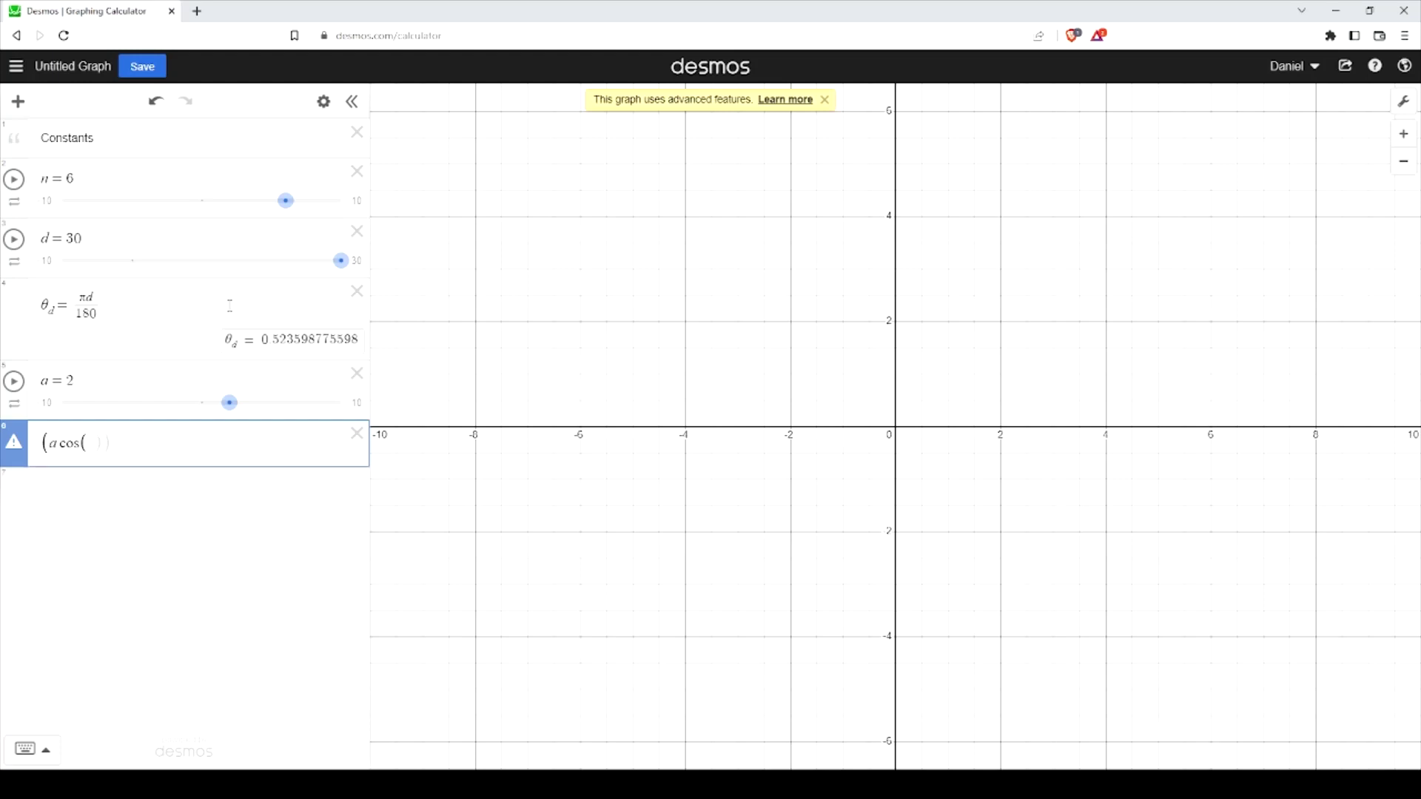
pyautogui.write('theta')
pyautogui.write('_d')
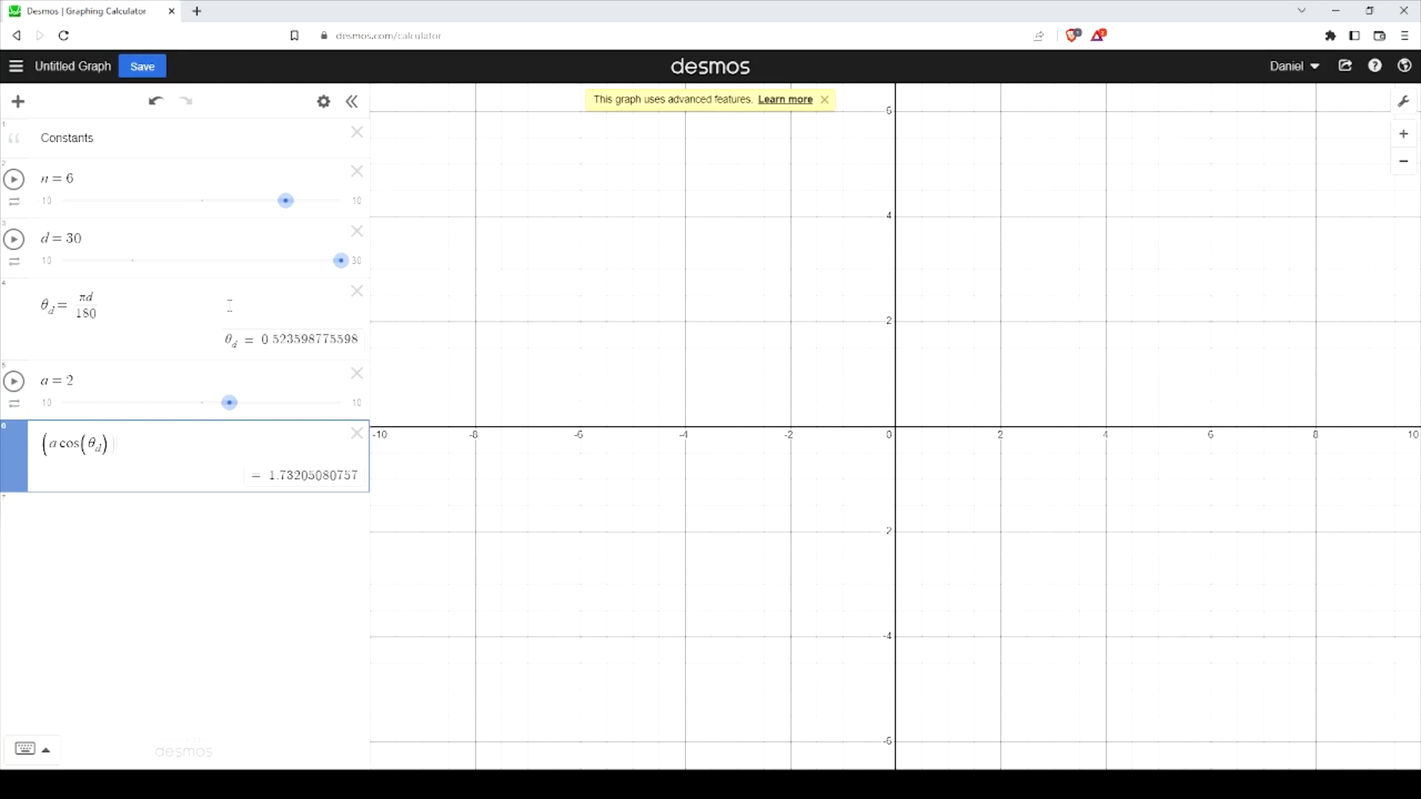
pyautogui.write(')Thet')
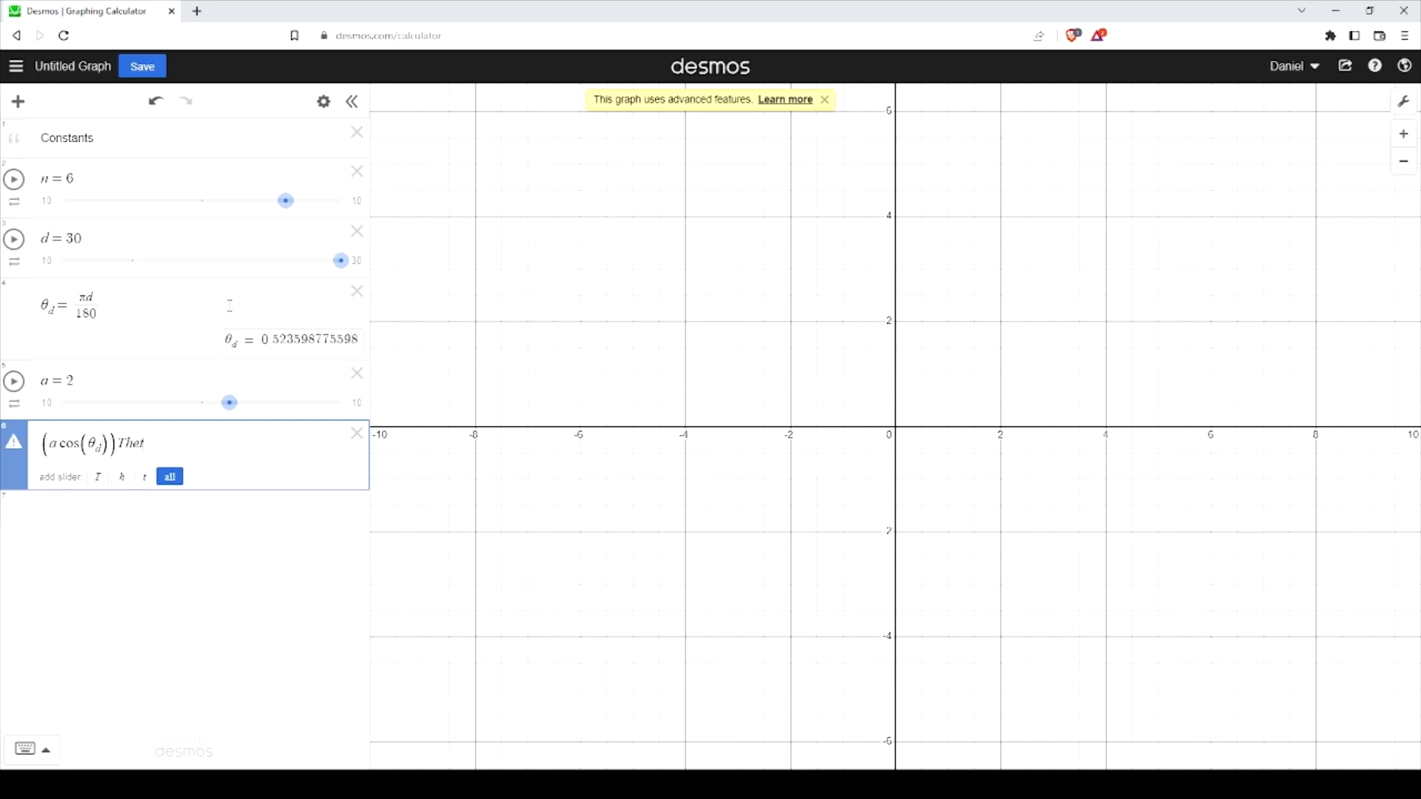
pyautogui.press('BackSpace')
pyautogui.press('BackSpace')
pyautogui.press('BackSpace')
pyautogui.press('BackSpace')
pyautogui.press('BackSpace')
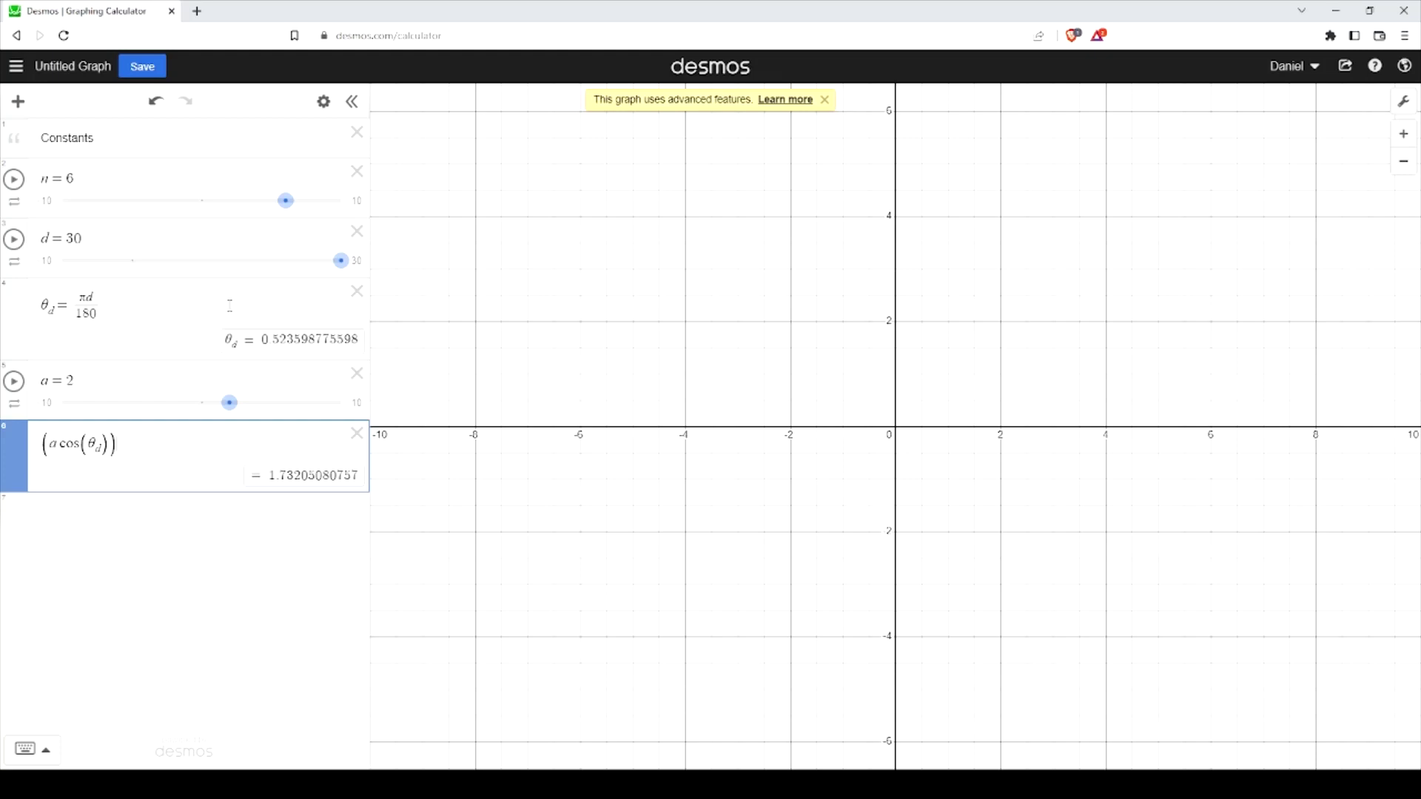
pyautogui.write('Sigma')
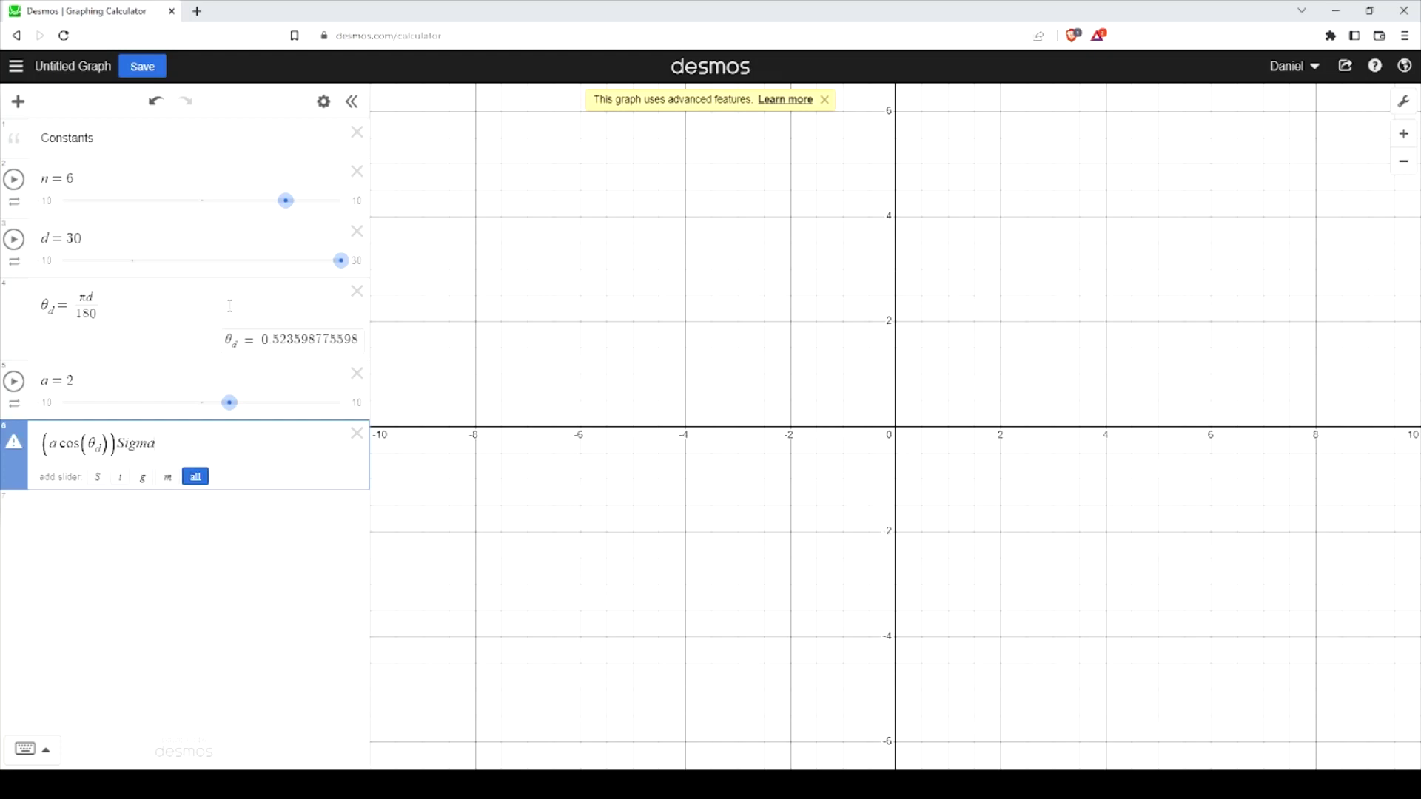
pyautogui.press('BackSpace')
pyautogui.press('BackSpace')
pyautogui.press('BackSpace')
pyautogui.press('BackSpace')
pyautogui.press('BackSpace')
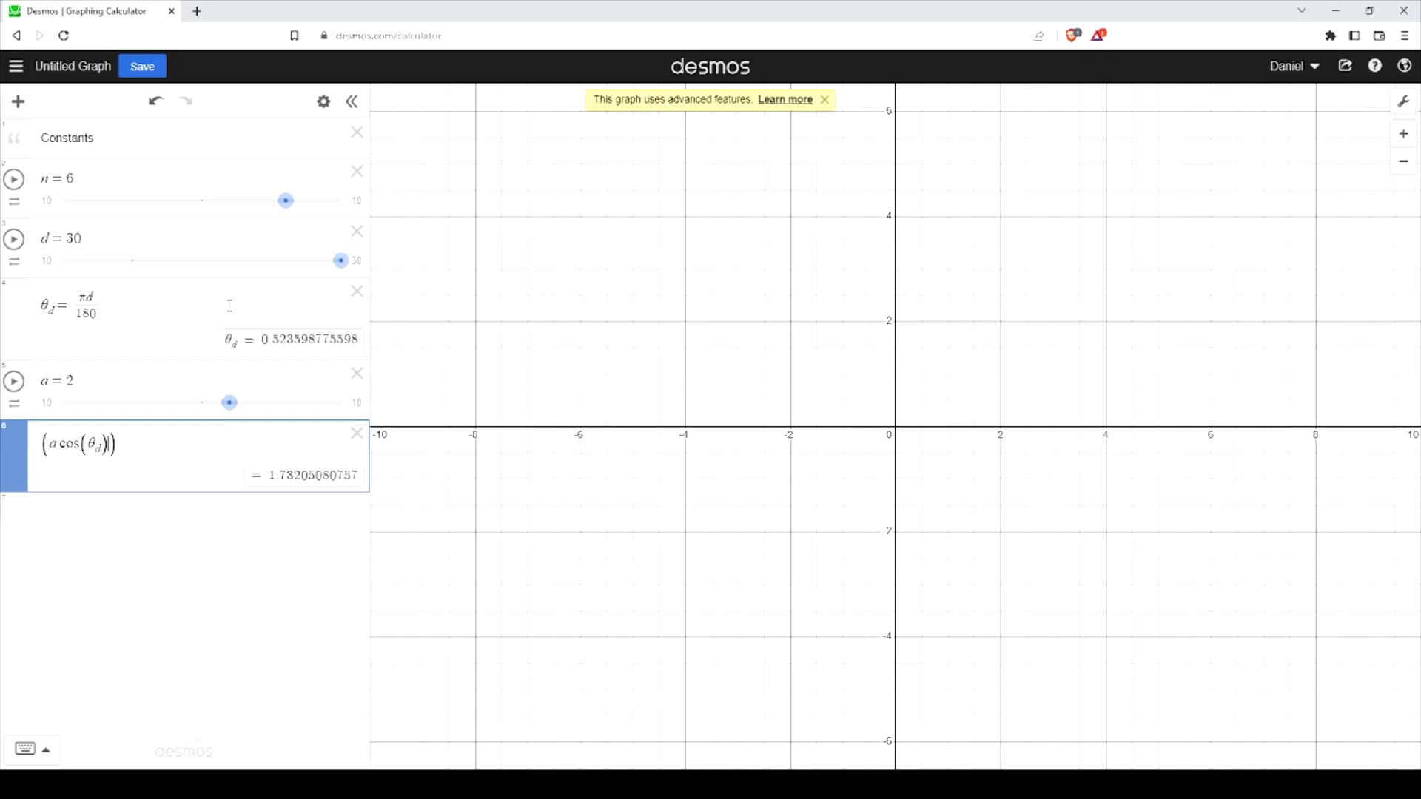
pyautogui.write(', ')
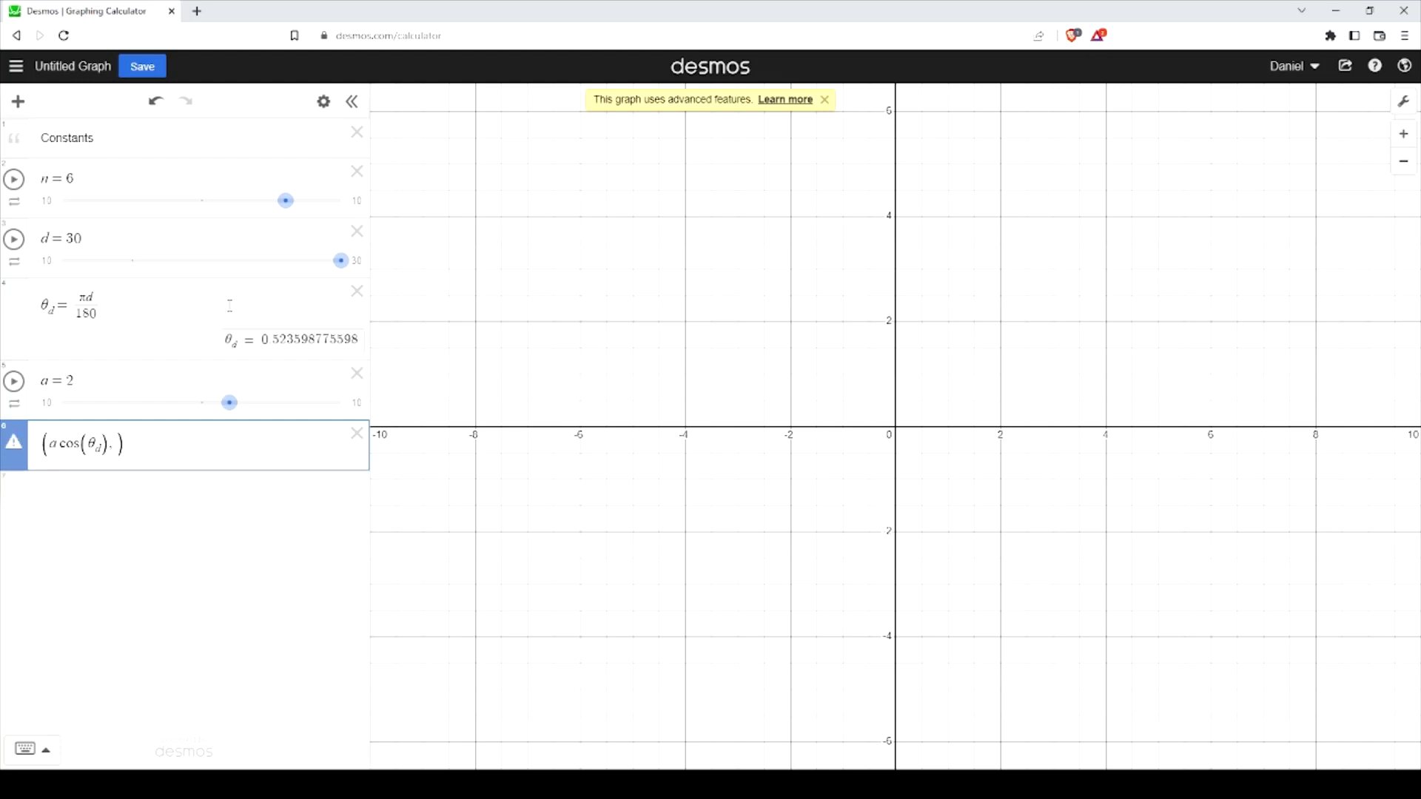
pyautogui.write('sum')
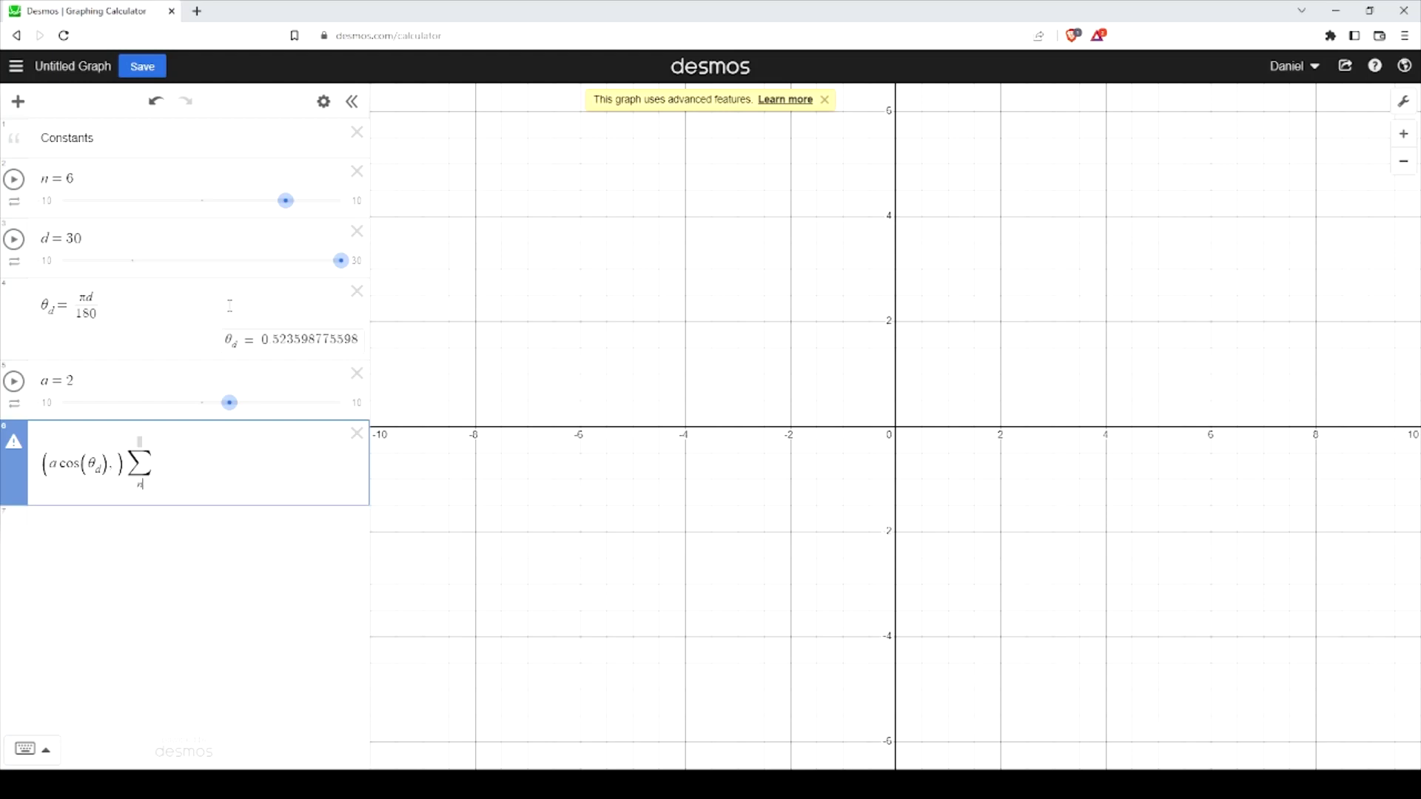
pyautogui.press('BackSpace')
pyautogui.press('BackSpace')
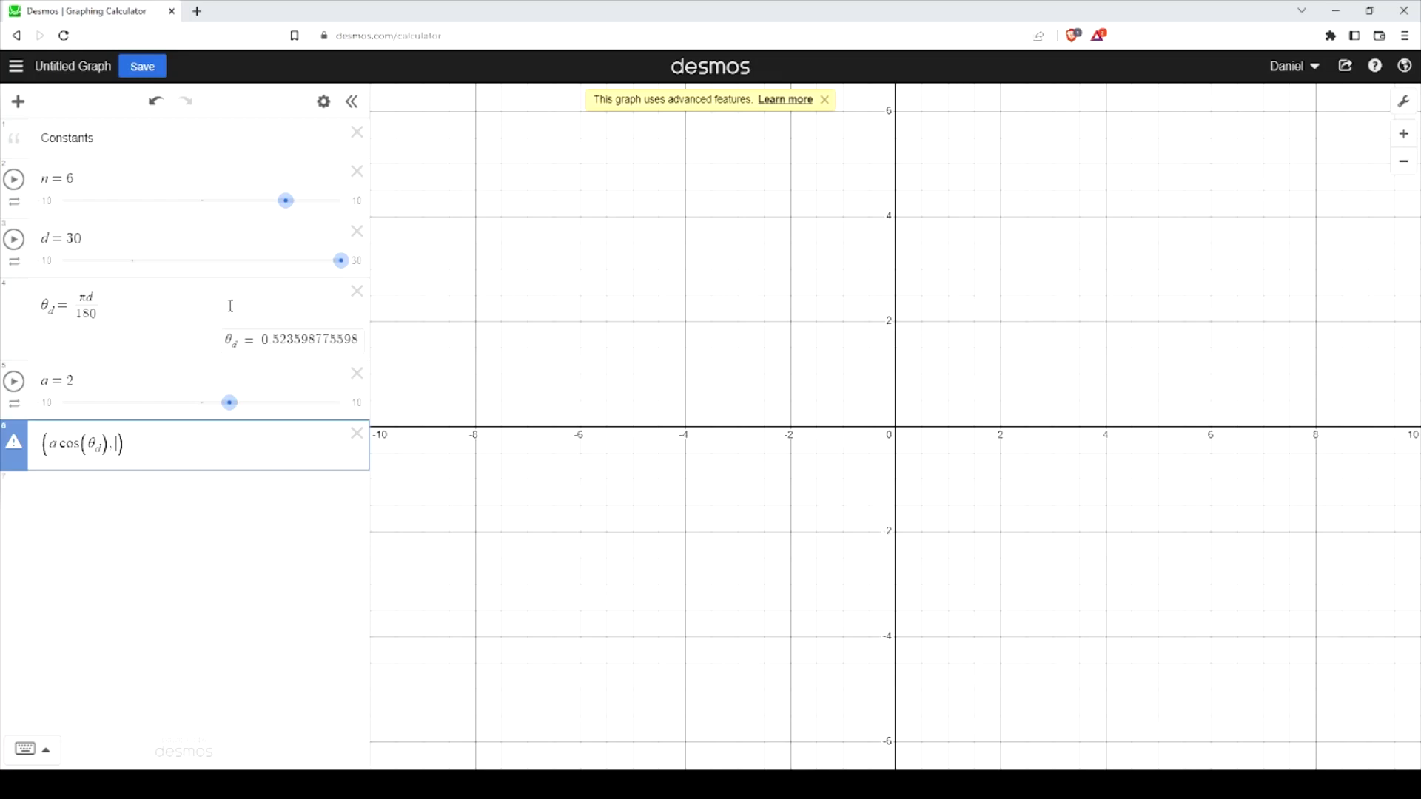
pyautogui.write(',a')
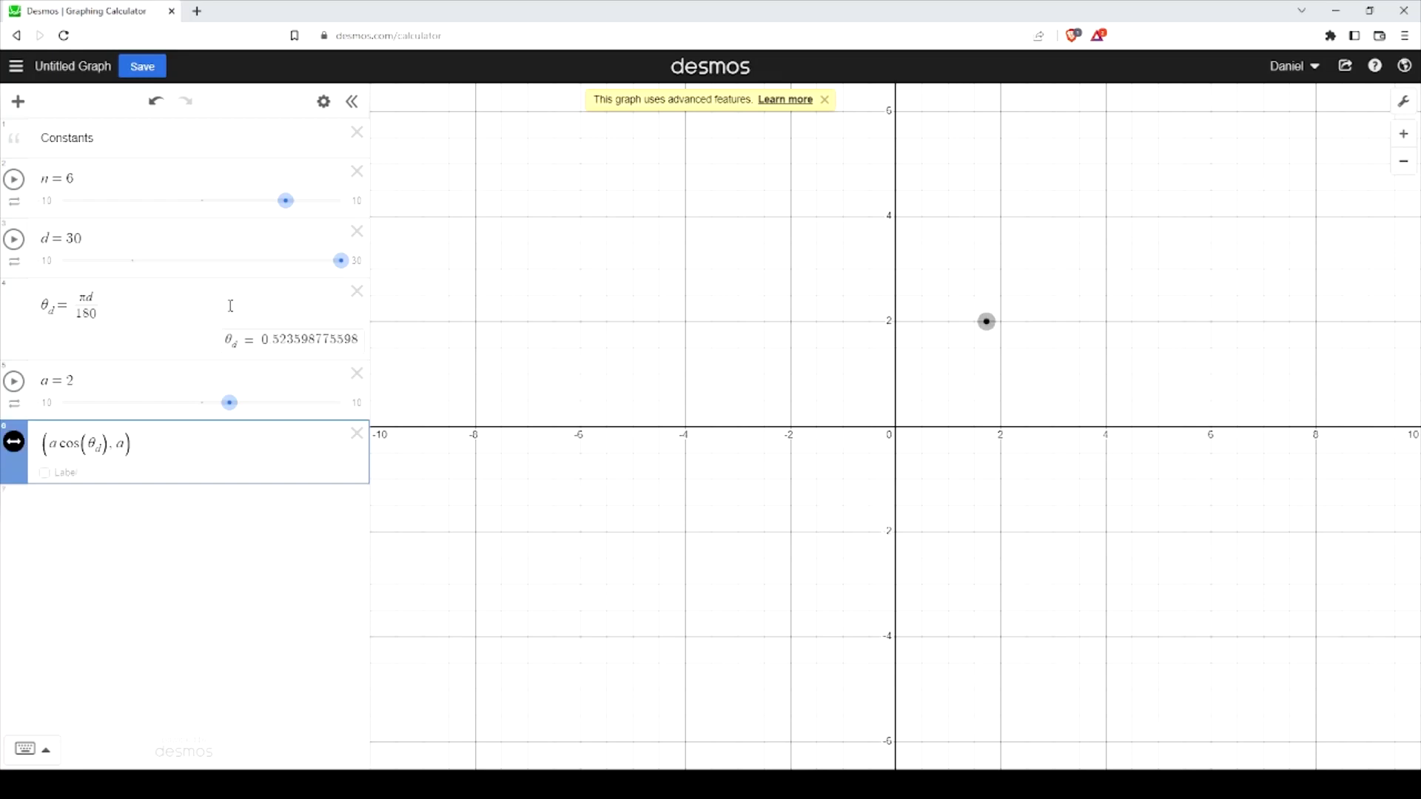
pyautogui.write('sin(')
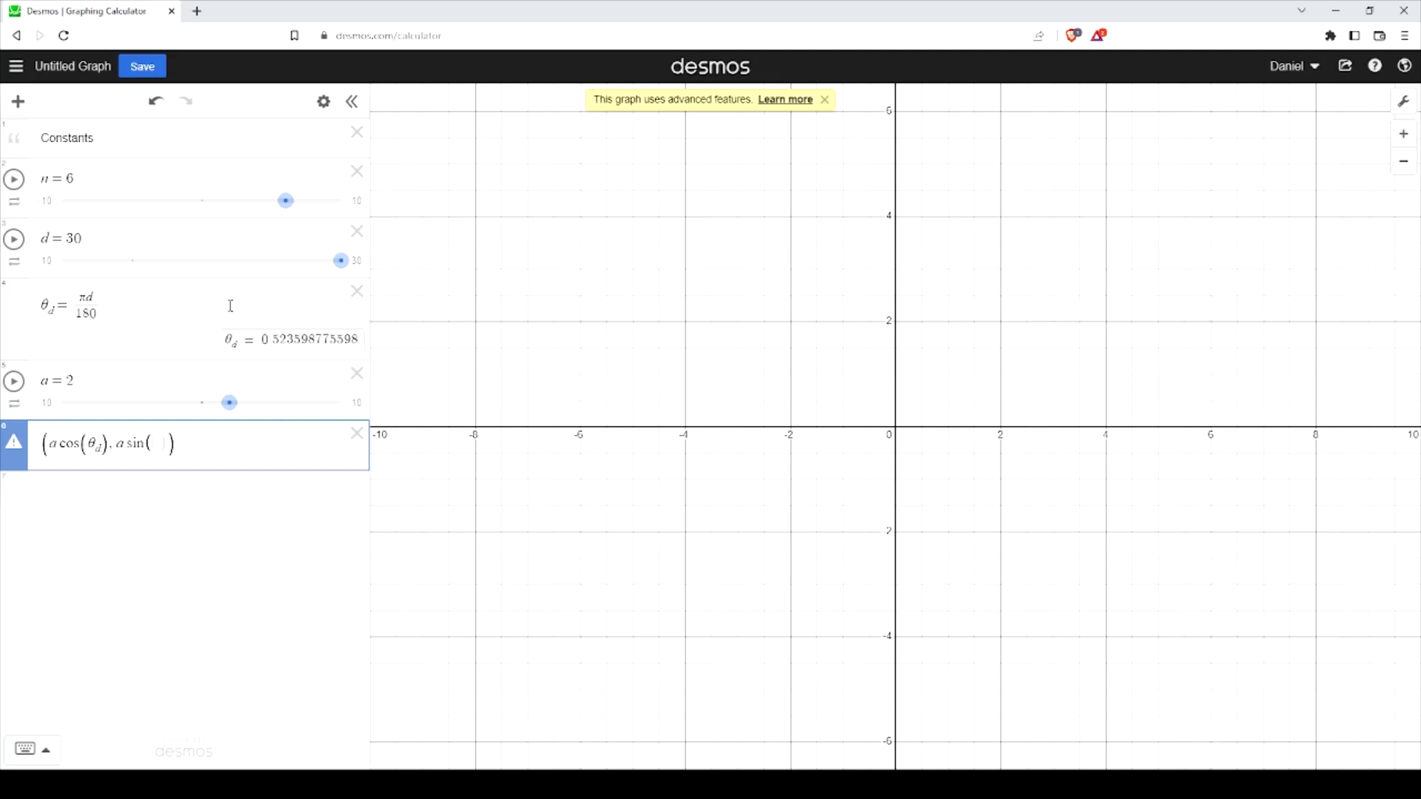
pyautogui.write('theta')
pyautogui.write('_d')
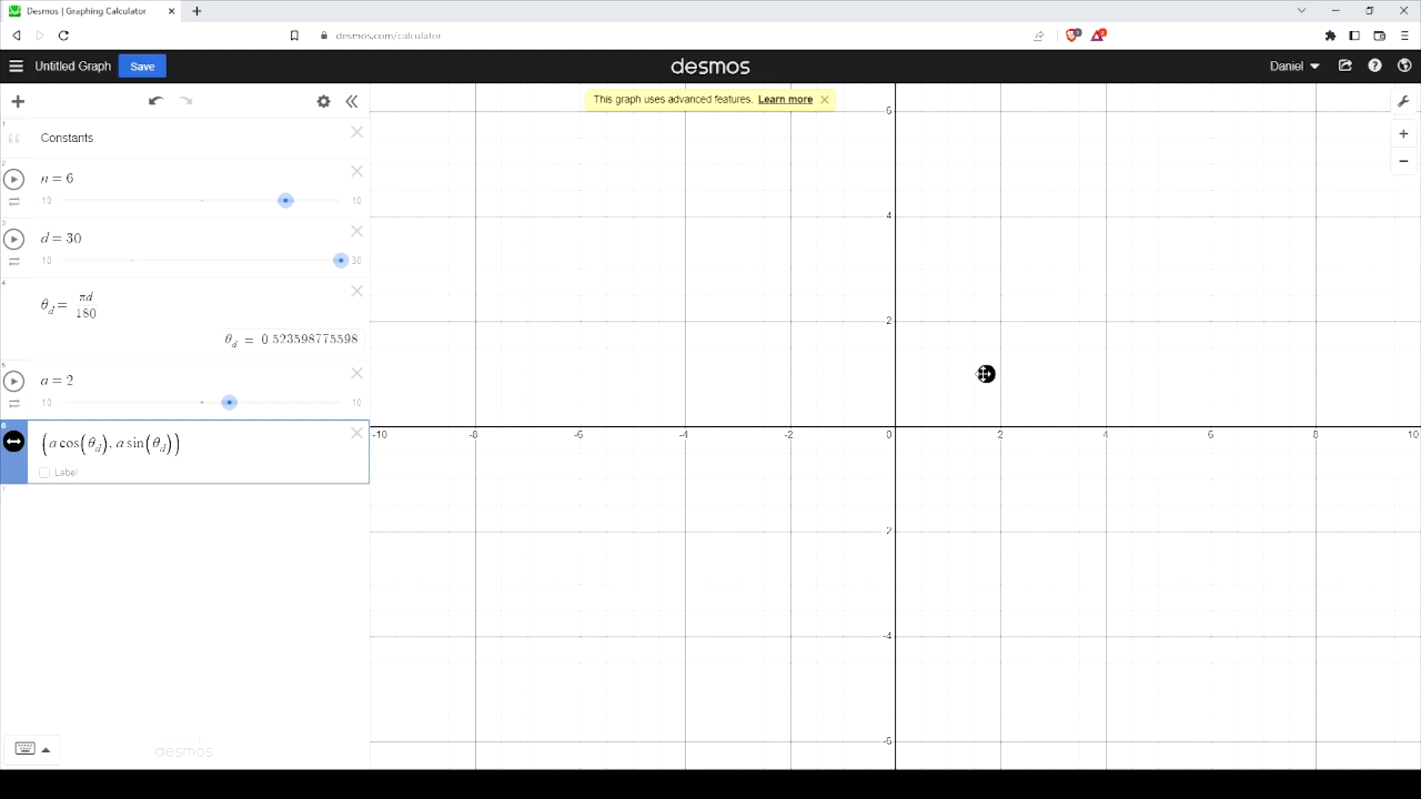
# Make the point blue, then drag d to -0.1 and a to 4.3.
pyautogui.click(326, 110)
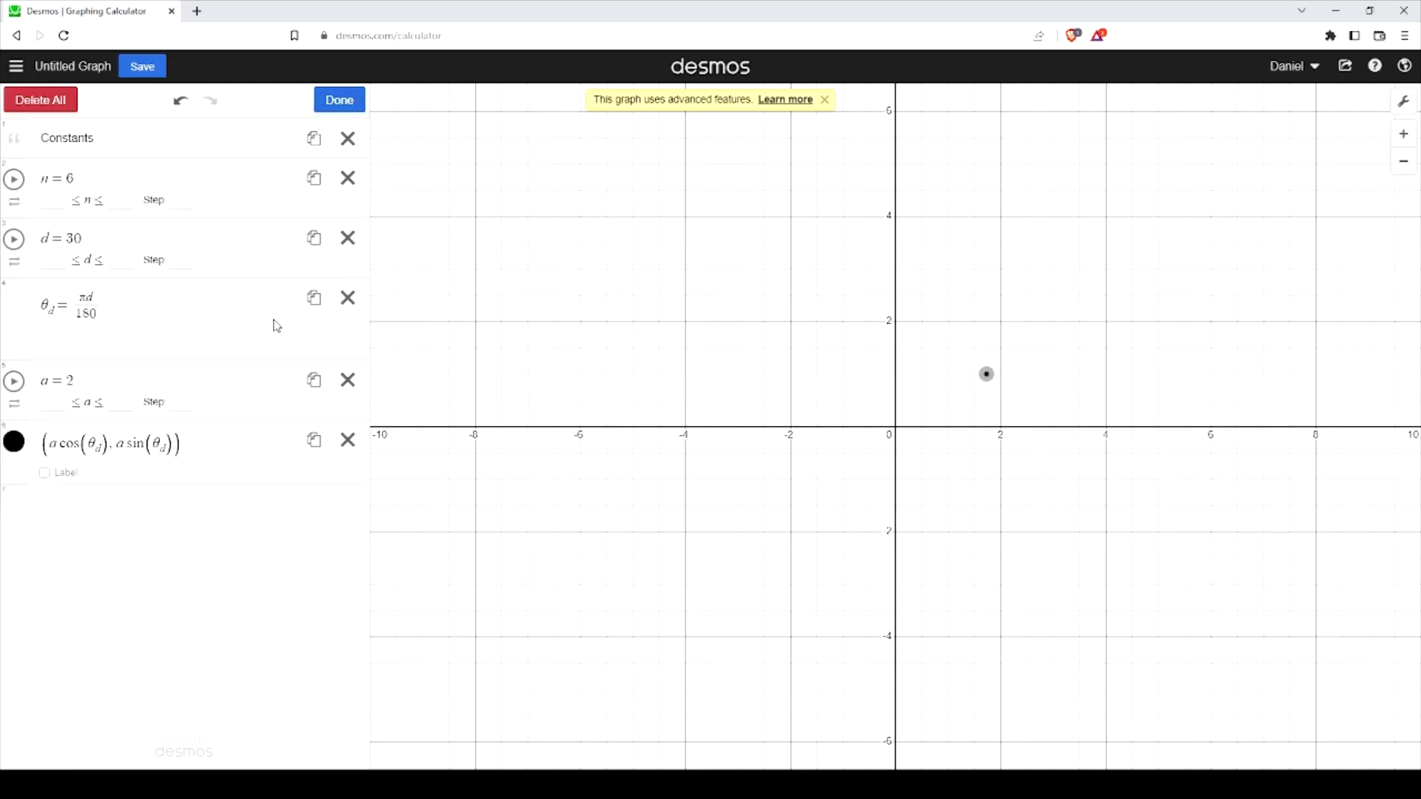
pyautogui.click(13, 443)
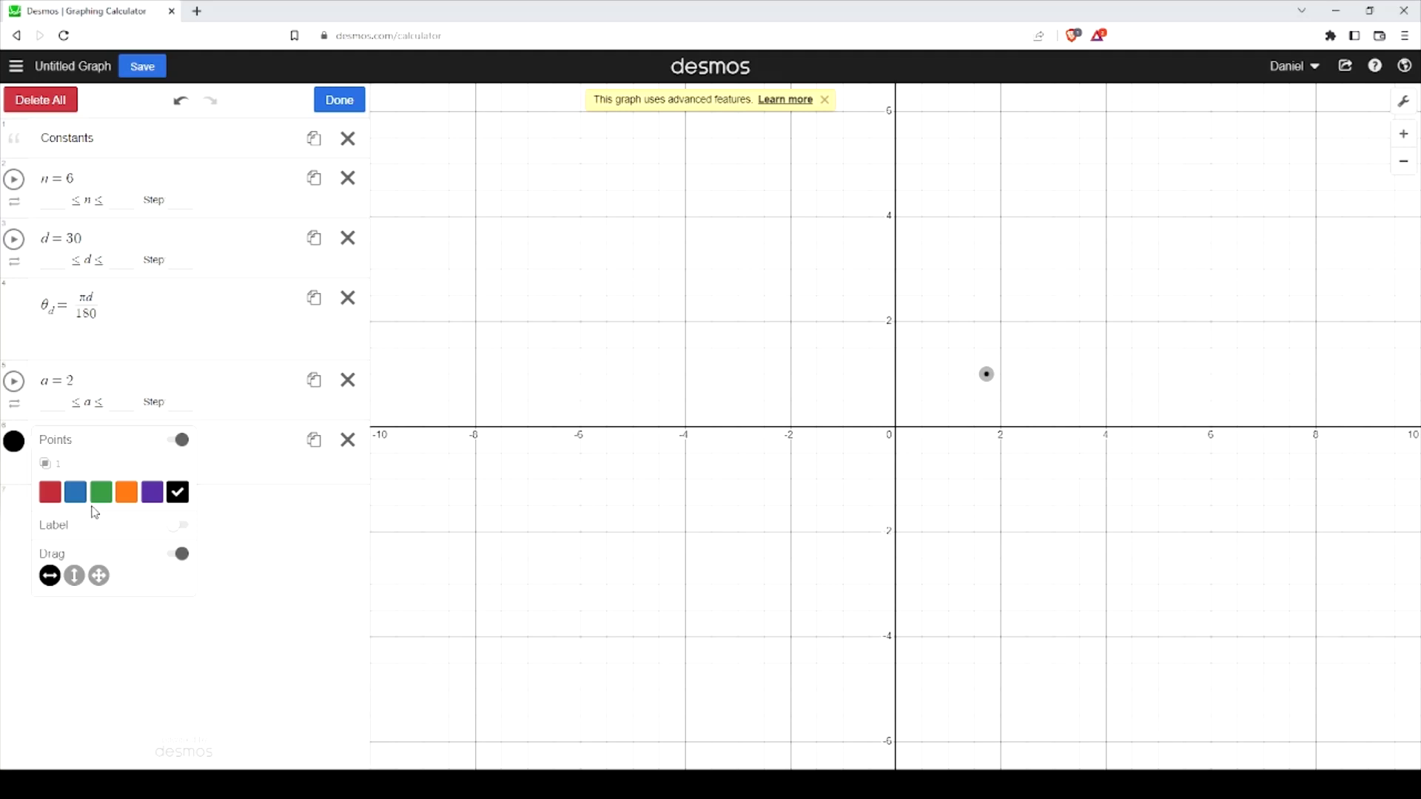
pyautogui.click(75, 492)
pyautogui.click(346, 100)
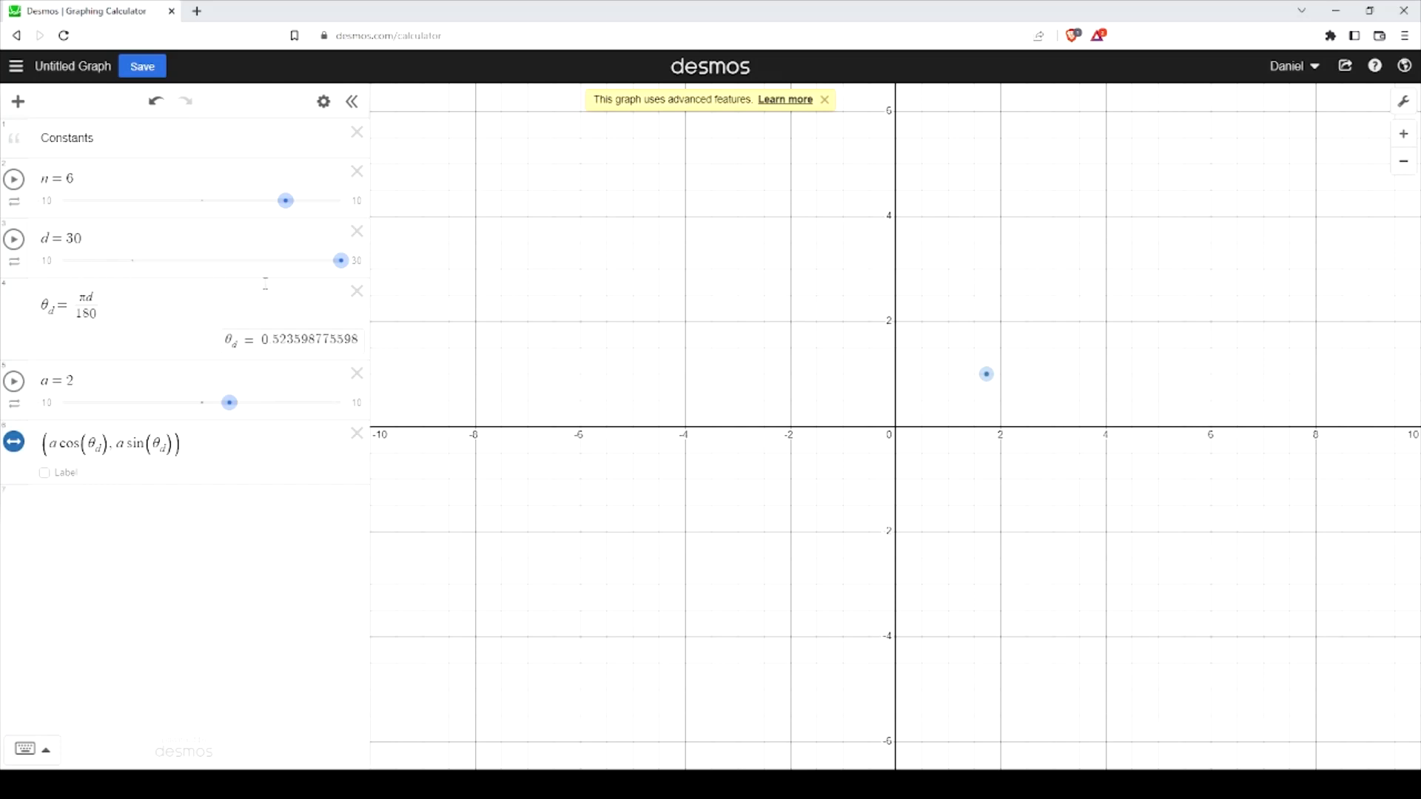
pyautogui.moveTo(342, 270); pyautogui.dragTo(131, 260)
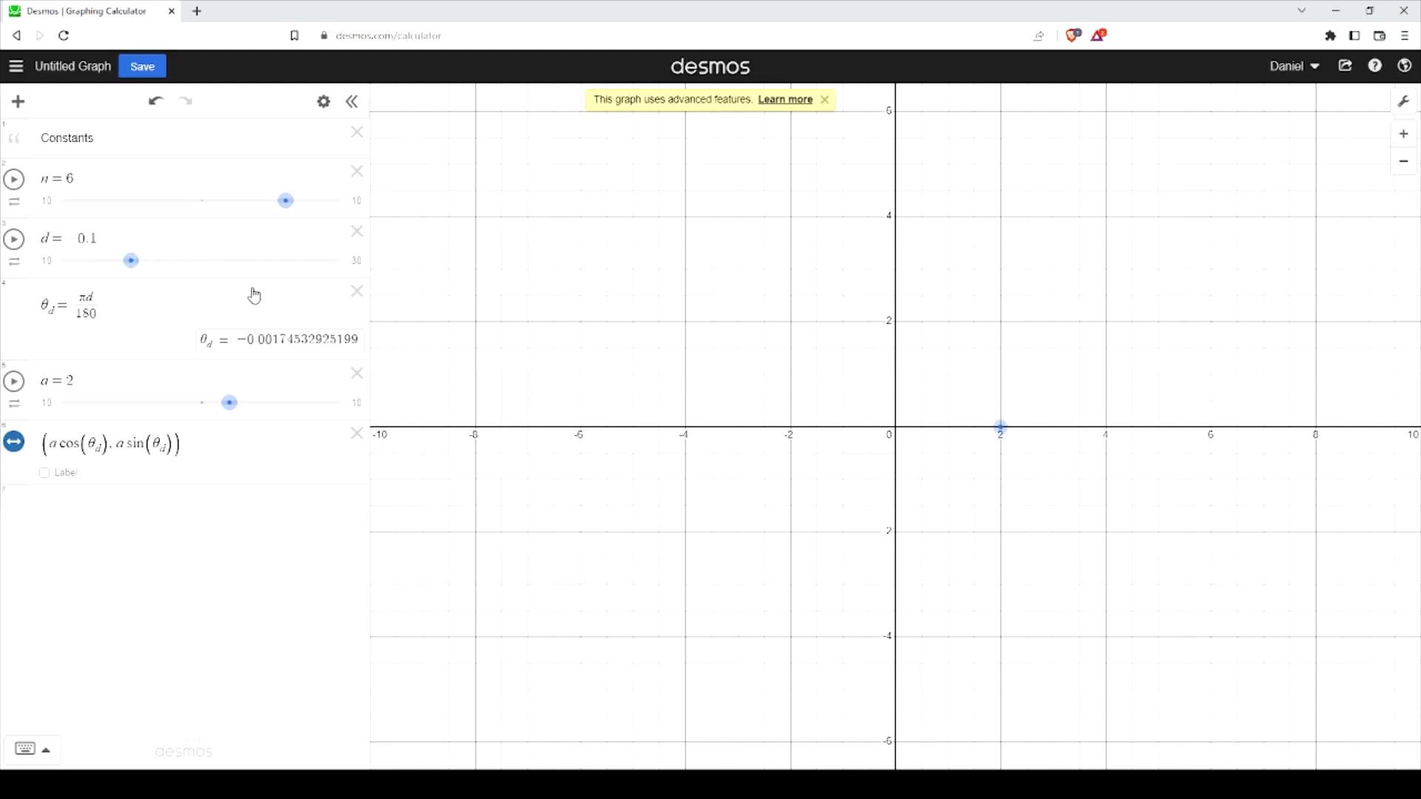
pyautogui.moveTo(230, 404); pyautogui.dragTo(262, 405)
# Add the sliders h = 0 and k = 0 below a.
pyautogui.click(168, 370)
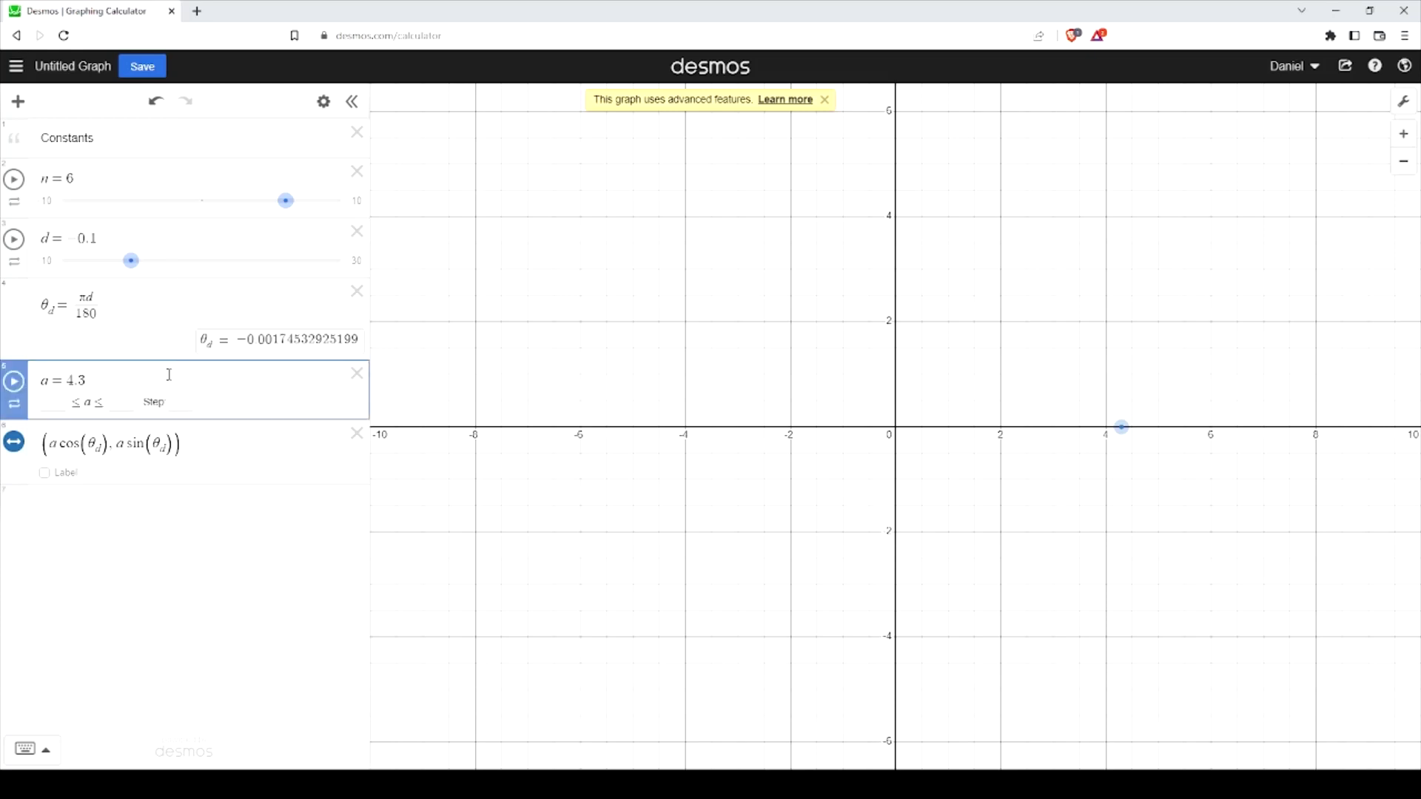
pyautogui.press('Return')
pyautogui.write('h')
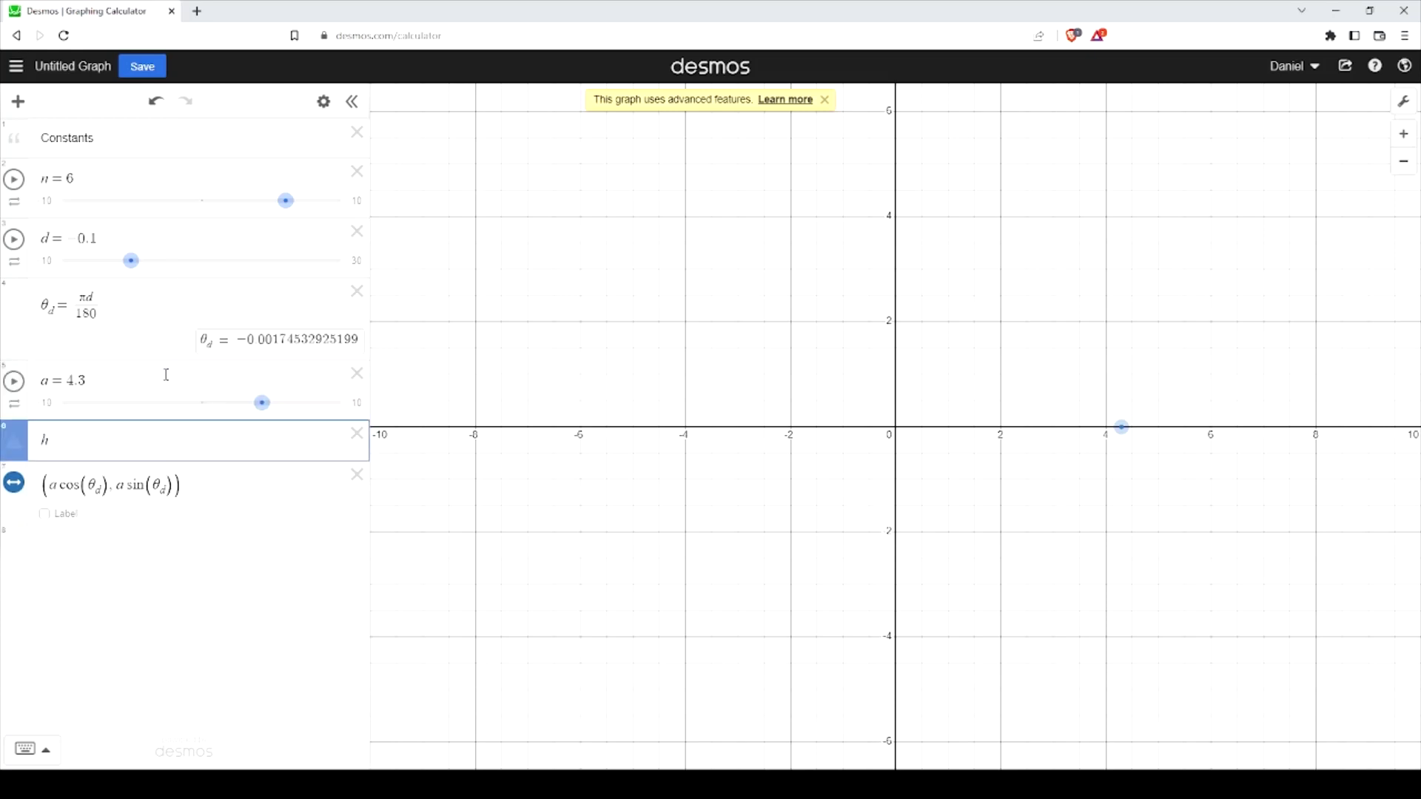
pyautogui.write('=0')
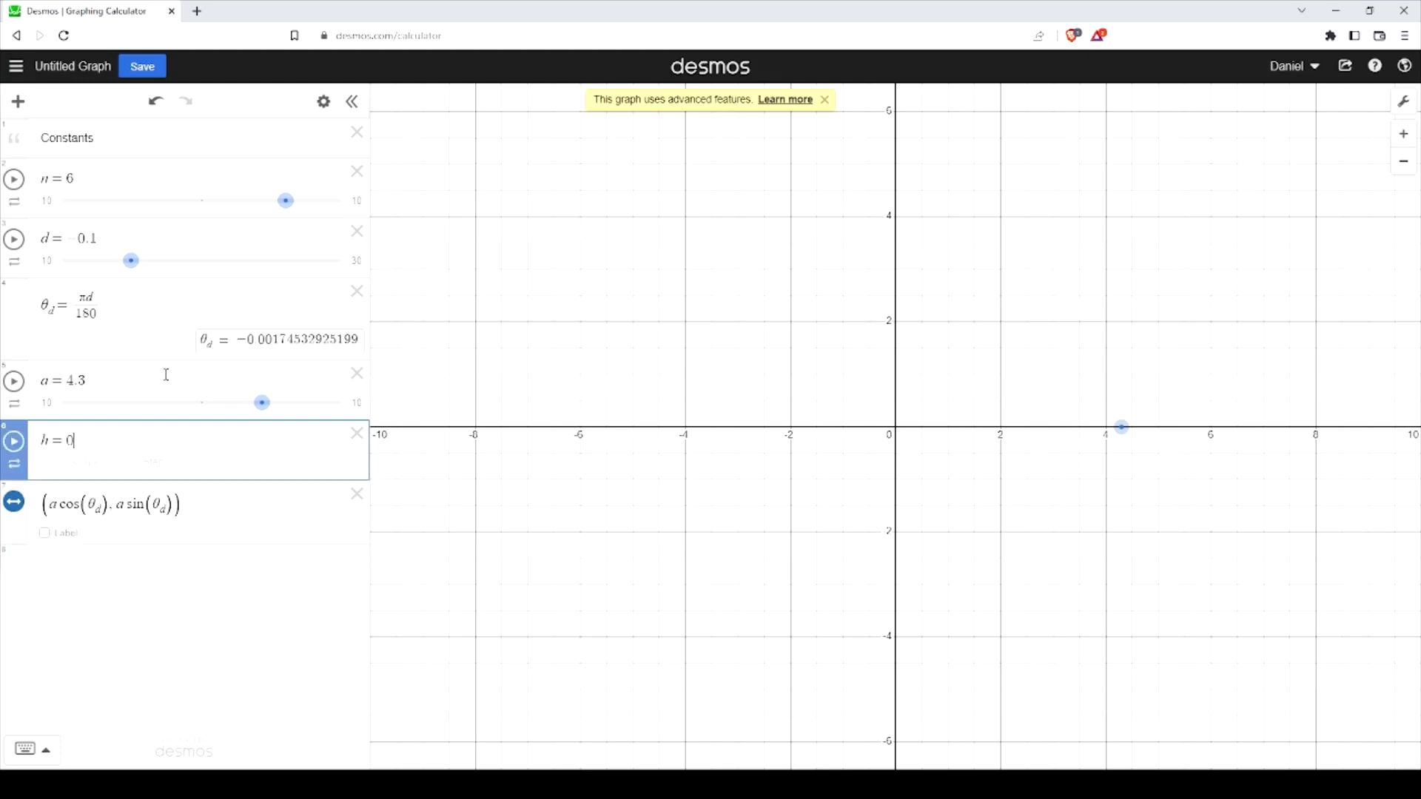
pyautogui.press('Return')
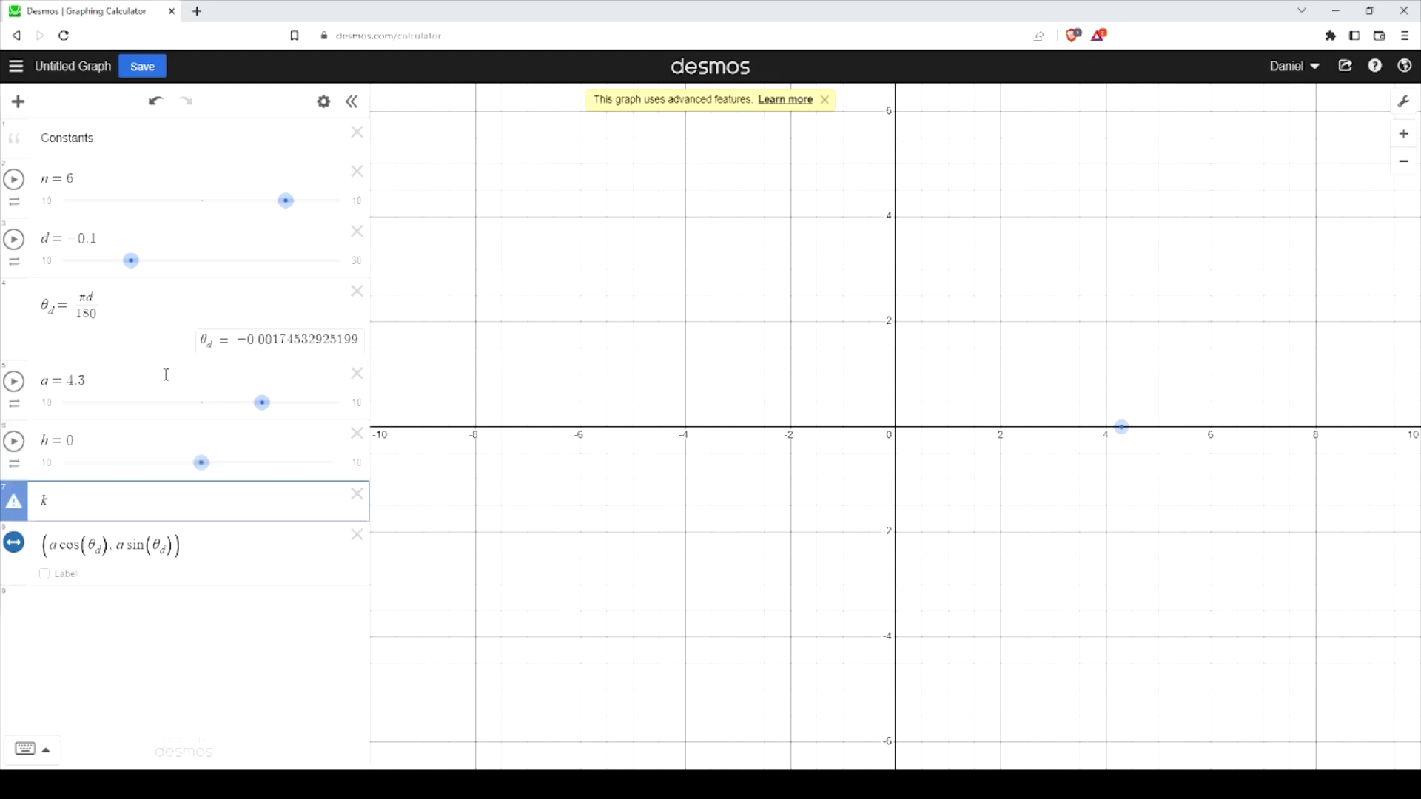
pyautogui.write('k=0')
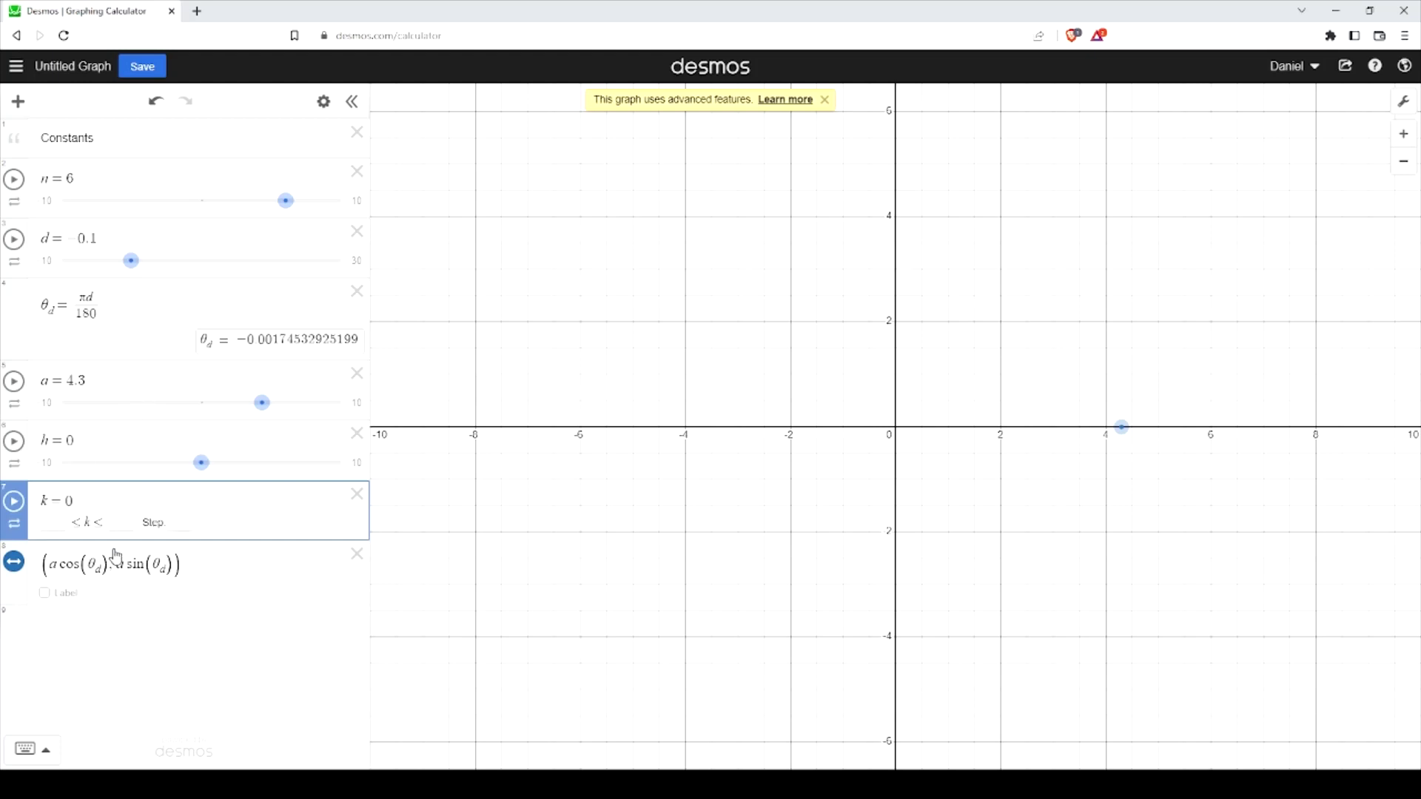
# Offset the point by -h and +k, then drag h to 1.9 and k to 2.
pyautogui.click(276, 562)
pyautogui.write('-h')
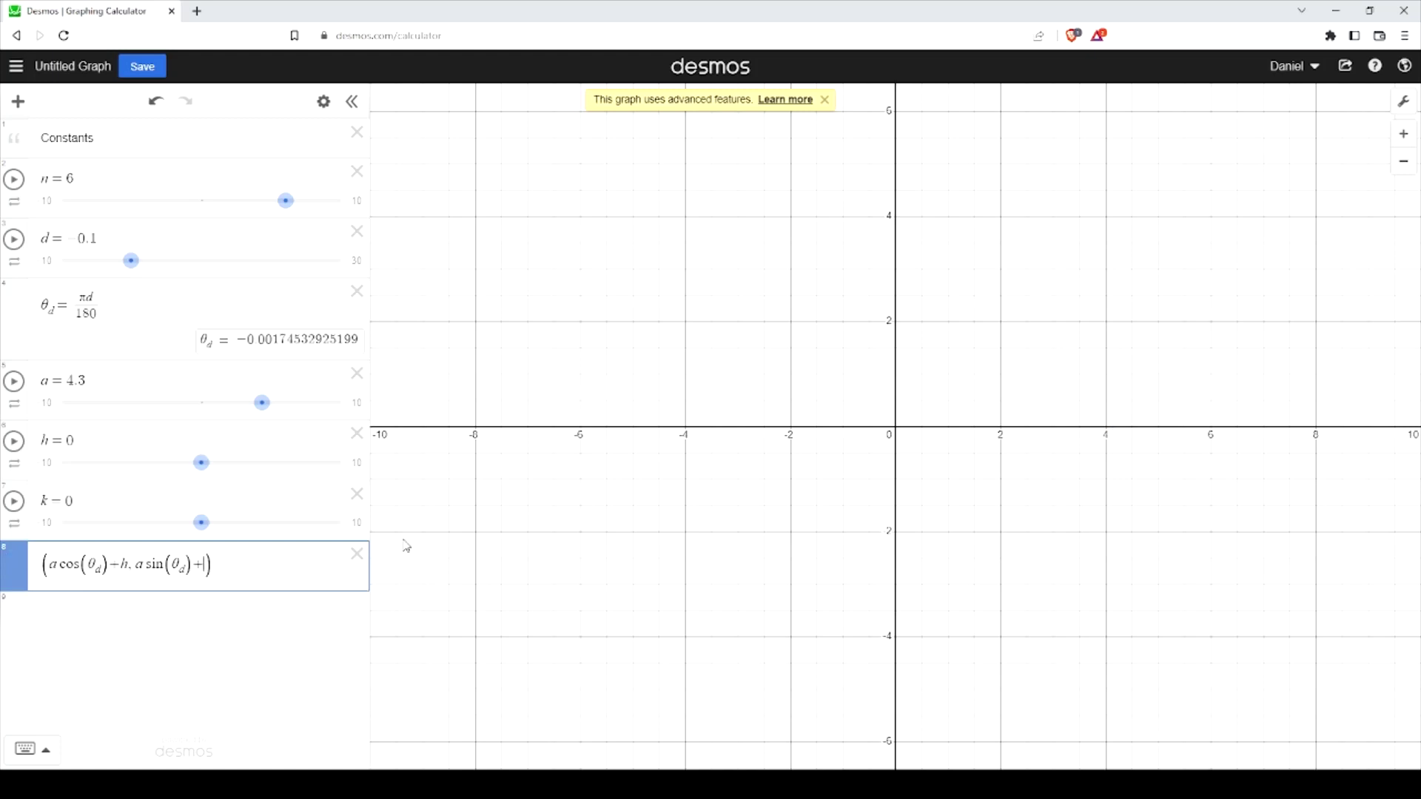
pyautogui.write('+k')
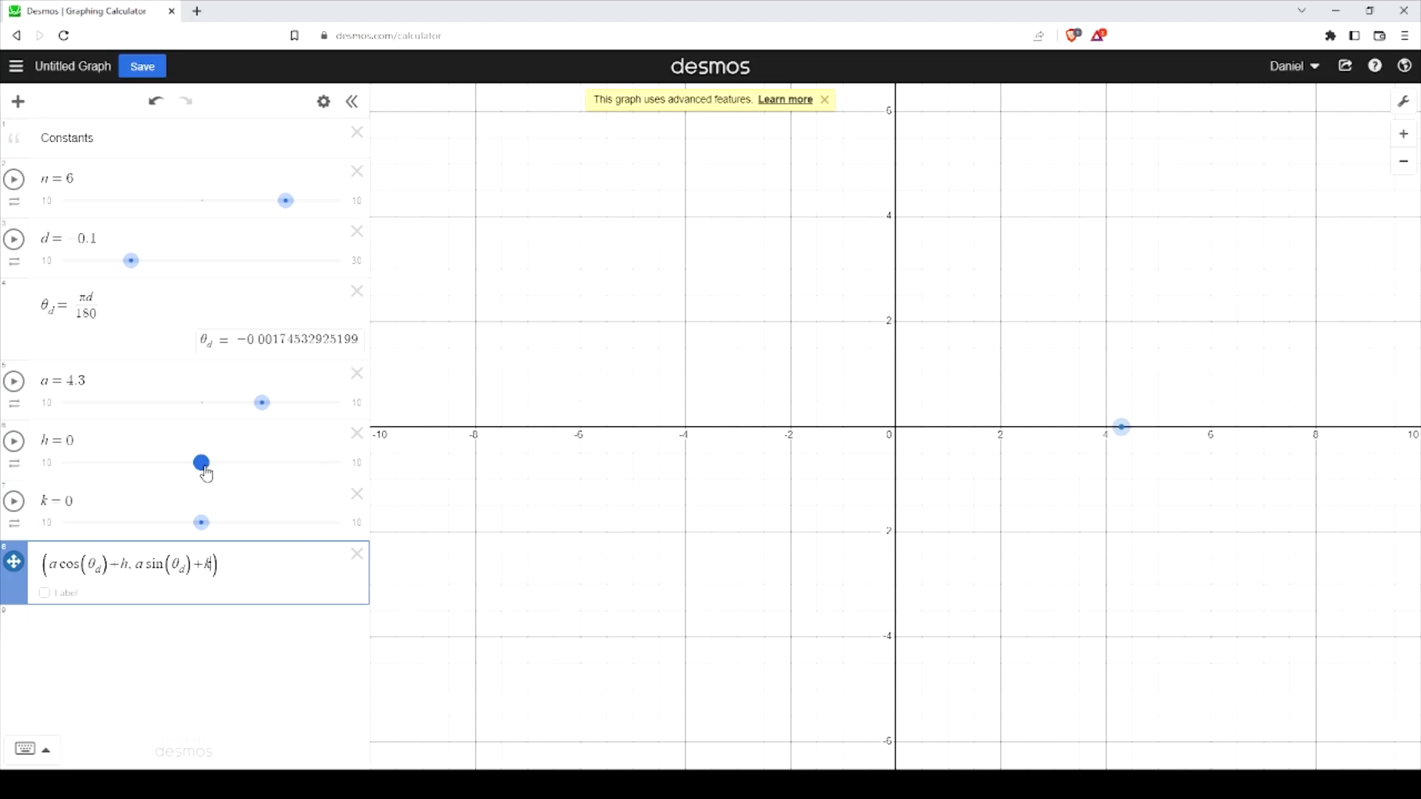
pyautogui.moveTo(206, 474); pyautogui.dragTo(234, 479)
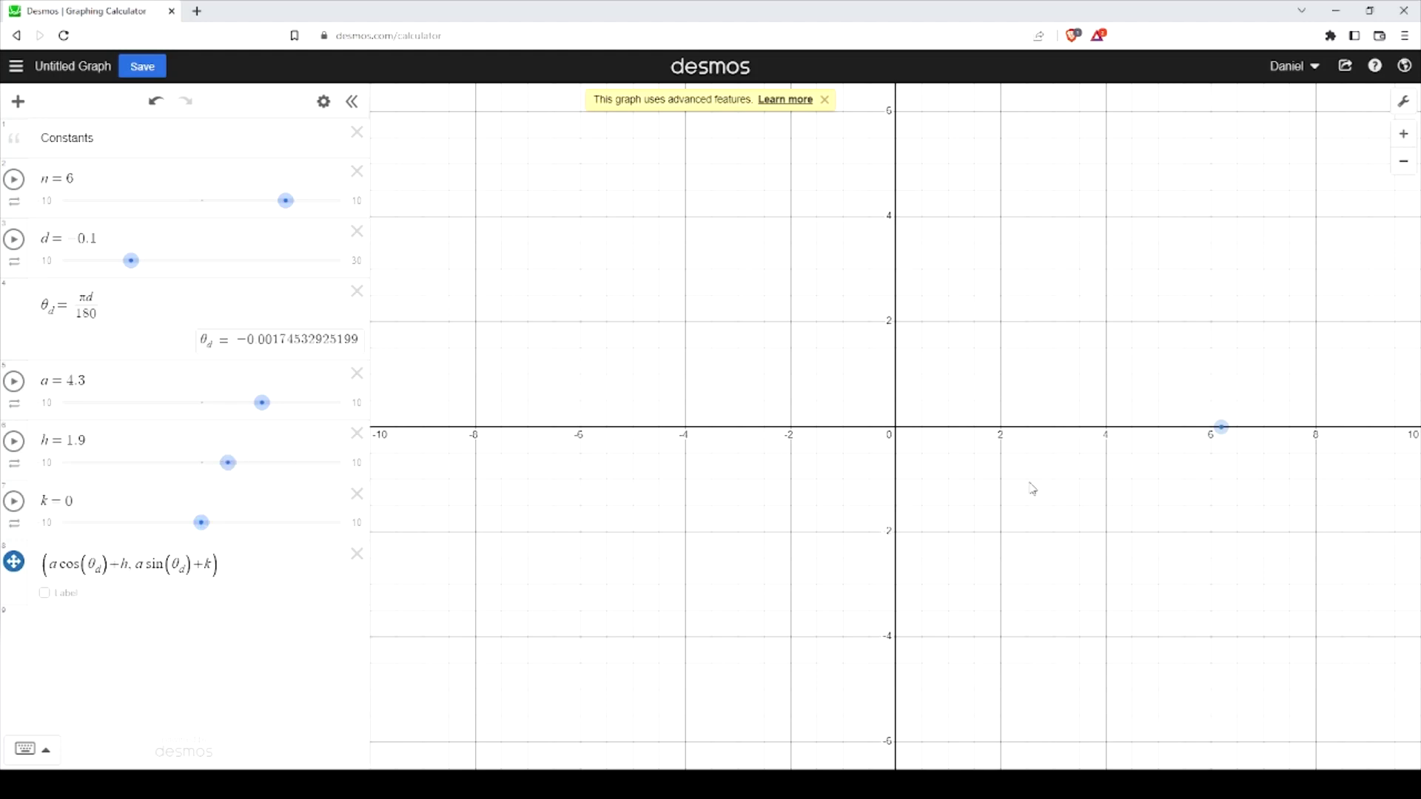
pyautogui.moveTo(210, 526); pyautogui.dragTo(232, 525)
# Type new slider values h = 2, a = 1 and d = 0.
pyautogui.doubleClick(80, 441)
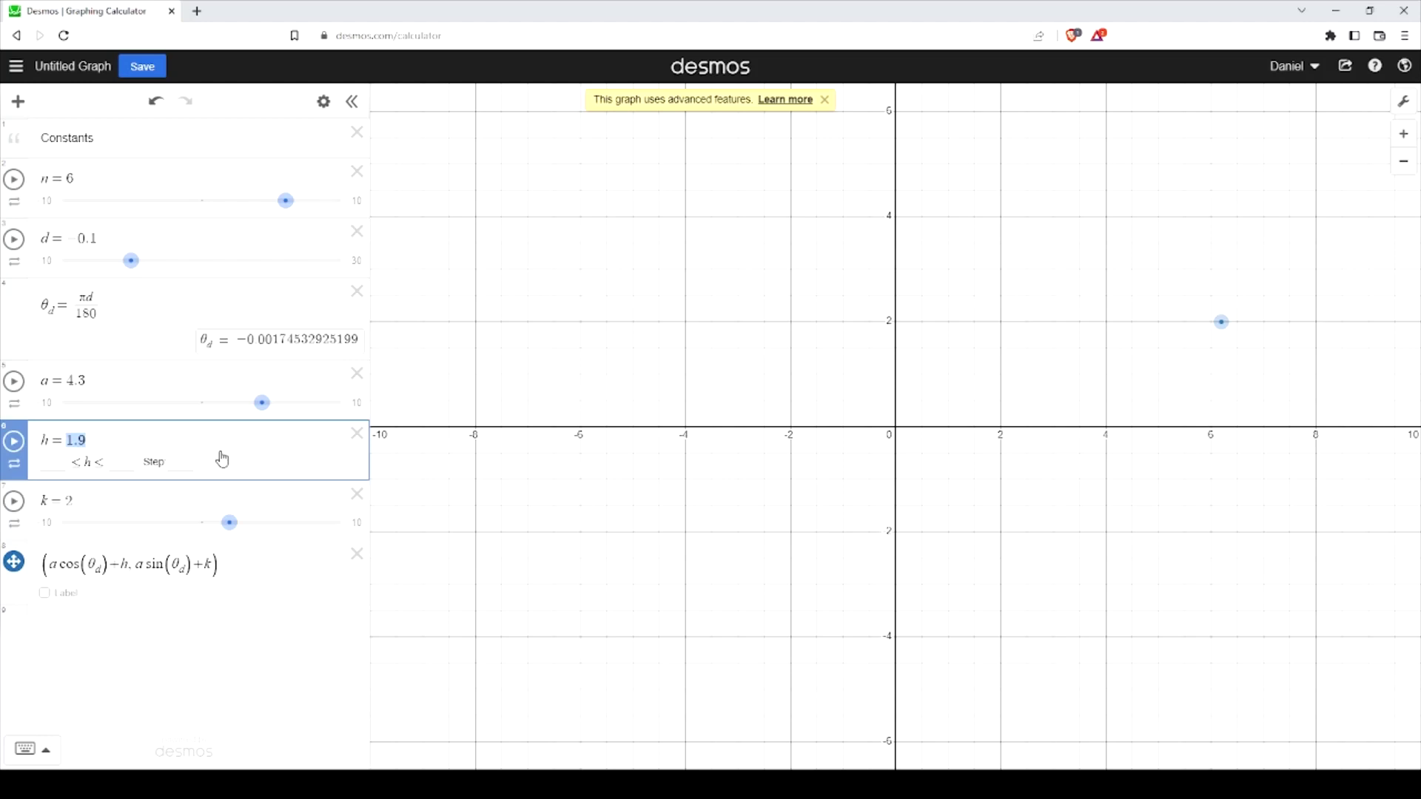
pyautogui.write('2')
pyautogui.moveTo(89, 381); pyautogui.dragTo(72, 382)
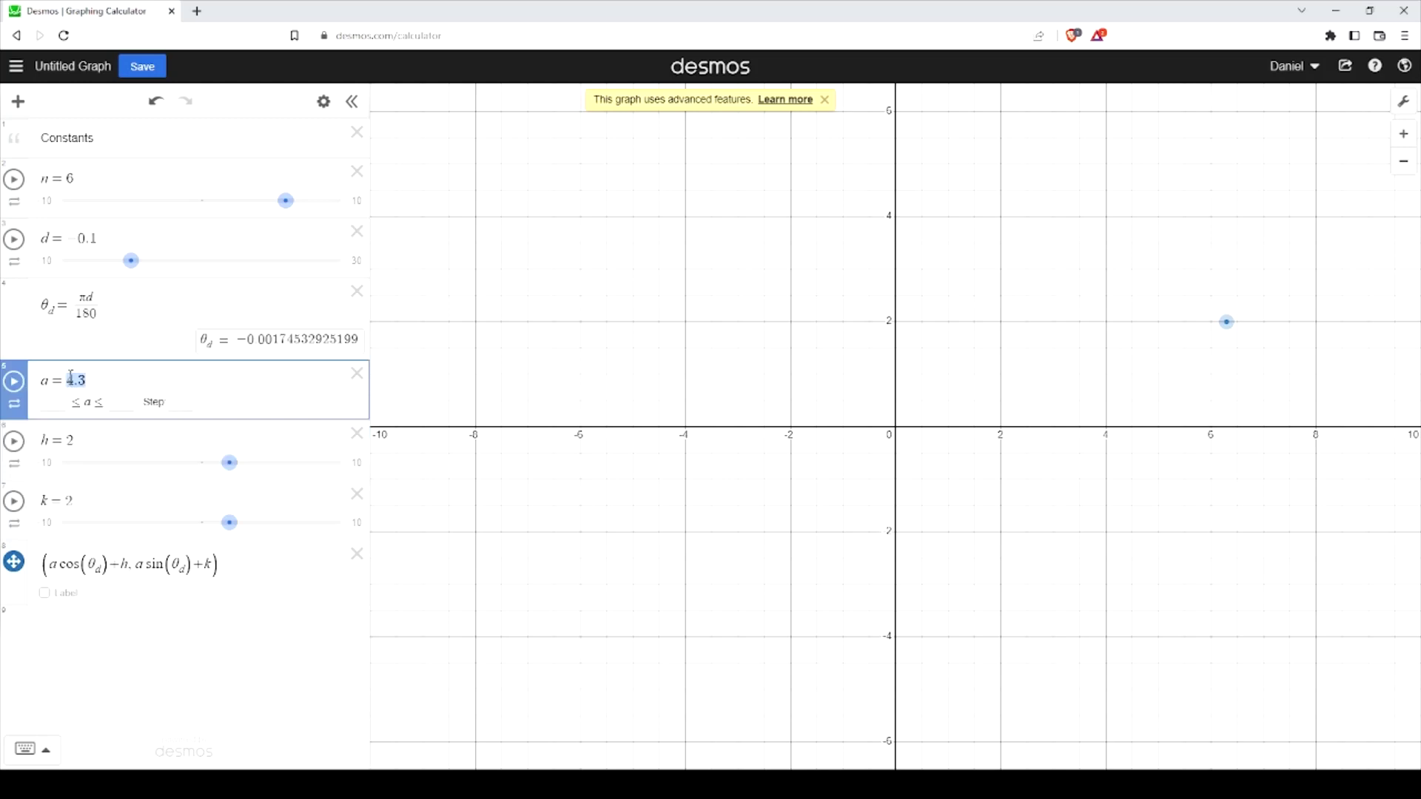
pyautogui.write('1')
pyautogui.click(104, 236)
pyautogui.moveTo(106, 235); pyautogui.dragTo(67, 237)
pyautogui.write('0')
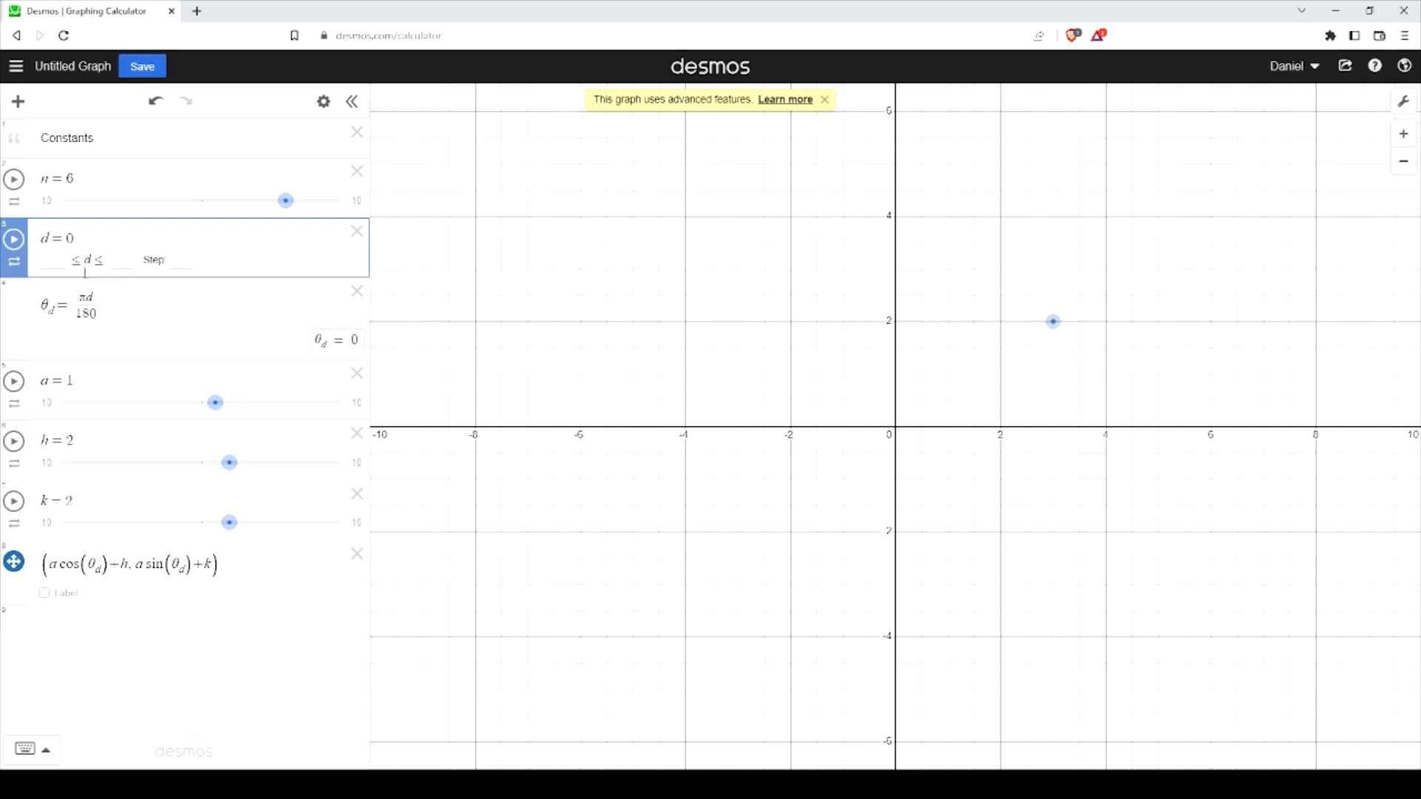
# Add the horizontal line y = 2 below the point and drag d to 25.5.
pyautogui.click(291, 554)
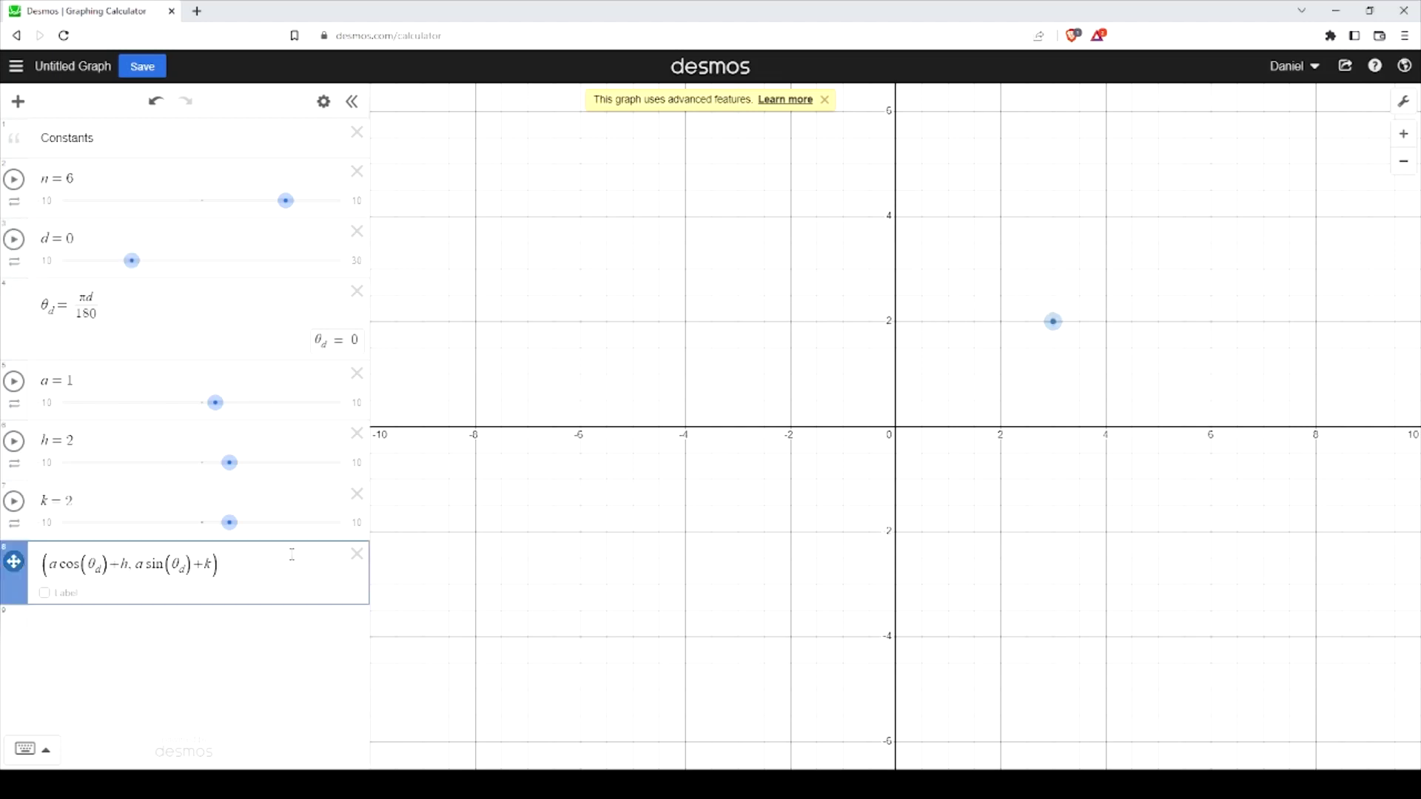
pyautogui.press('Return')
pyautogui.write('x-2')
pyautogui.press('BackSpace')
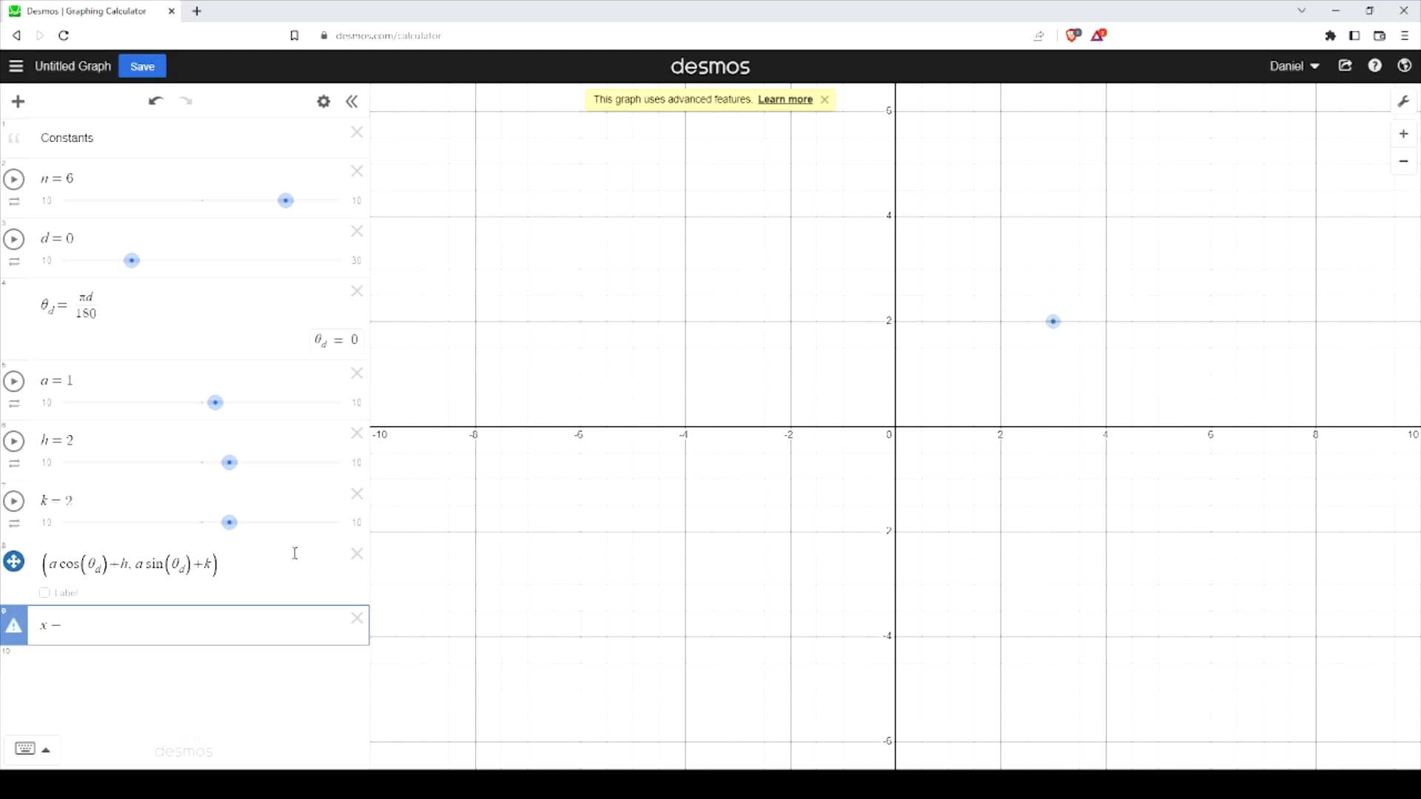
pyautogui.write('2')
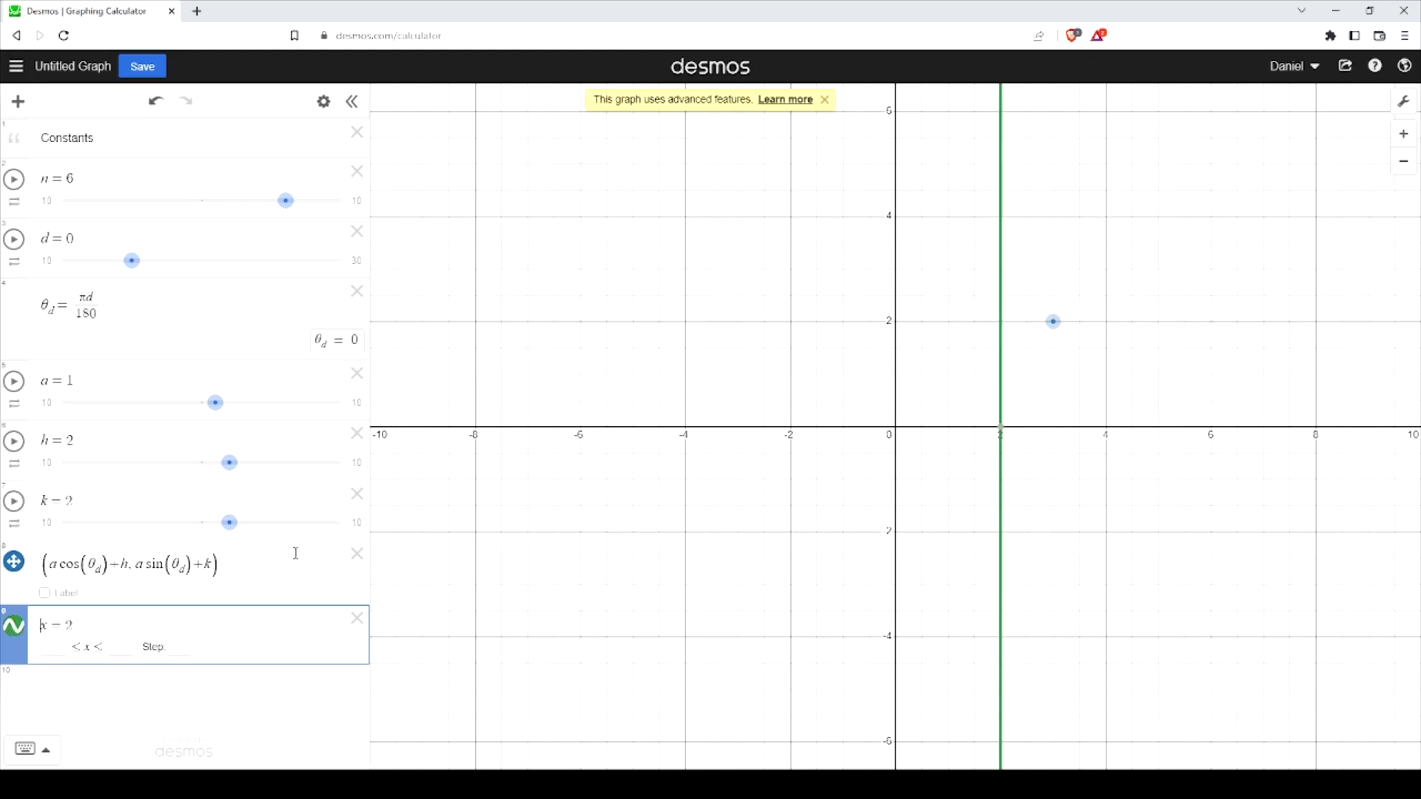
pyautogui.press('BackSpace')
pyautogui.write('y')
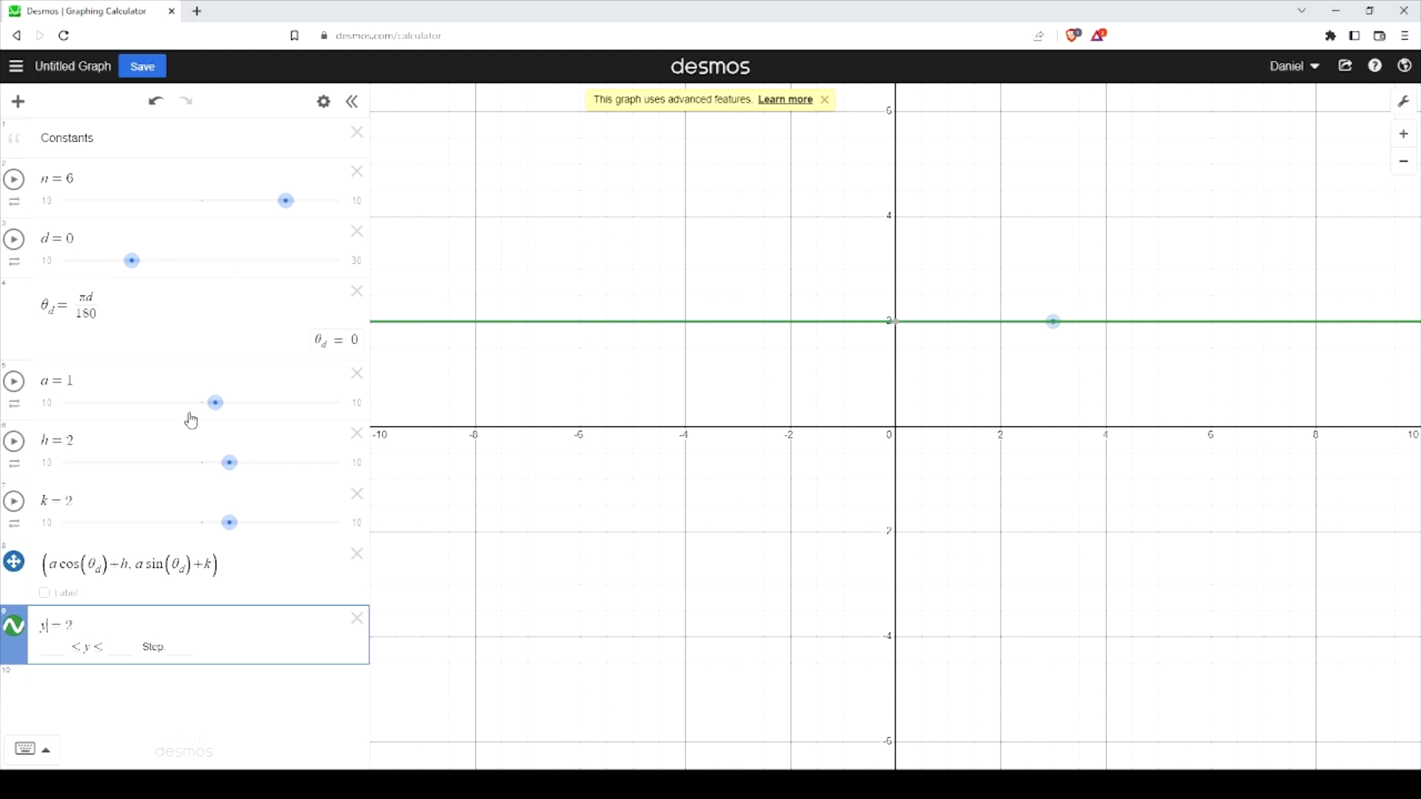
pyautogui.moveTo(131, 261); pyautogui.dragTo(311, 260)
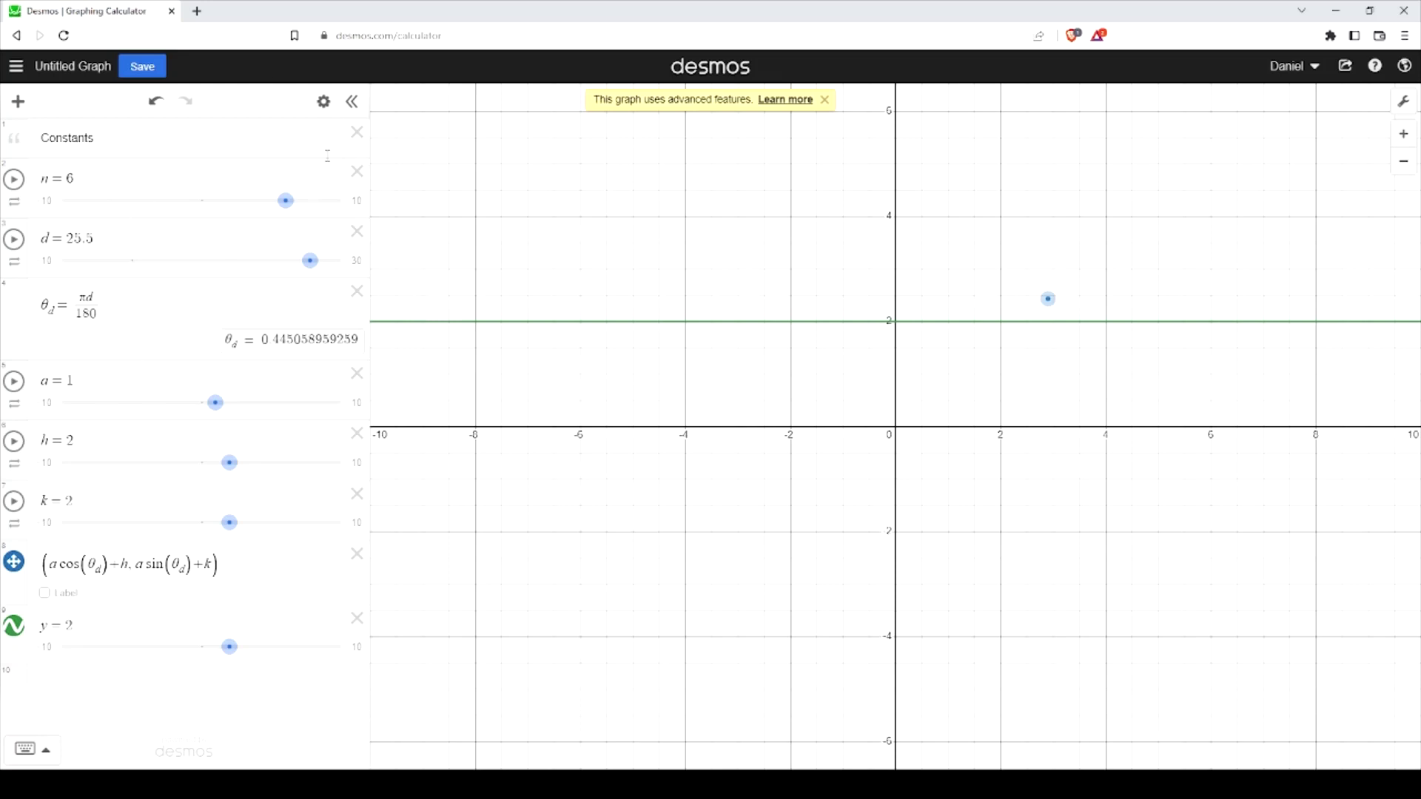
# Set d's slider limits to -360 to 360 and n's limits to 3 to 20.
pyautogui.click(330, 111)
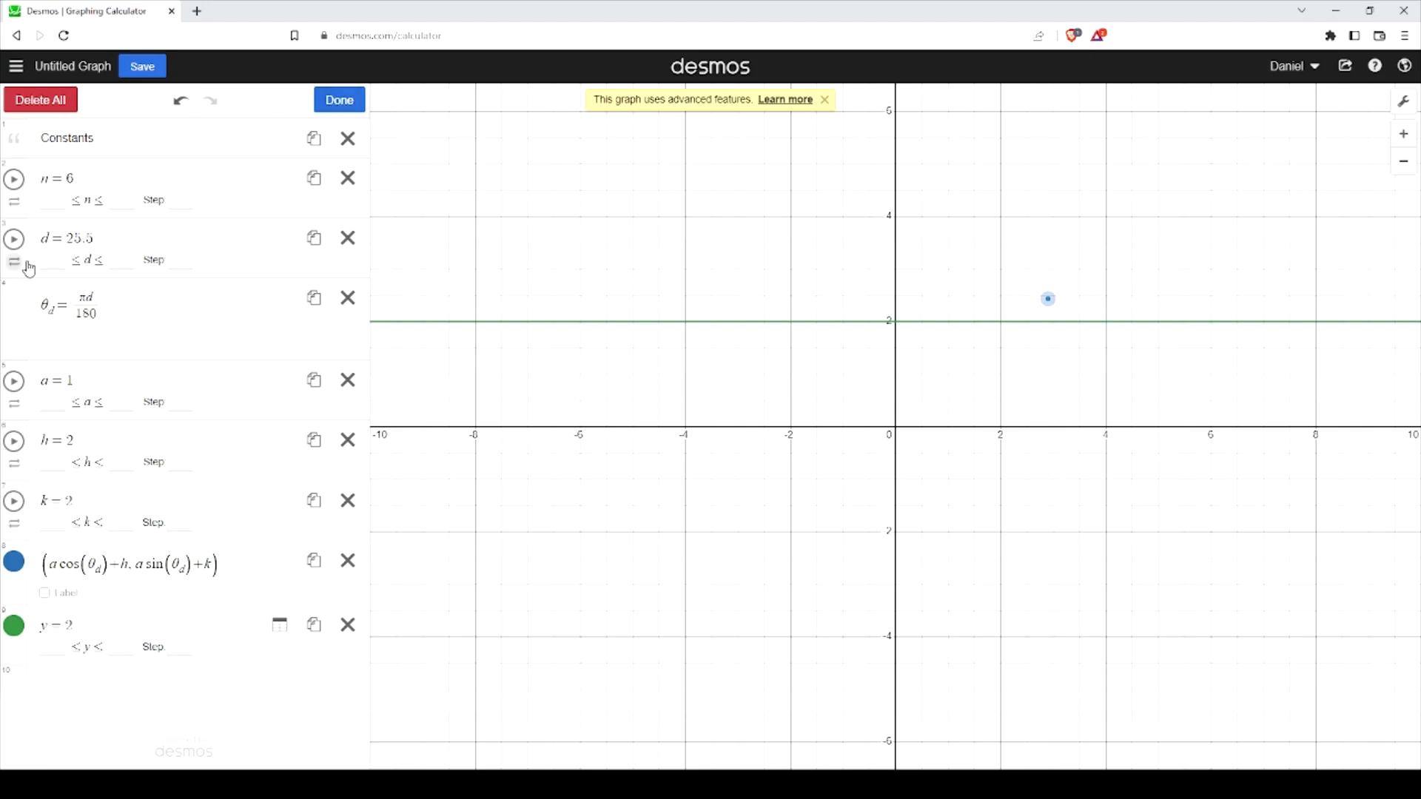
pyautogui.click(54, 261)
pyautogui.write('-360')
pyautogui.click(131, 261)
pyautogui.write('360')
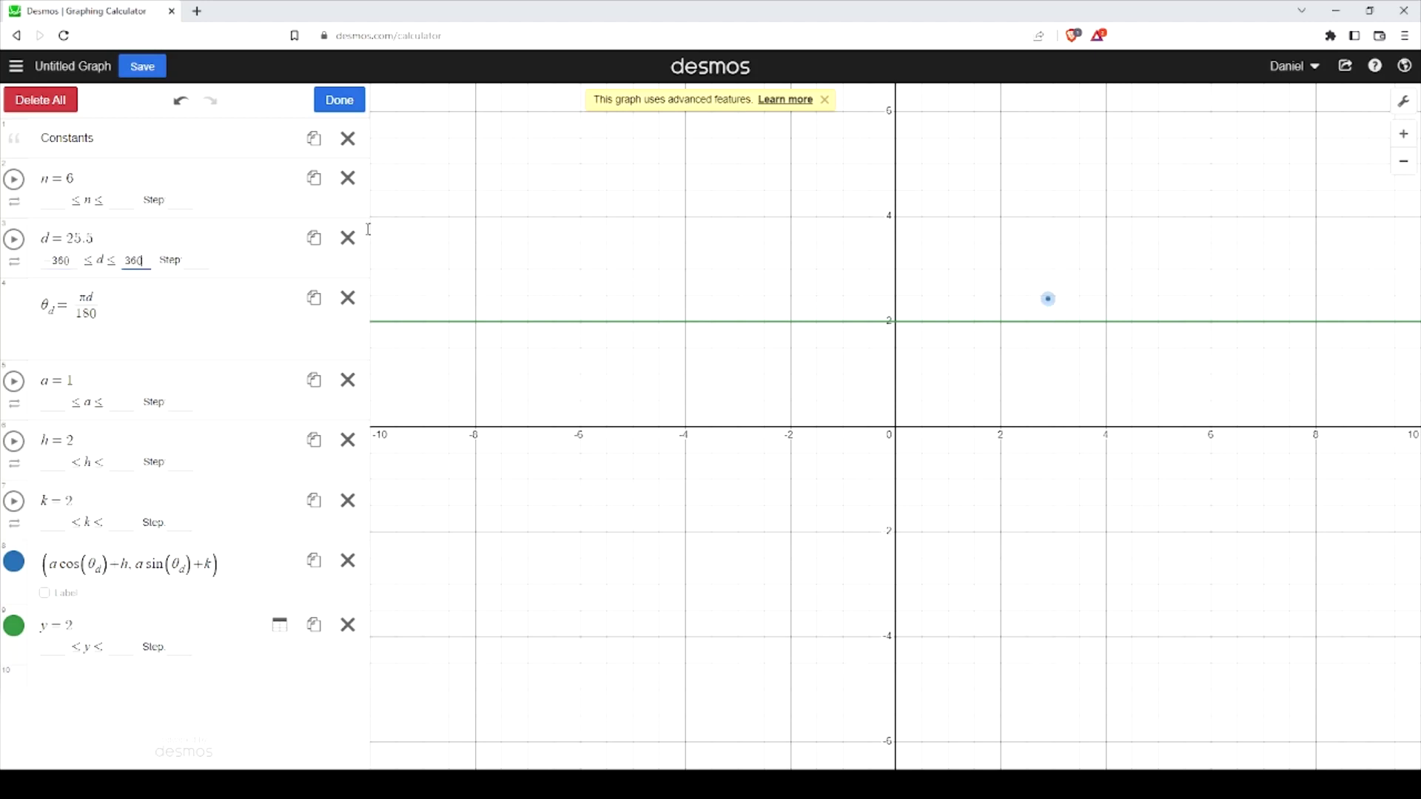
pyautogui.click(52, 201)
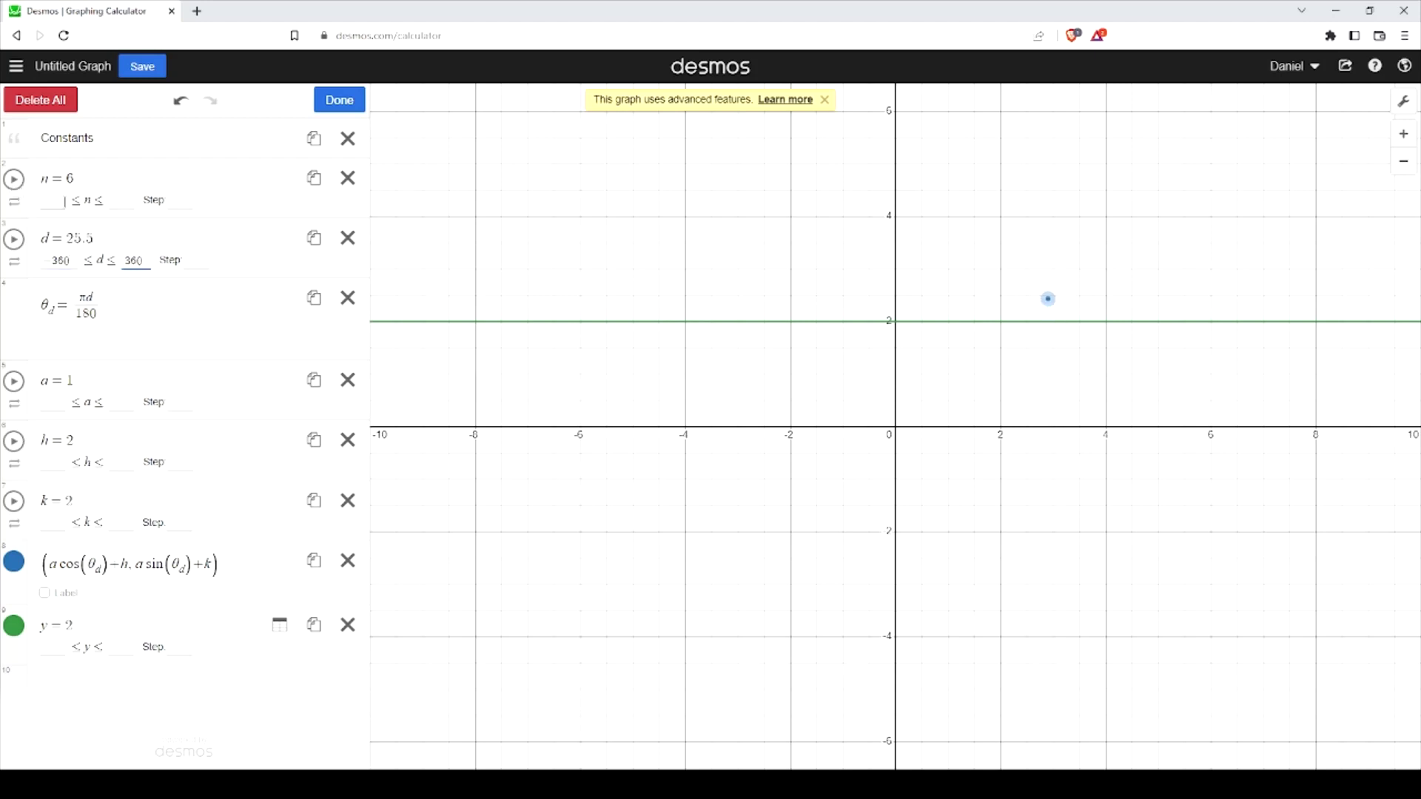
pyautogui.click(121, 201)
pyautogui.write('20')
pyautogui.click(349, 108)
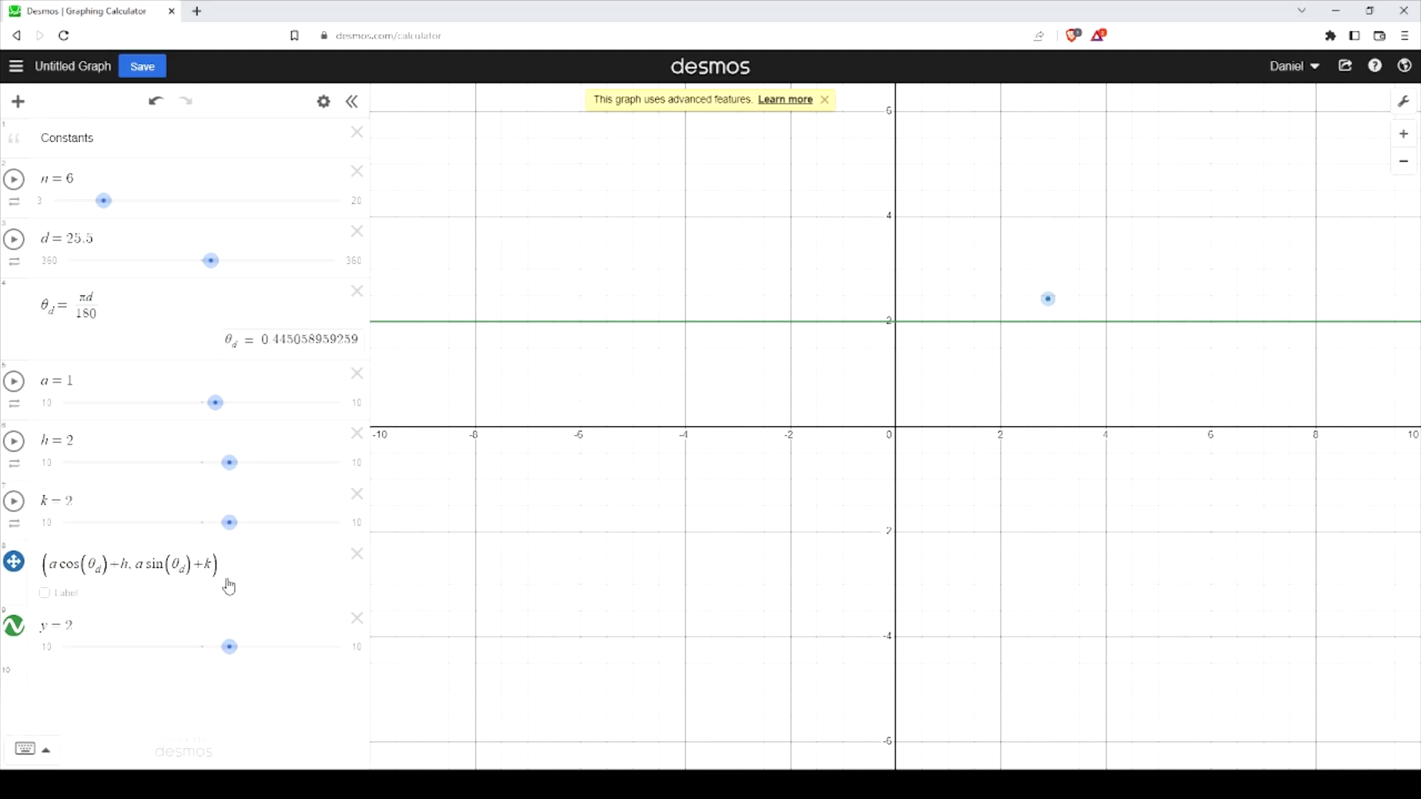
# Delete the y = 2 line and clear the point expression.
pyautogui.click(356, 618)
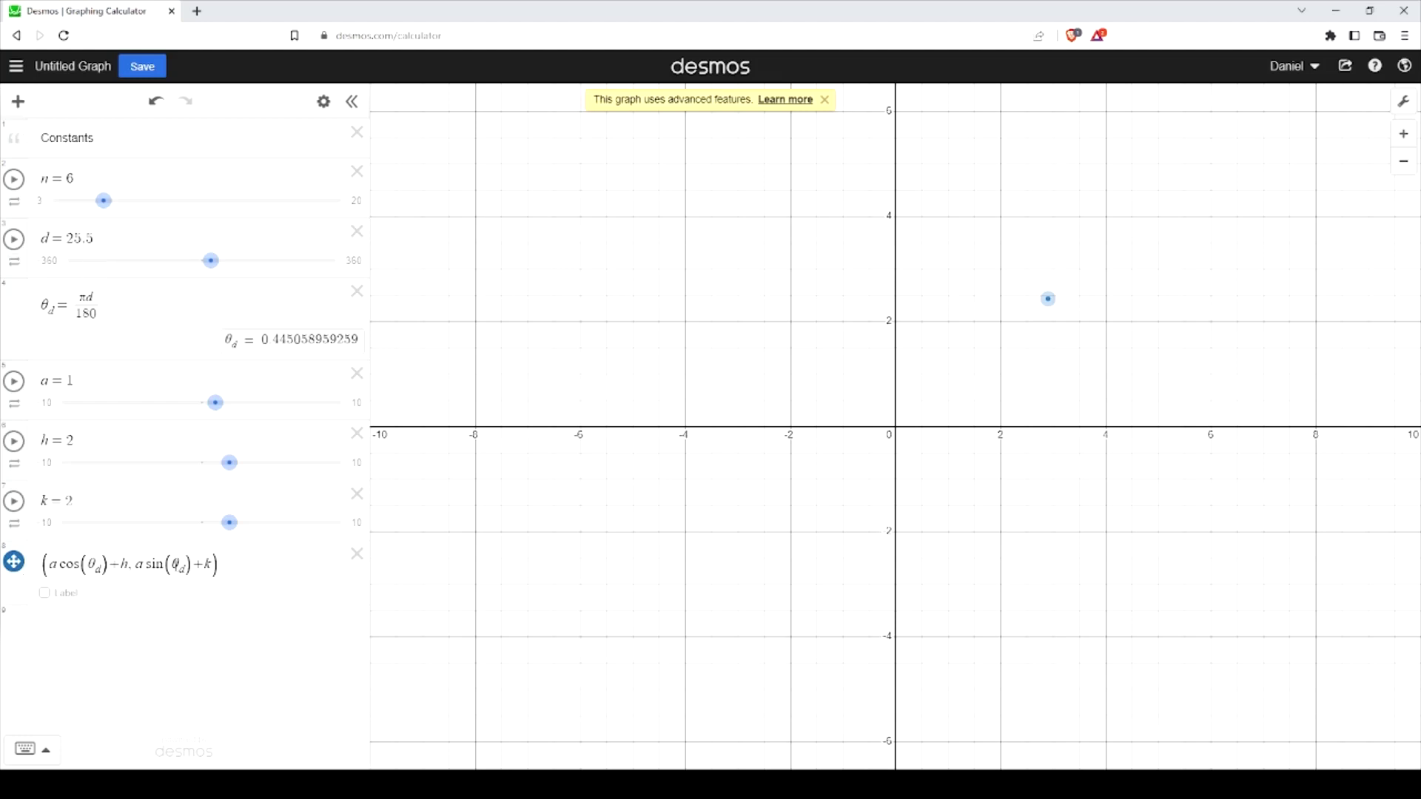
pyautogui.click(243, 567)
pyautogui.hotkey('ctrl', 'a')
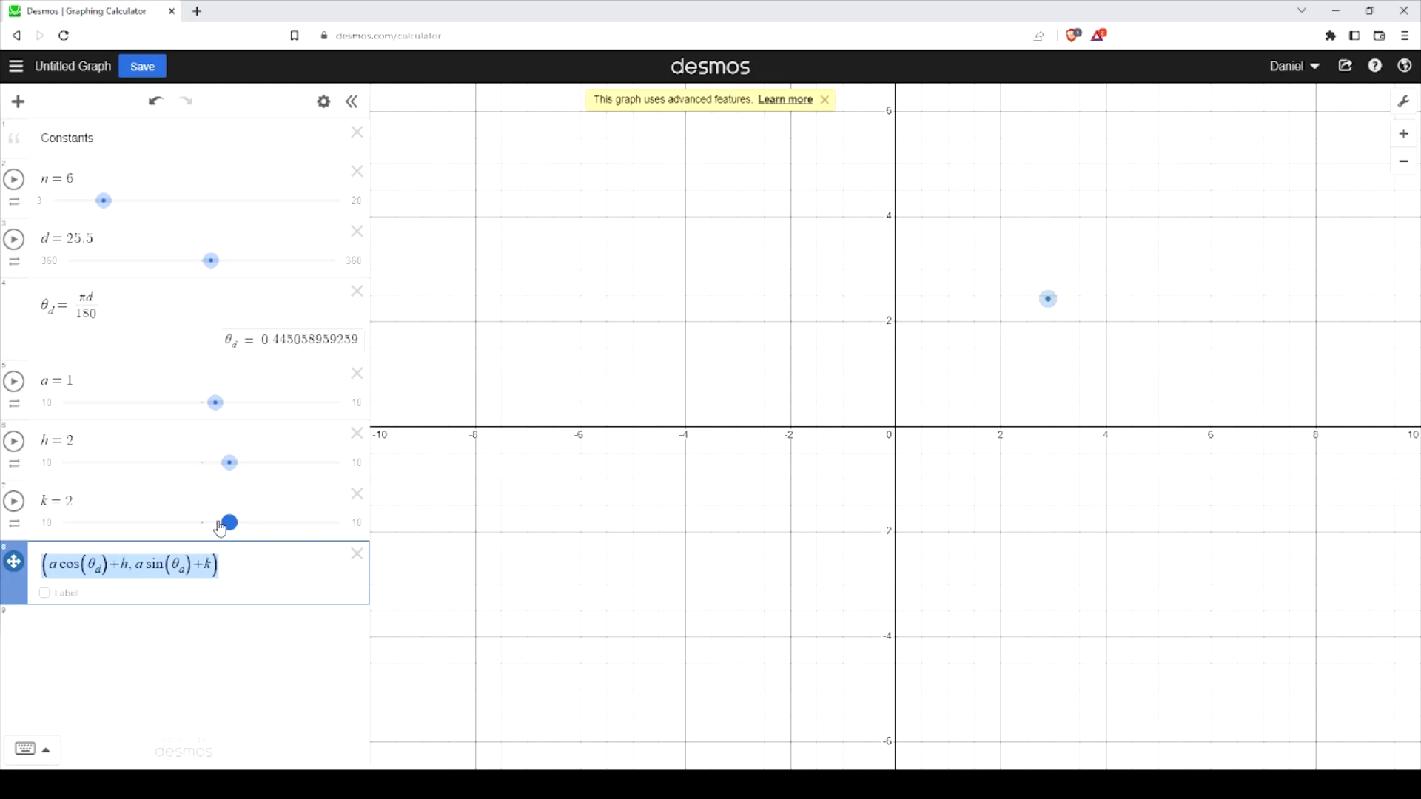
pyautogui.press('BackSpace')
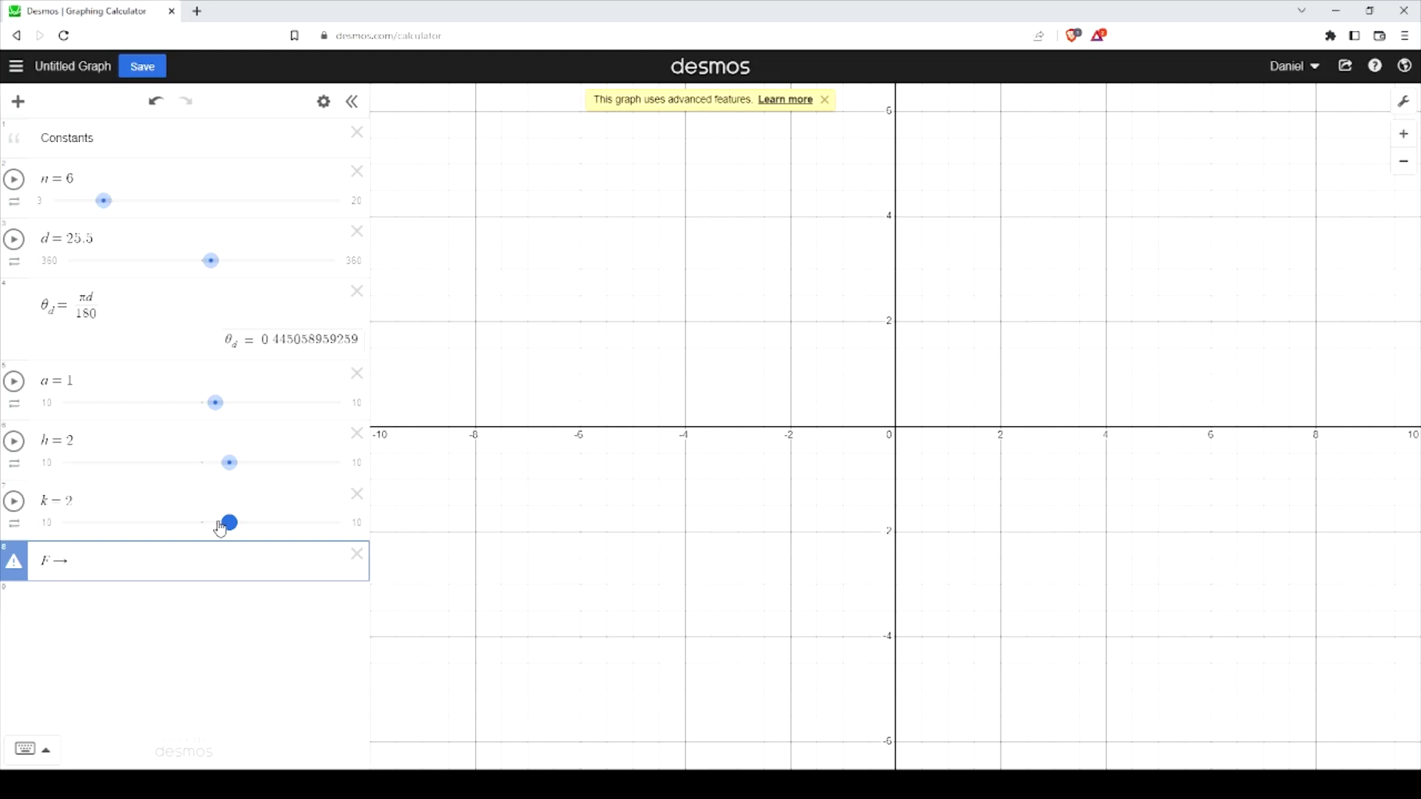
# Type [a cos(θ_d)] into the F → expression in row 8.
pyautogui.write('[')
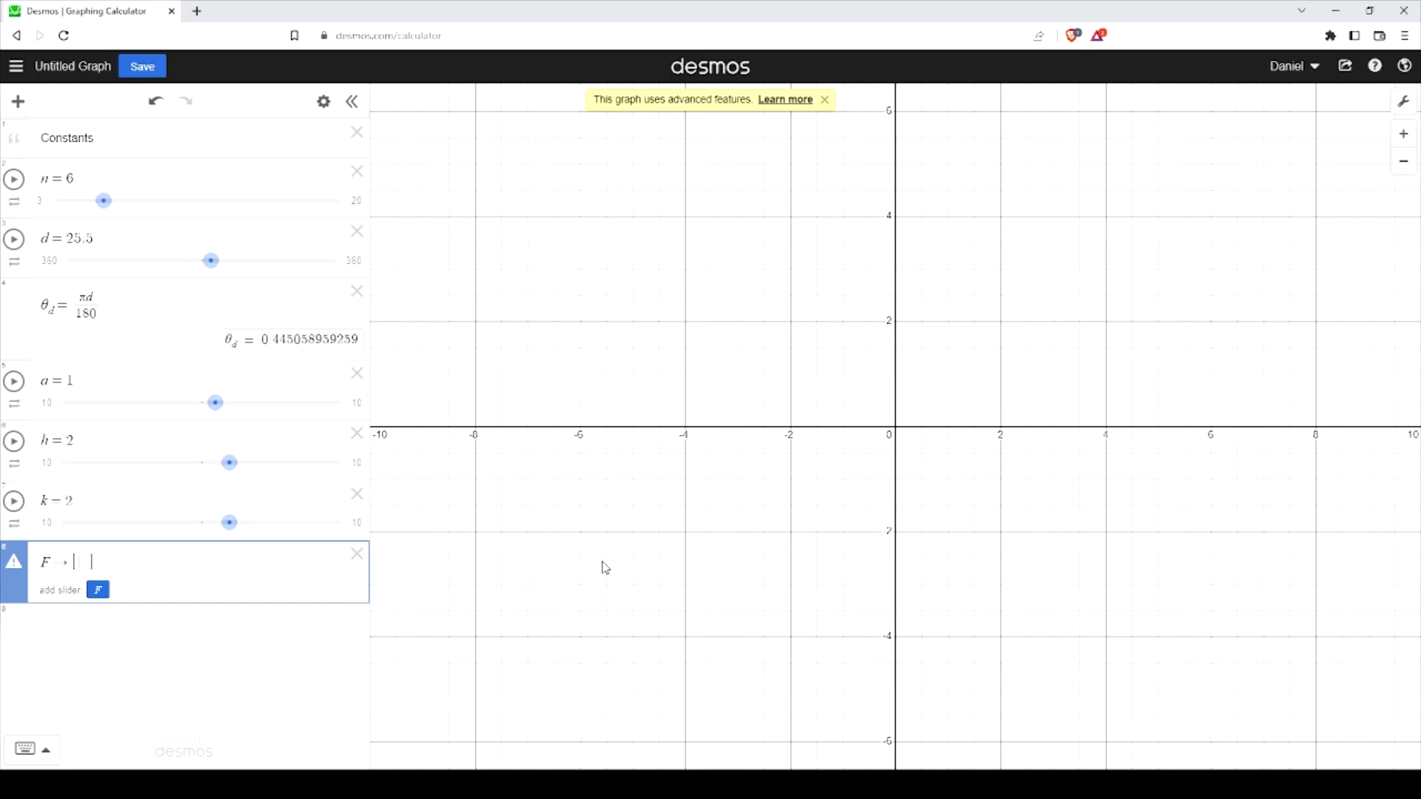
pyautogui.write('acos')
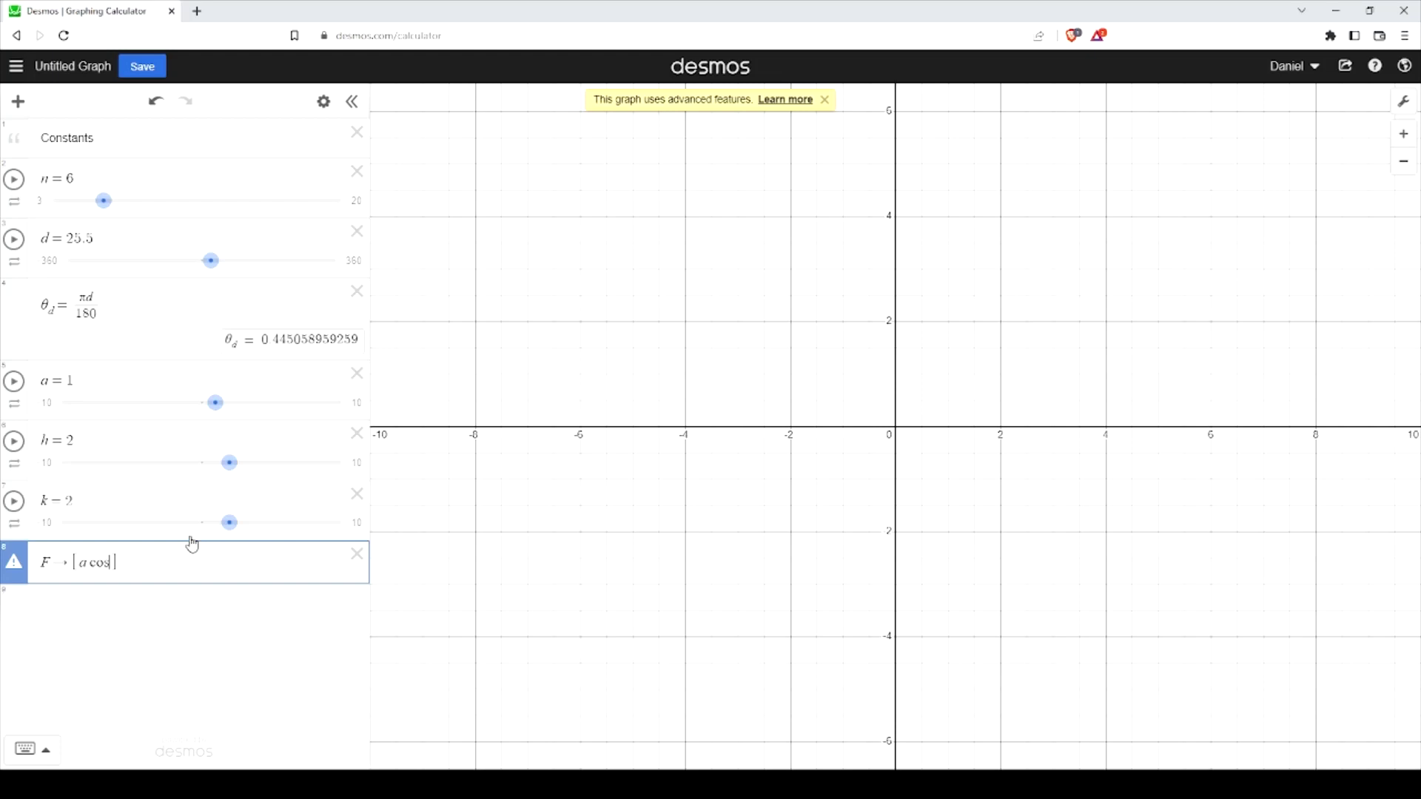
pyautogui.write('(')
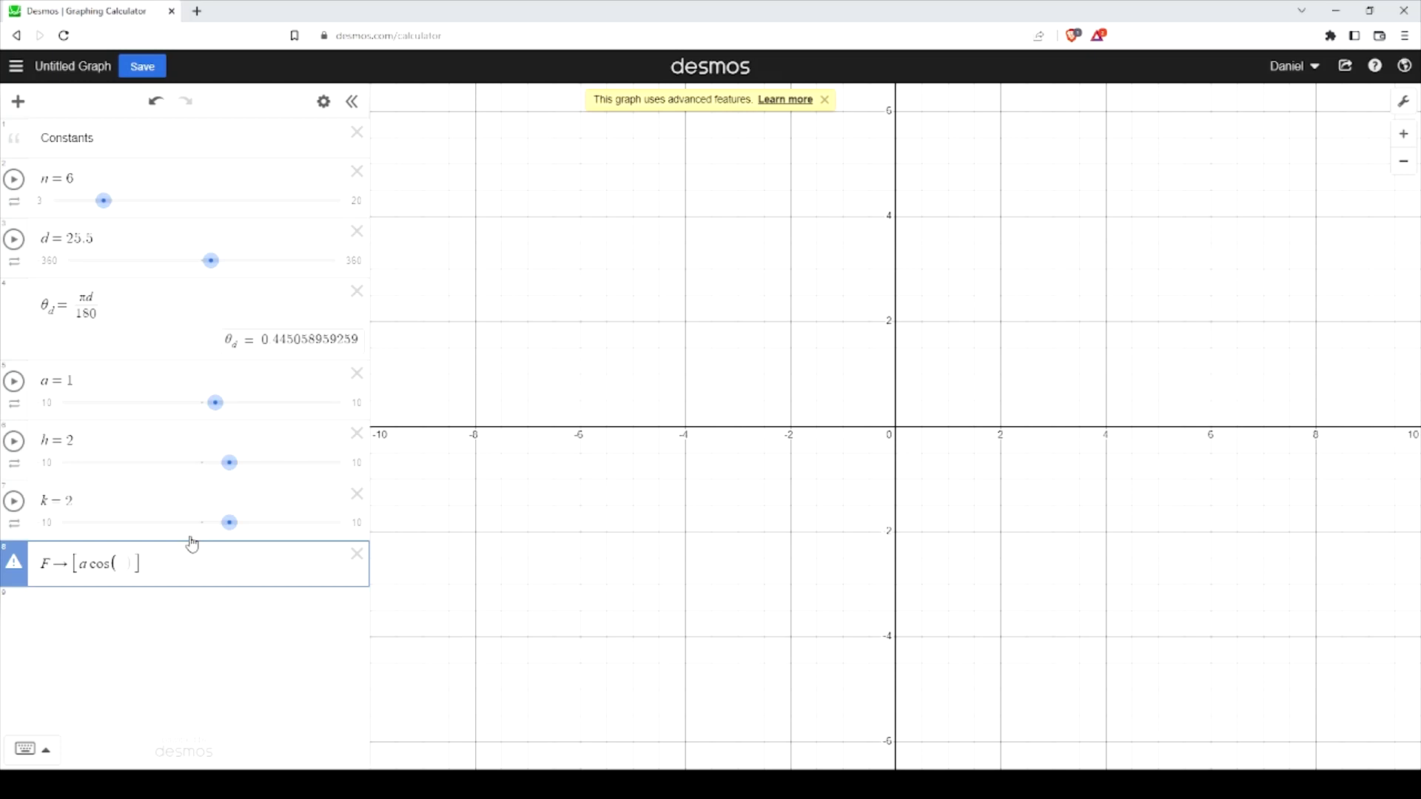
pyautogui.write('theta')
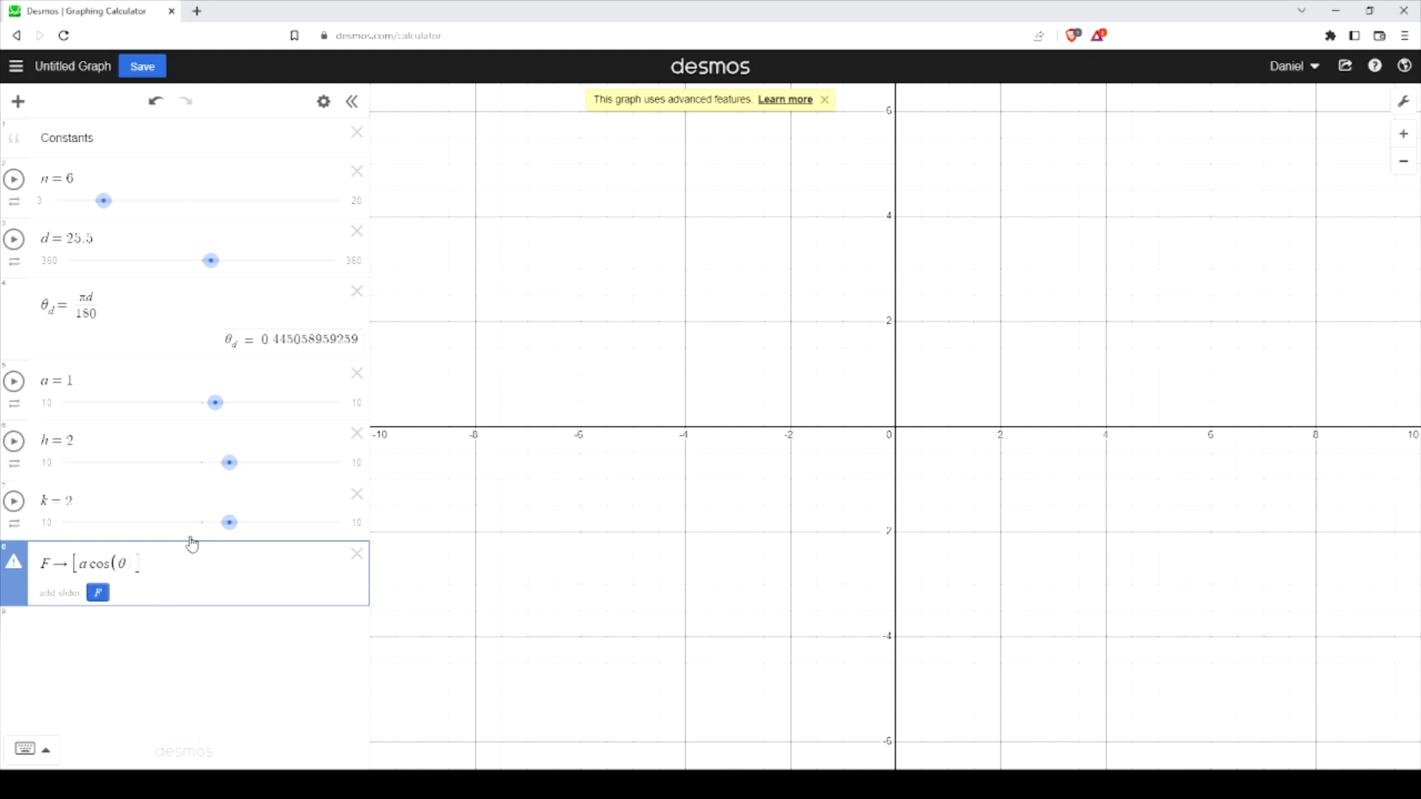
pyautogui.write(')')
pyautogui.press('Left')
pyautogui.write('_d')
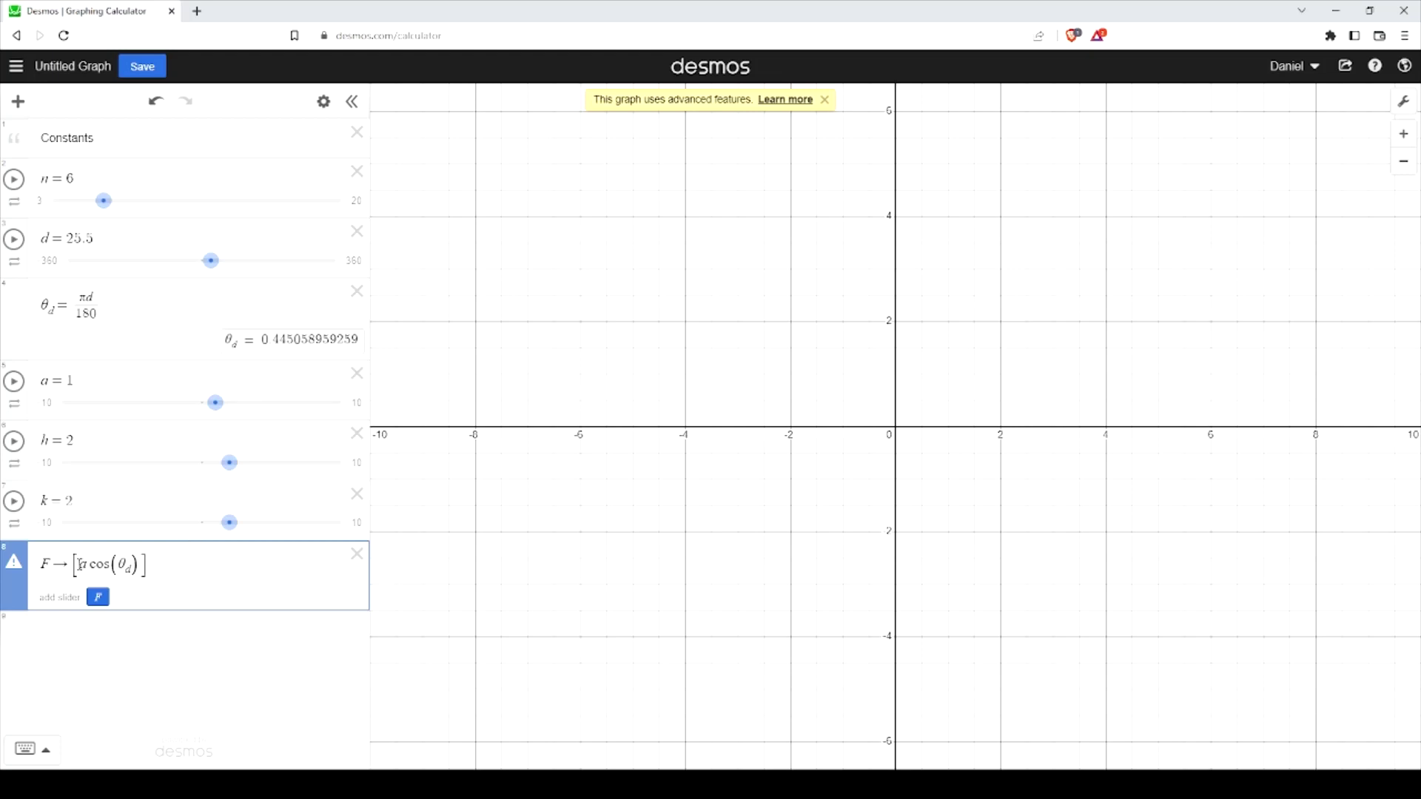
# Clear the whole F → [a cos(θ_d)] expression, leaving row 8 empty.
pyautogui.moveTo(77, 564)
pyautogui.mouseDown()
pyautogui.moveTo(139, 564)
pyautogui.moveTo(80, 574)
pyautogui.mouseUp()
pyautogui.hotkey('ctrl', 'z')
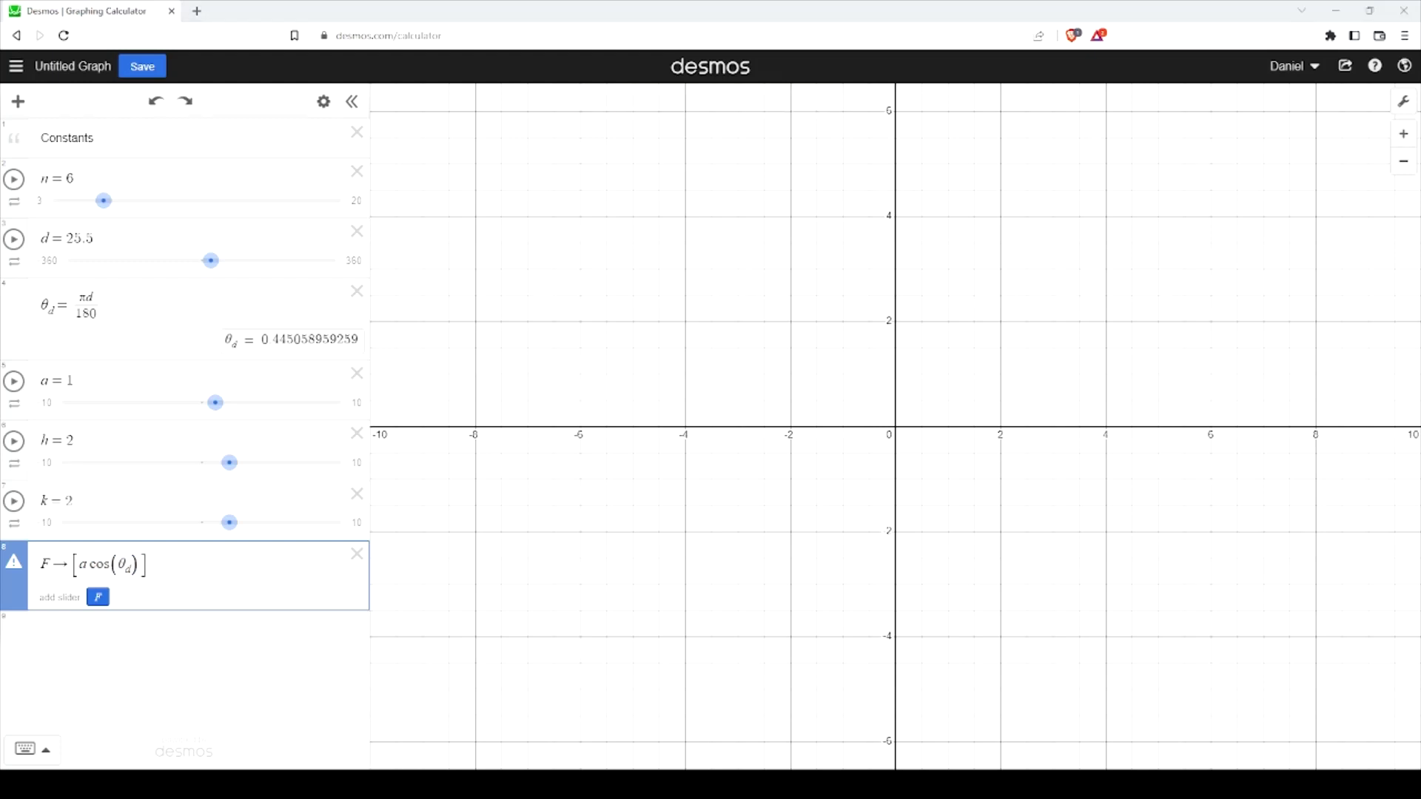
pyautogui.moveTo(151, 566); pyautogui.dragTo(3, 571)
pyautogui.click(176, 571)
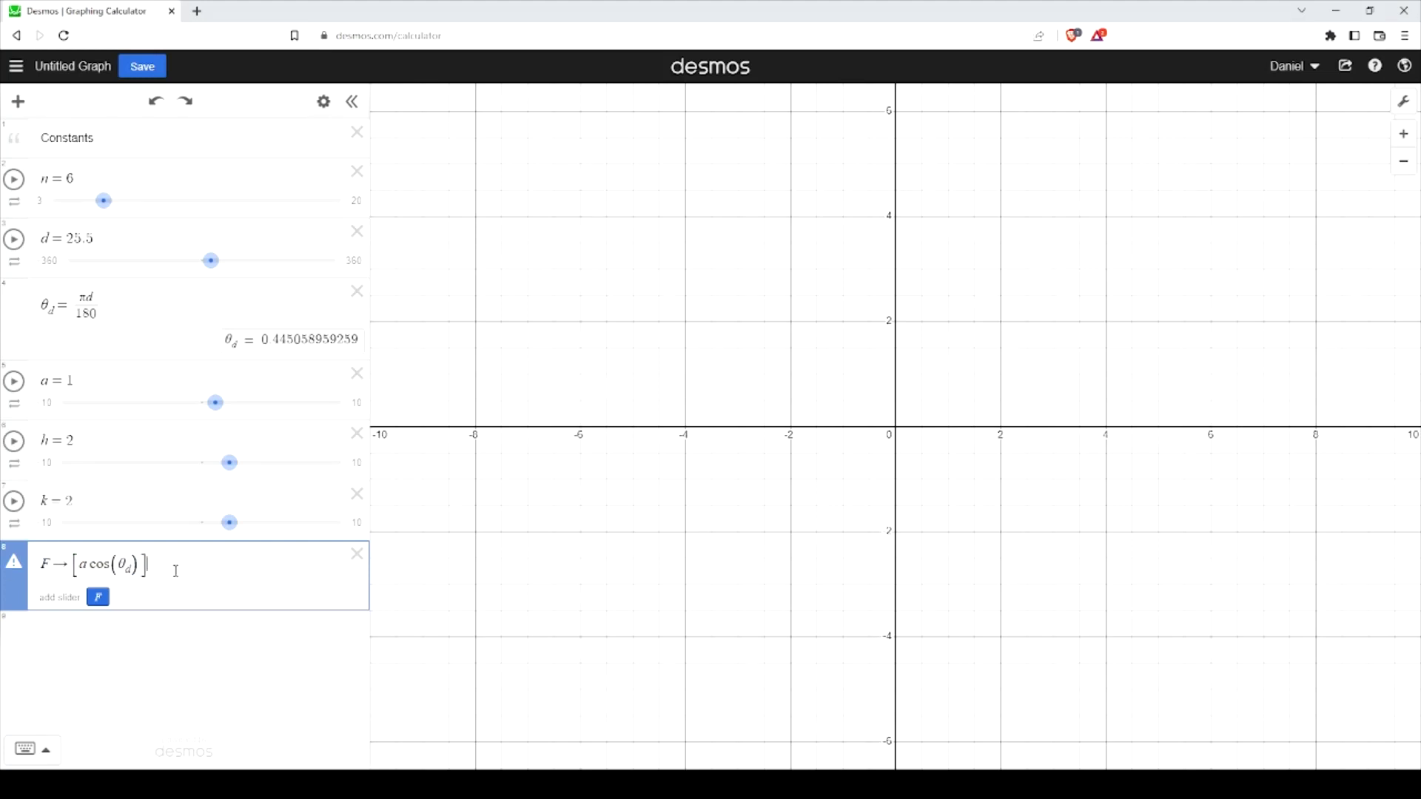
pyautogui.doubleClick(45, 564)
pyautogui.click(175, 570)
pyautogui.hotkey('ctrl', 'a')
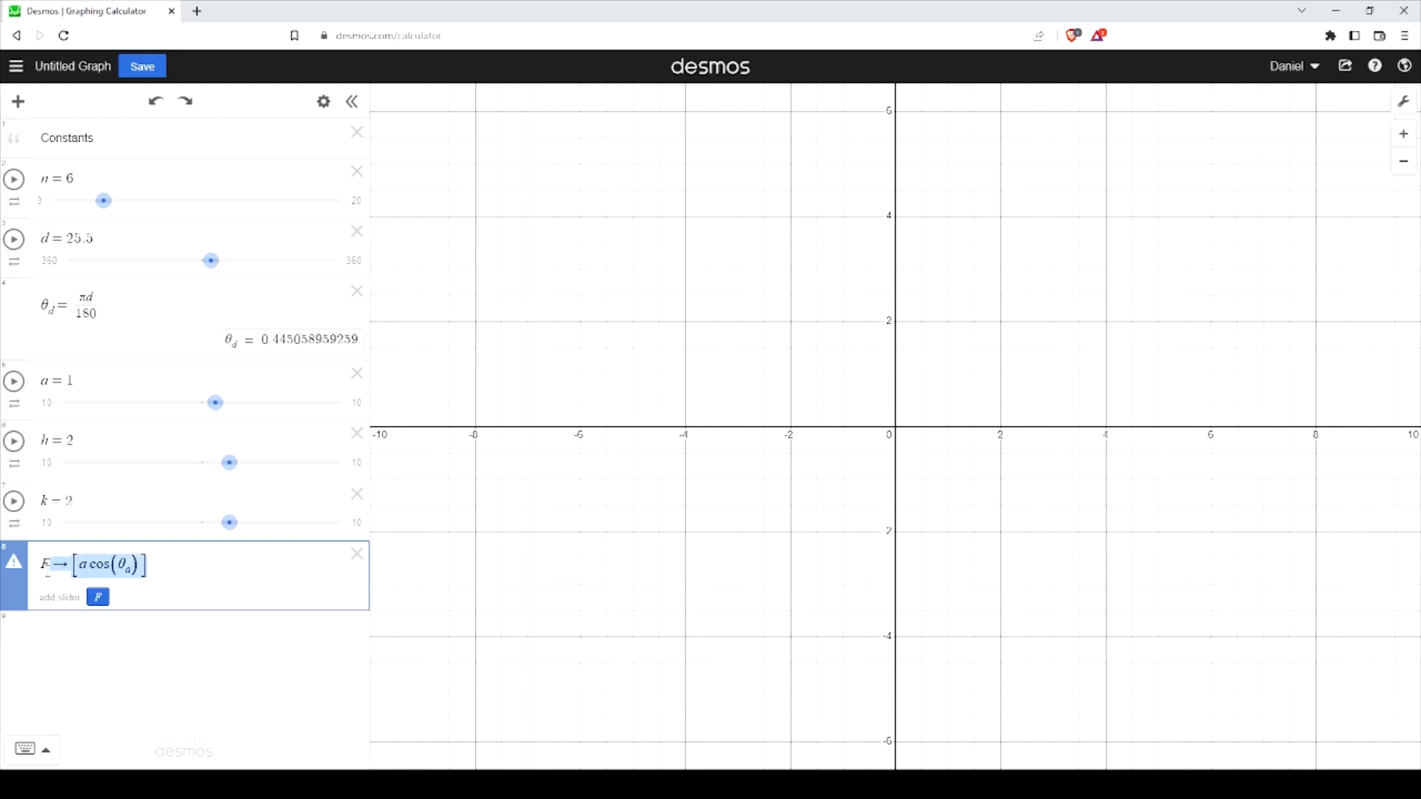
pyautogui.press('BackSpace')
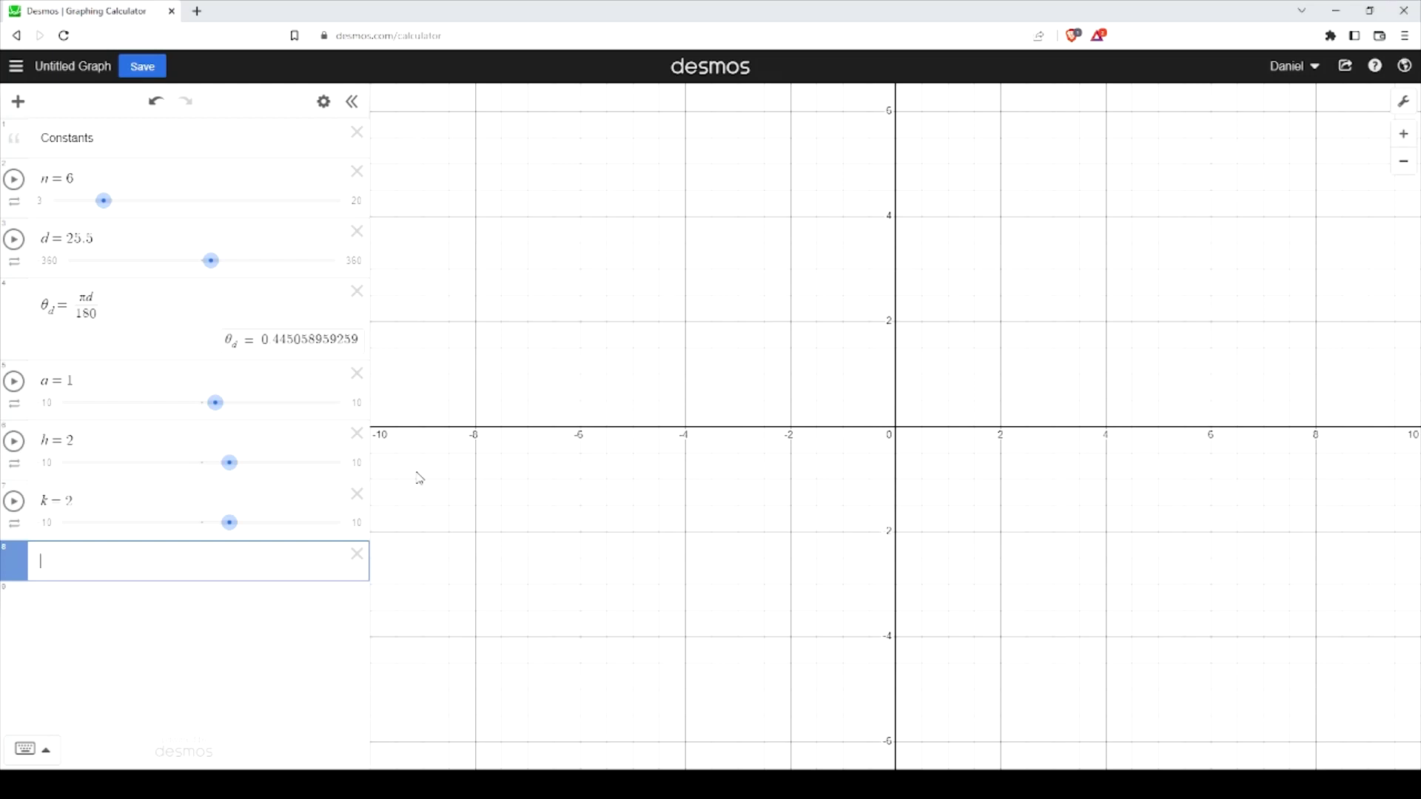
# Turn row 8 into the note 'Define initial conditions'.
pyautogui.write('"')
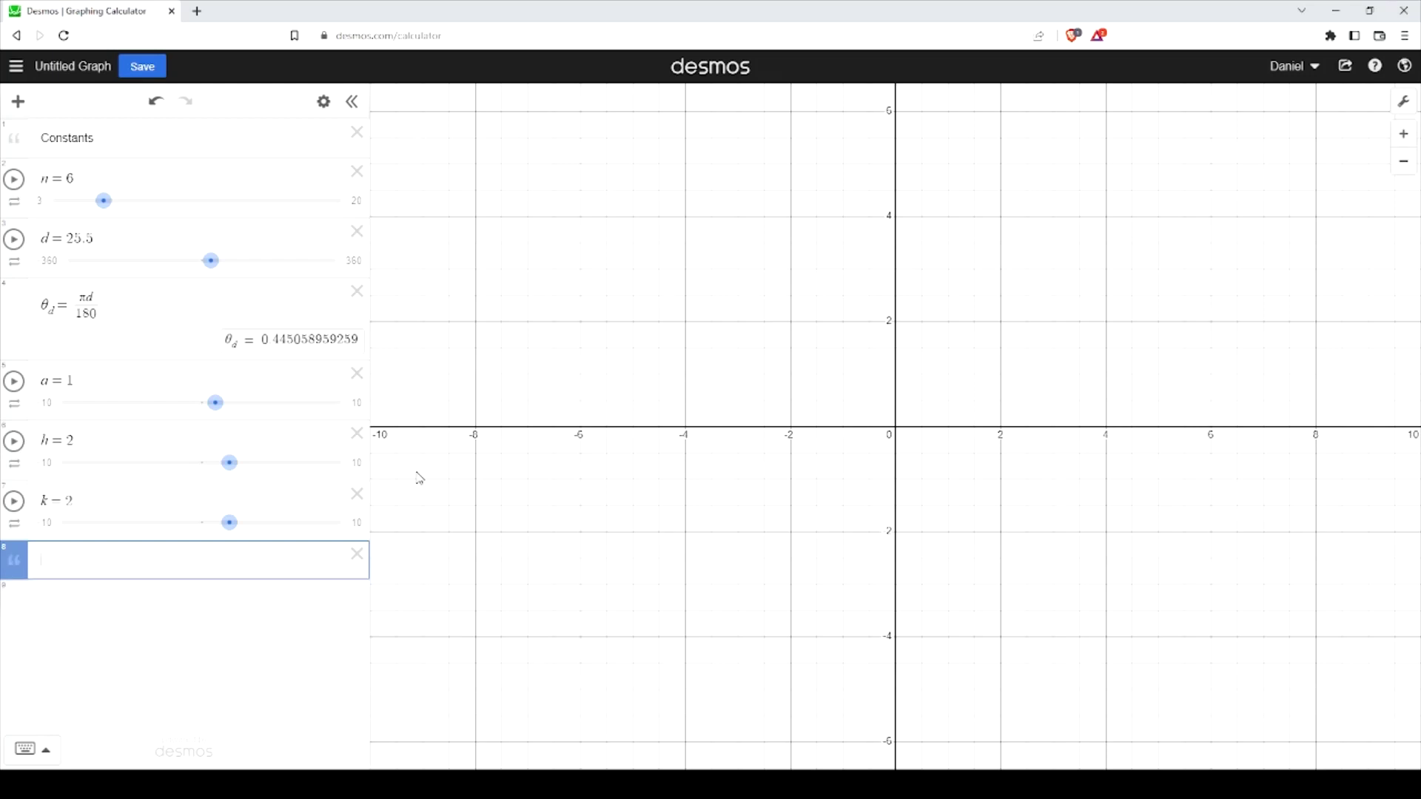
pyautogui.write('Defin')
pyautogui.press('BackSpace')
pyautogui.press('BackSpace')
pyautogui.press('BackSpace')
pyautogui.write('fne')
pyautogui.press('BackSpace')
pyautogui.press('BackSpace')
pyautogui.write('ine initial conditions')
pyautogui.press('Return')
# Define f = [a cos(θ_d)] and change the d slider value from 25.5 to 30.
pyautogui.write('f=[1]')
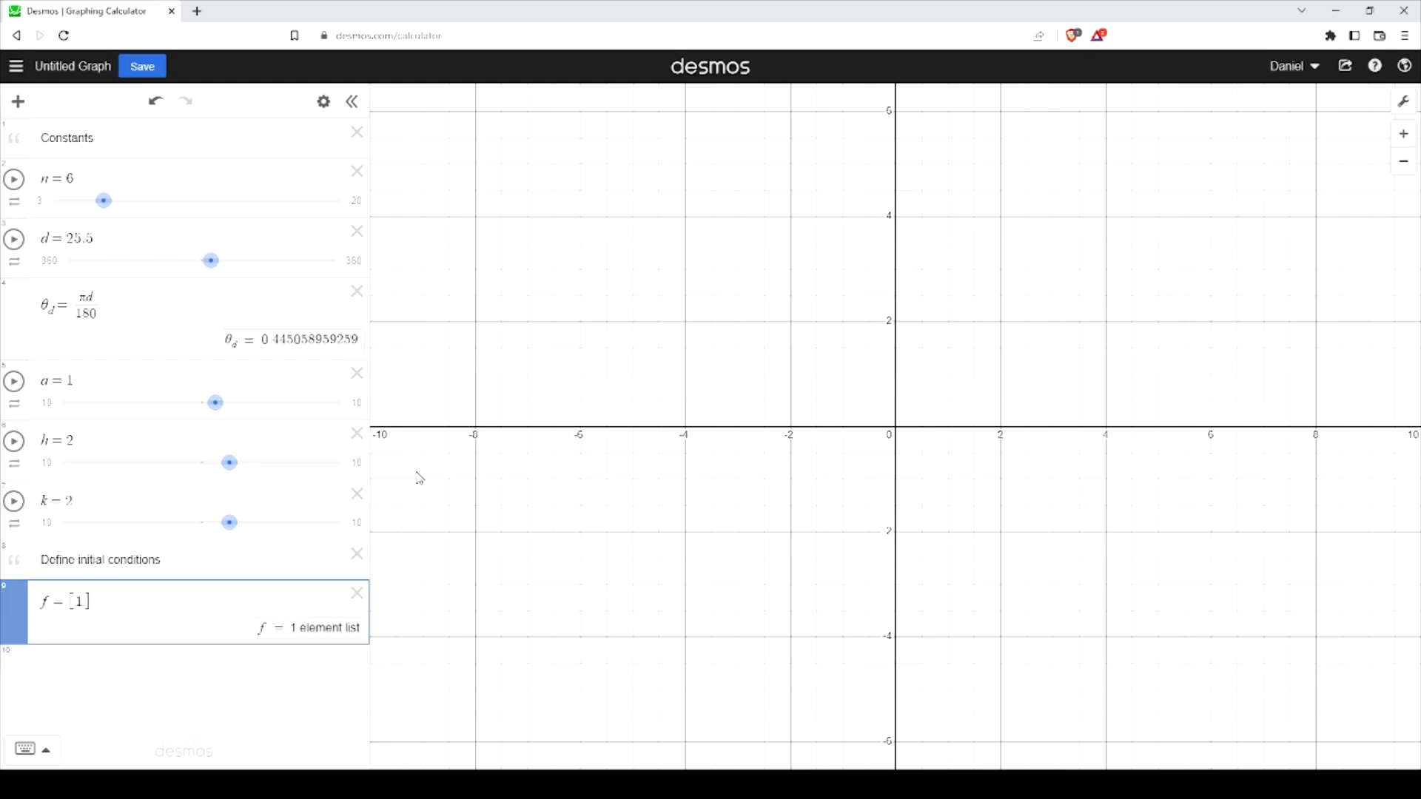
pyautogui.press('BackSpace')
pyautogui.write('acos')
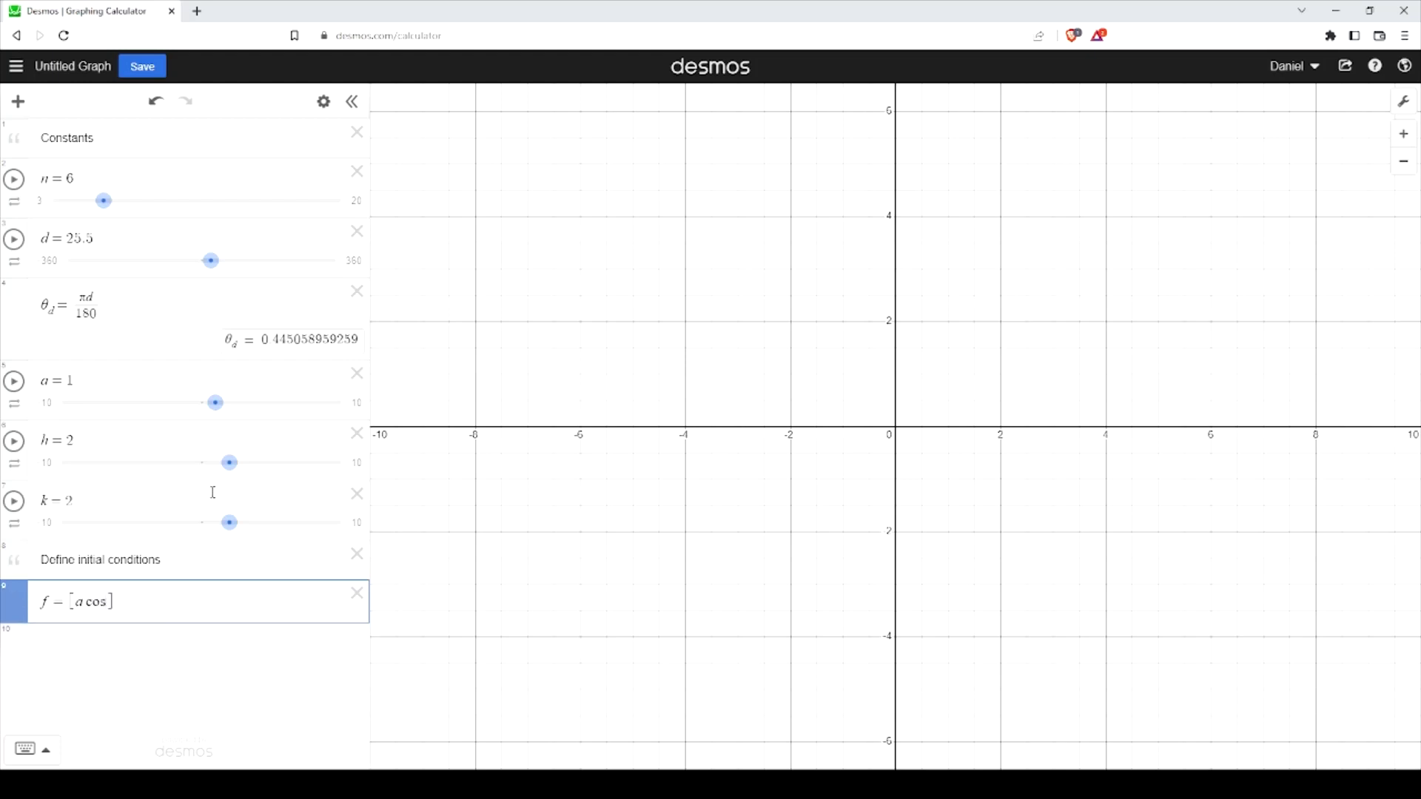
pyautogui.write('(')
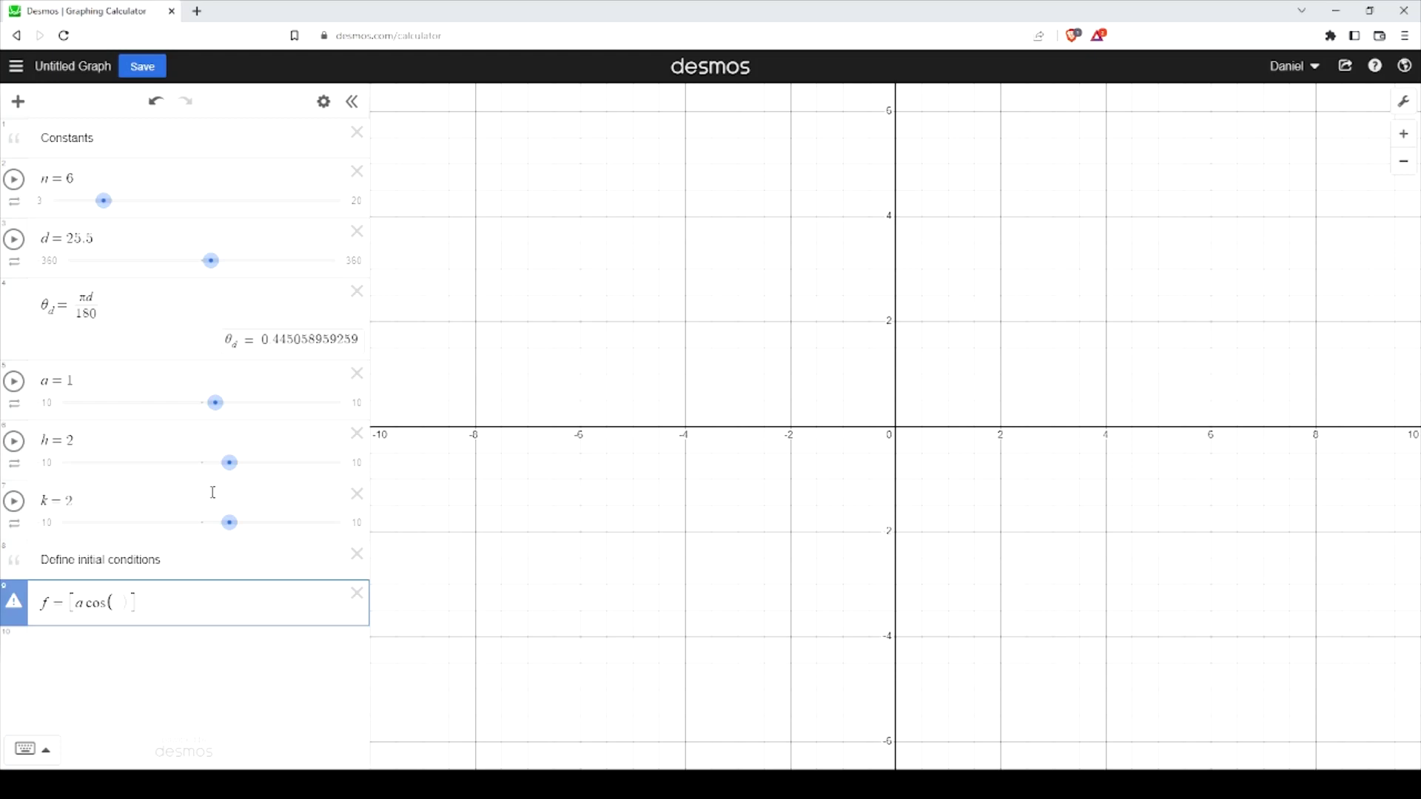
pyautogui.write('theta')
pyautogui.write('_d')
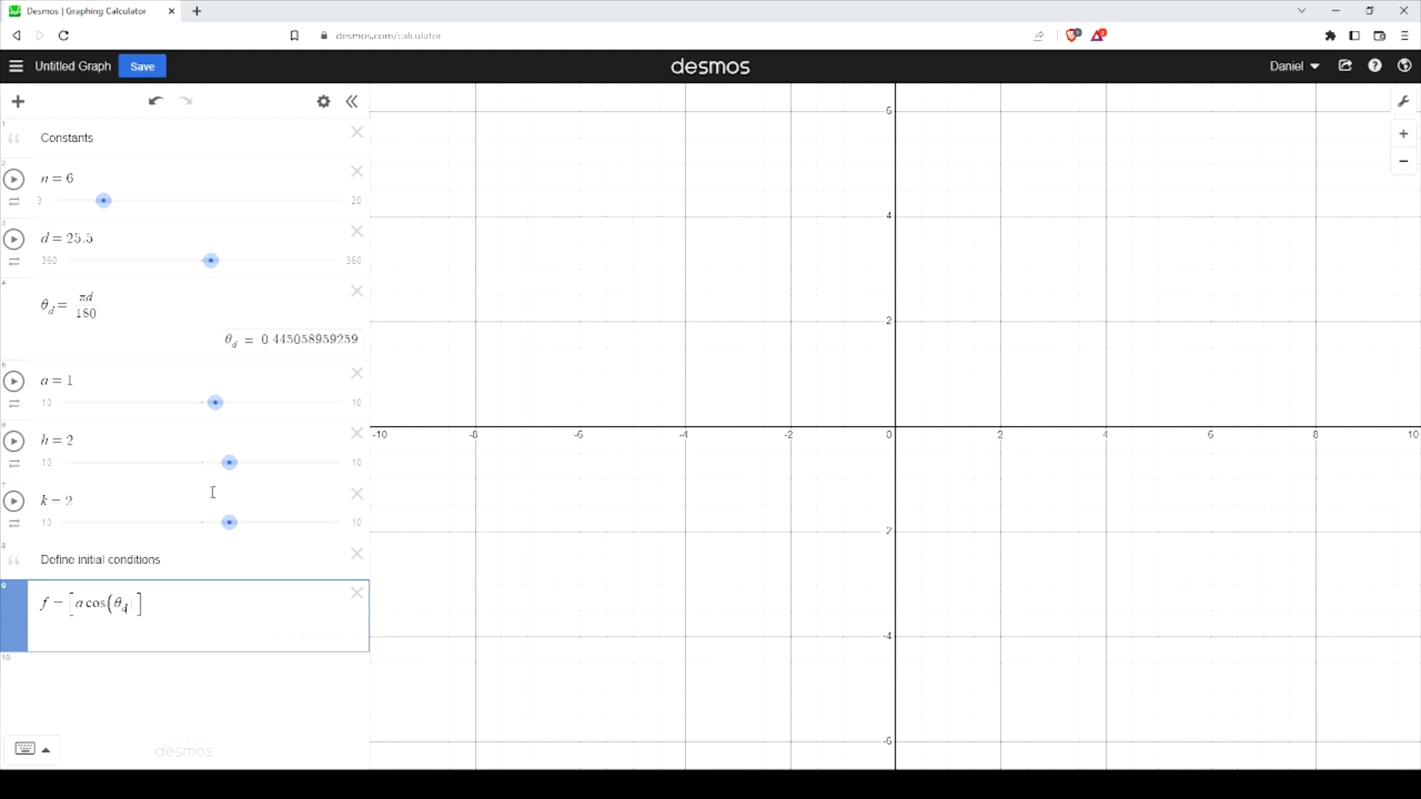
pyautogui.doubleClick(100, 243)
pyautogui.write('3')
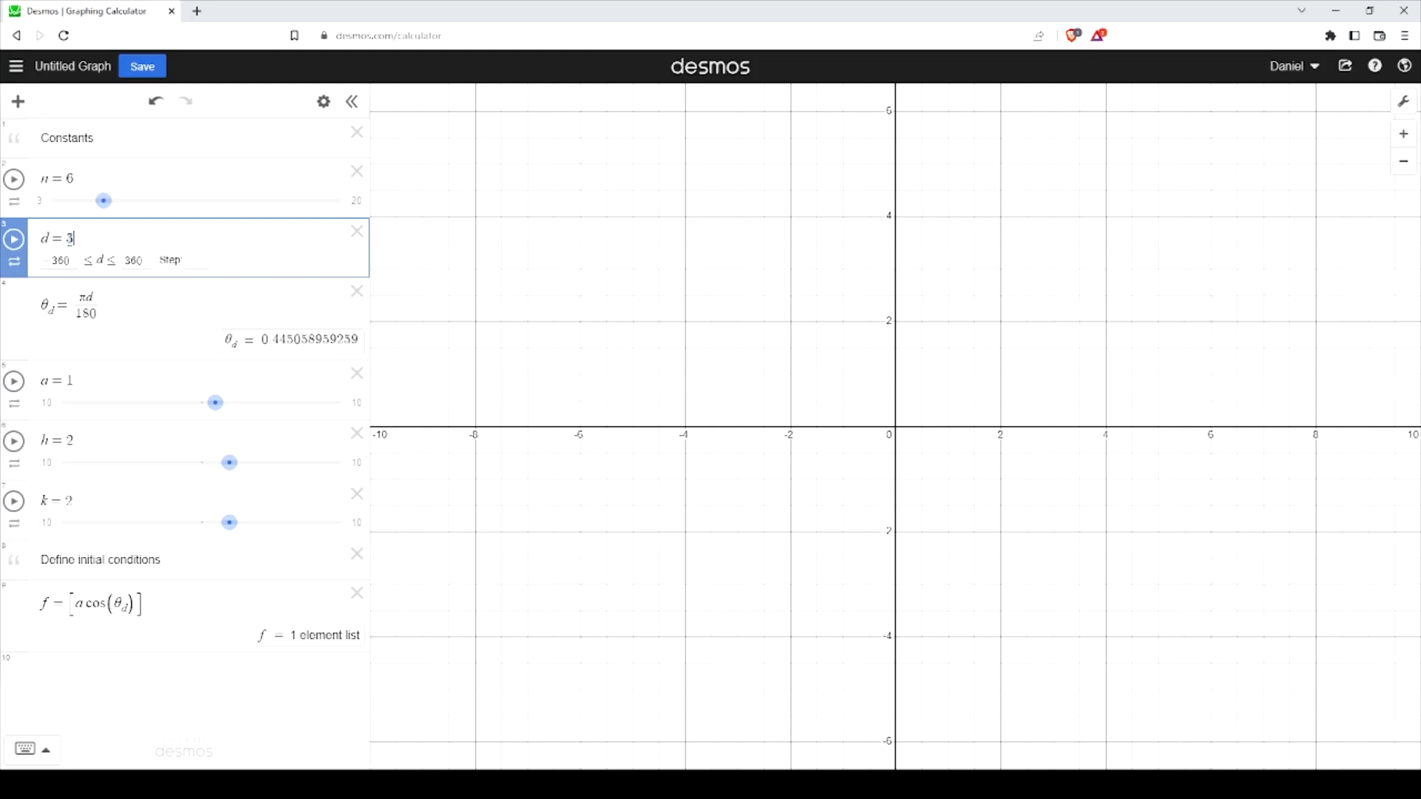
pyautogui.write('0')
pyautogui.moveTo(85, 237); pyautogui.dragTo(62, 237)
pyautogui.click(175, 607)
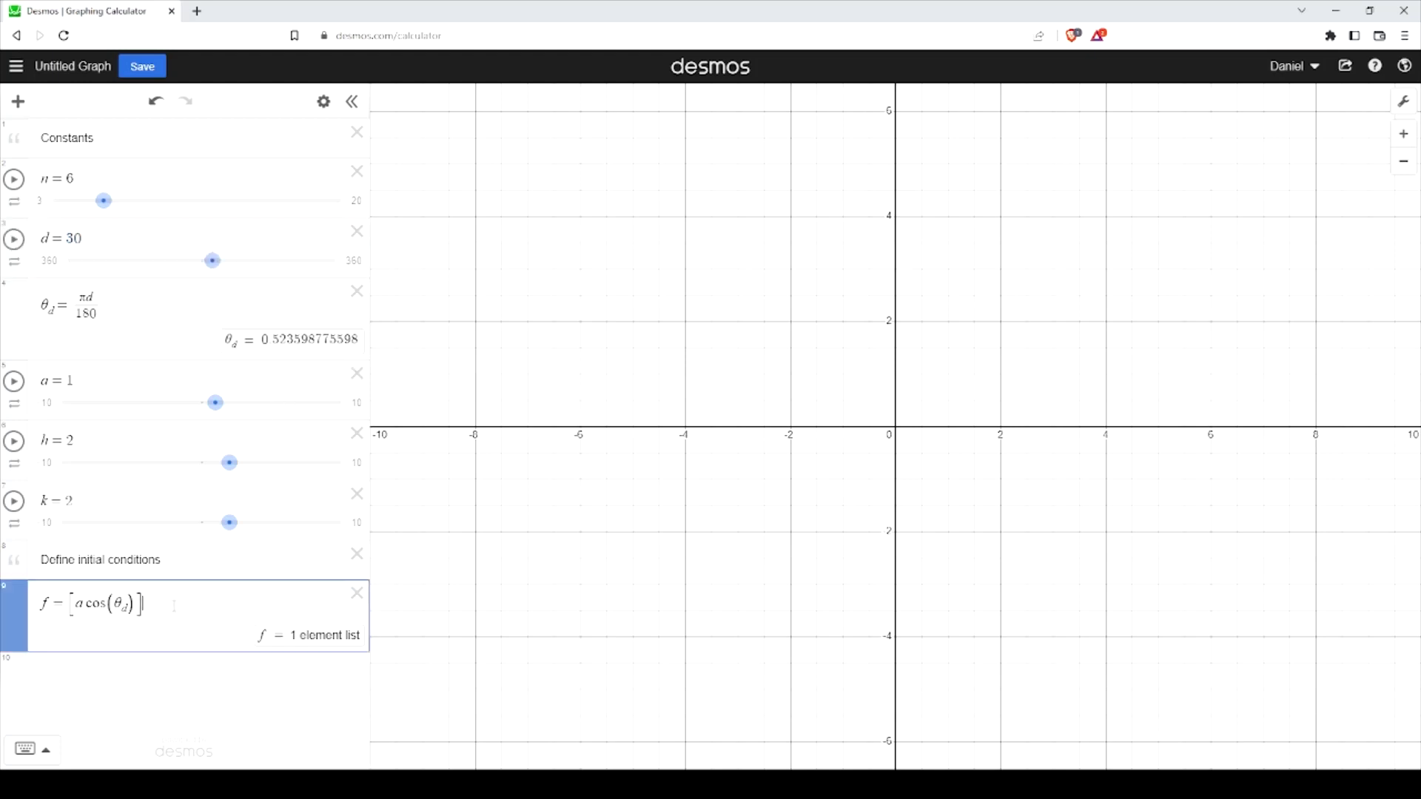
# Define g = [a sin(θ_d)] in a new row below f.
pyautogui.press('Return')
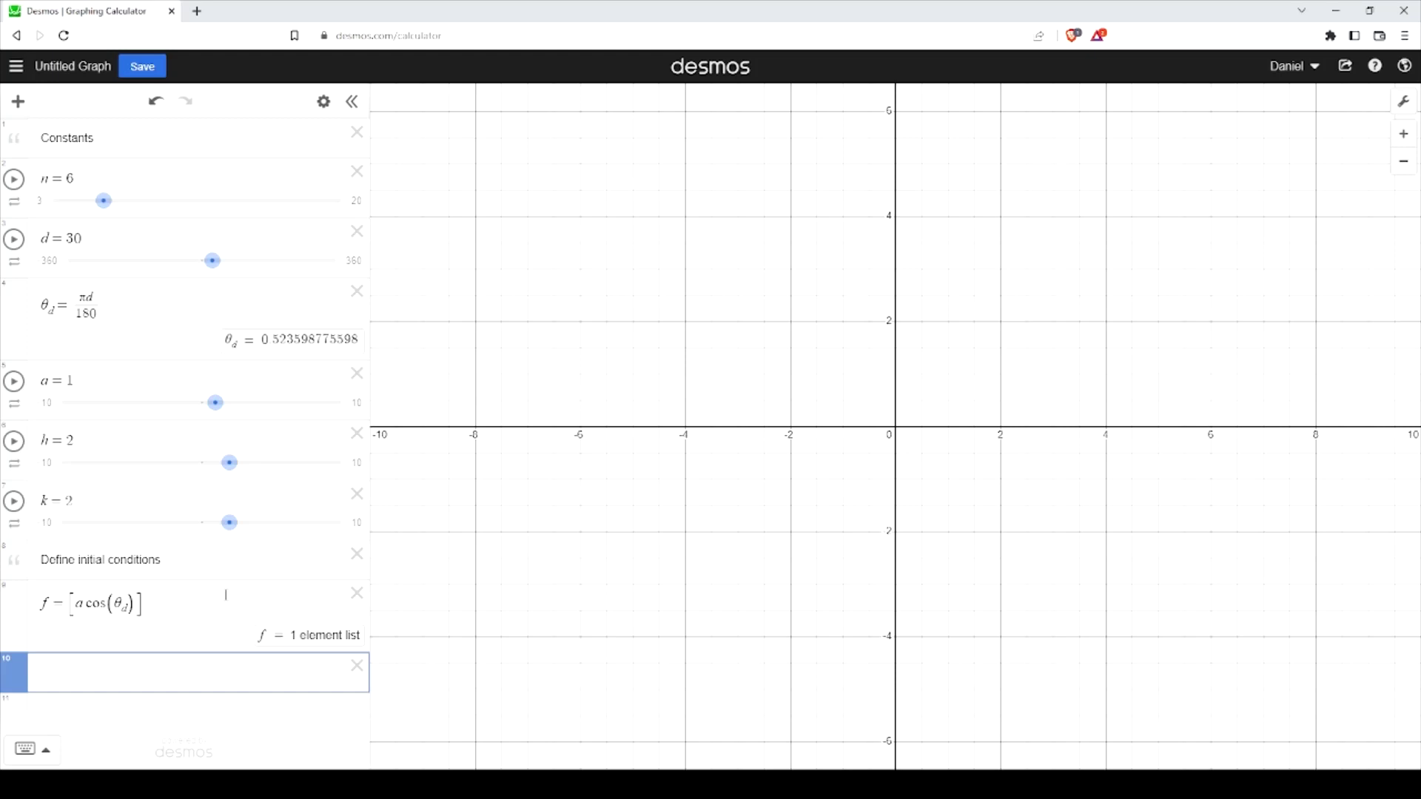
pyautogui.write('g=[')
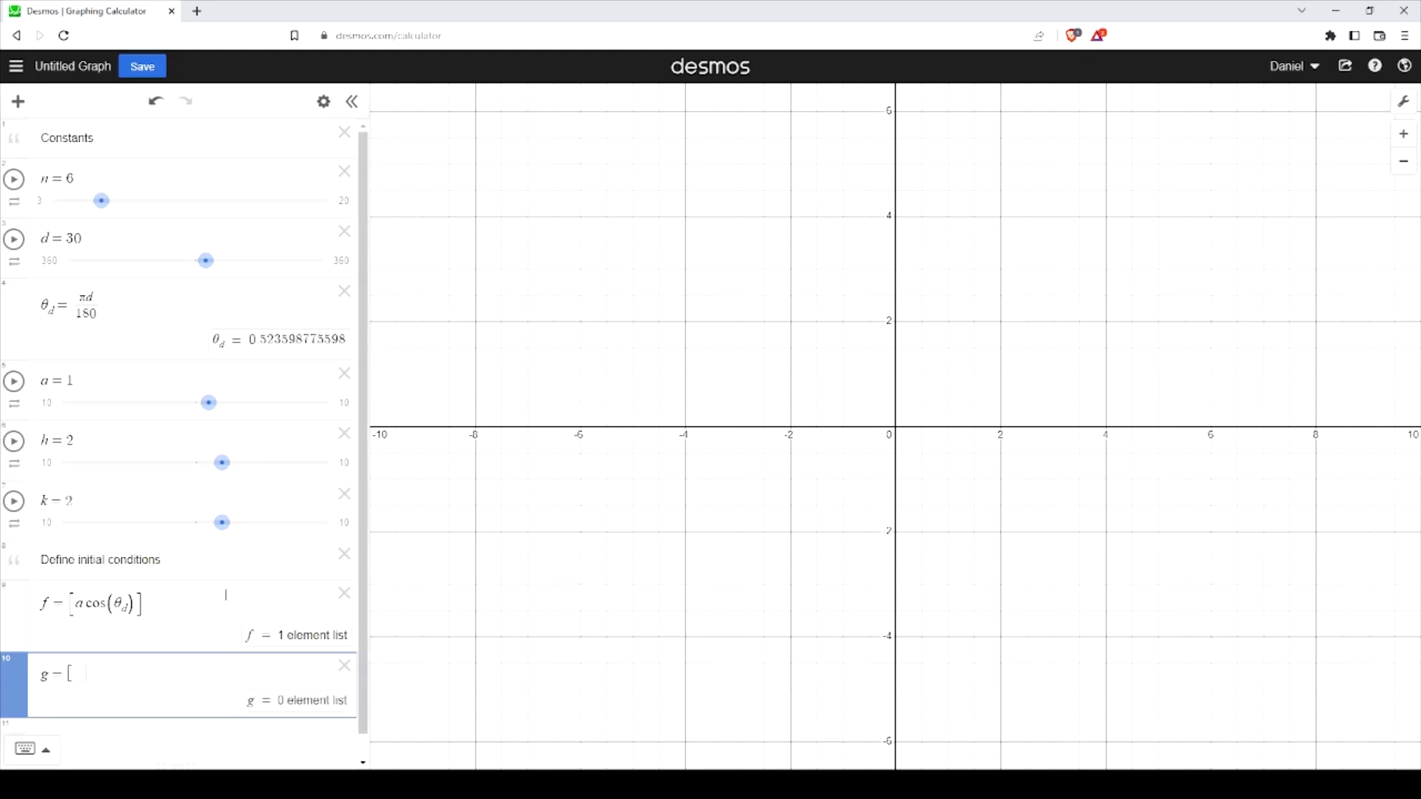
pyautogui.write('acos(')
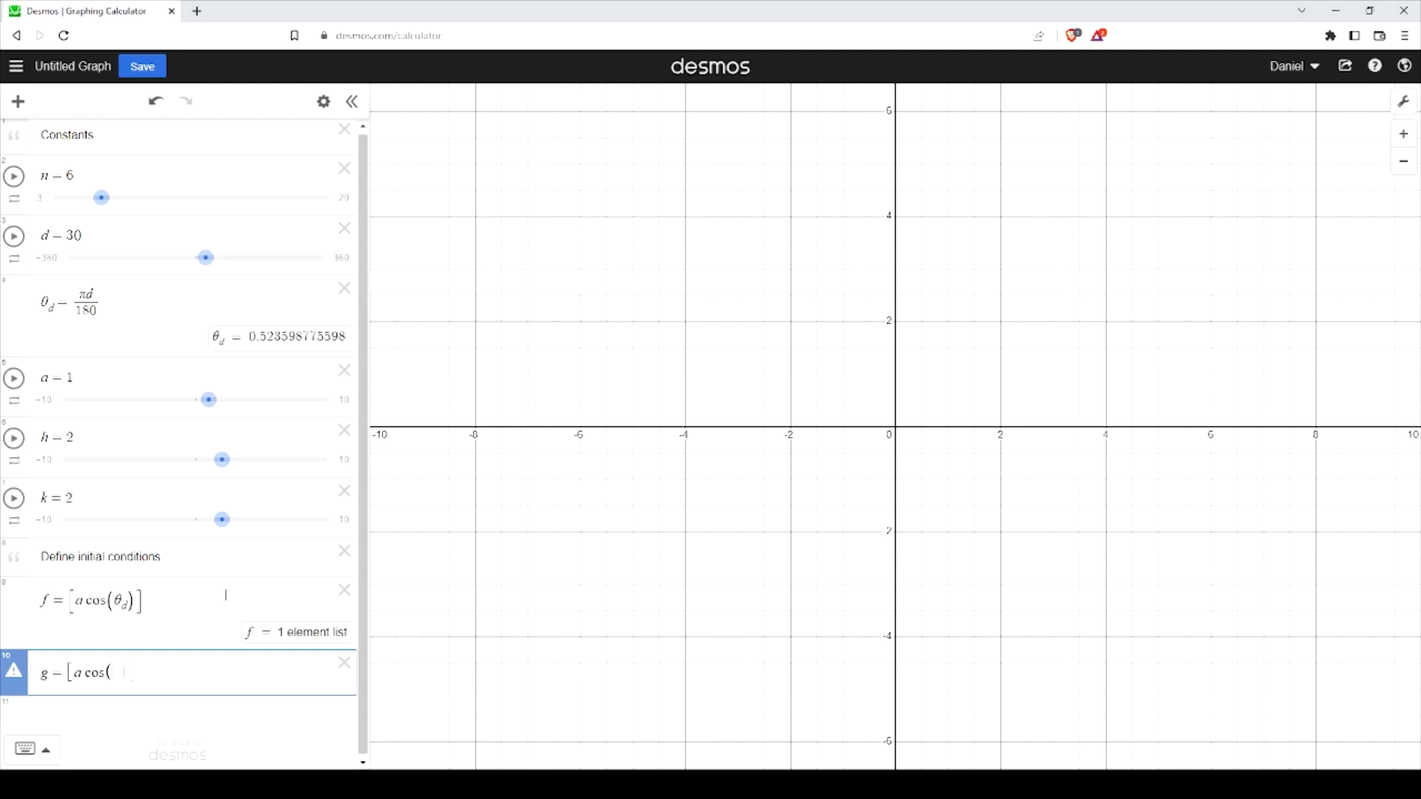
pyautogui.press('BackSpace')
pyautogui.press('BackSpace')
pyautogui.press('BackSpace')
pyautogui.press('BackSpace')
pyautogui.write('sin()')
pyautogui.press('Left')
pyautogui.write('theta')
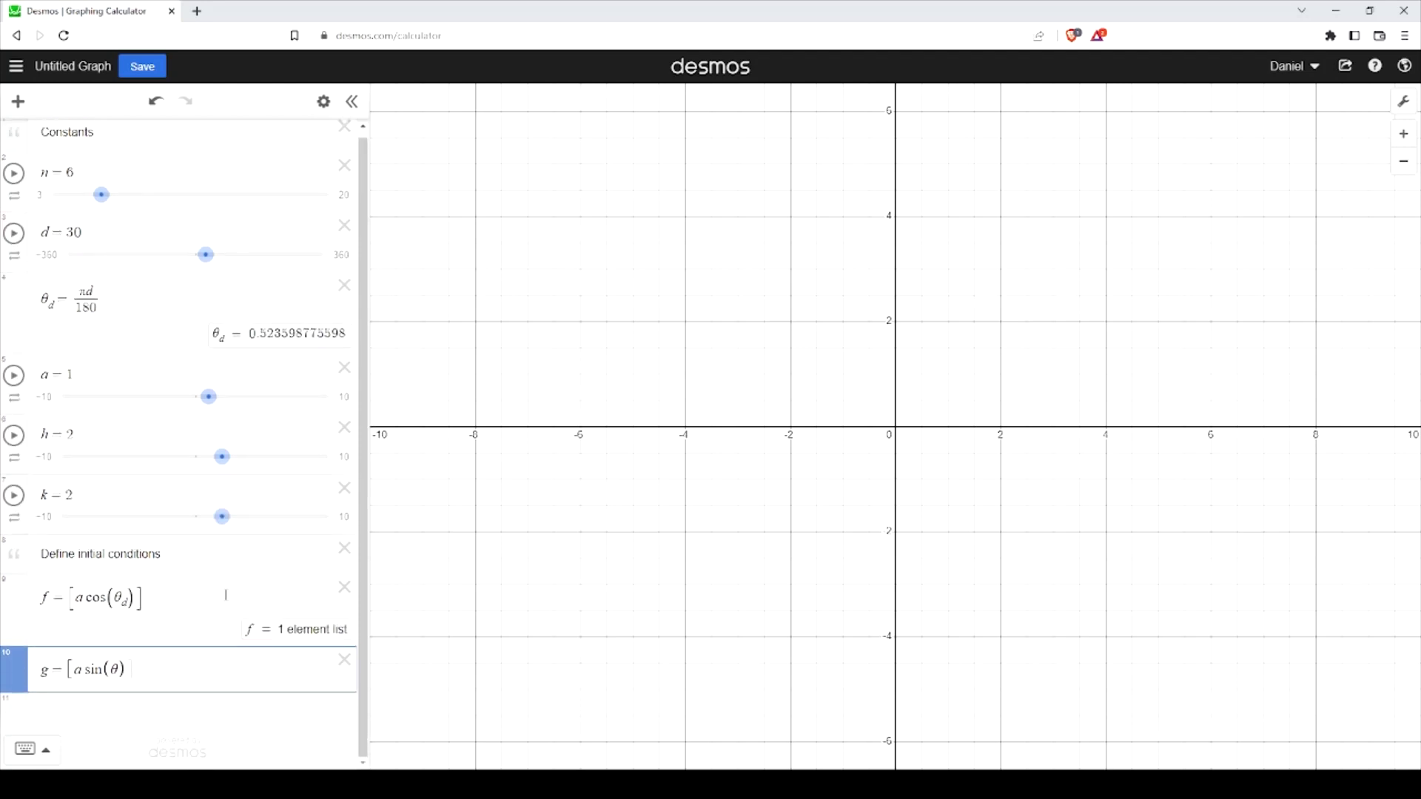
pyautogui.write('_d')
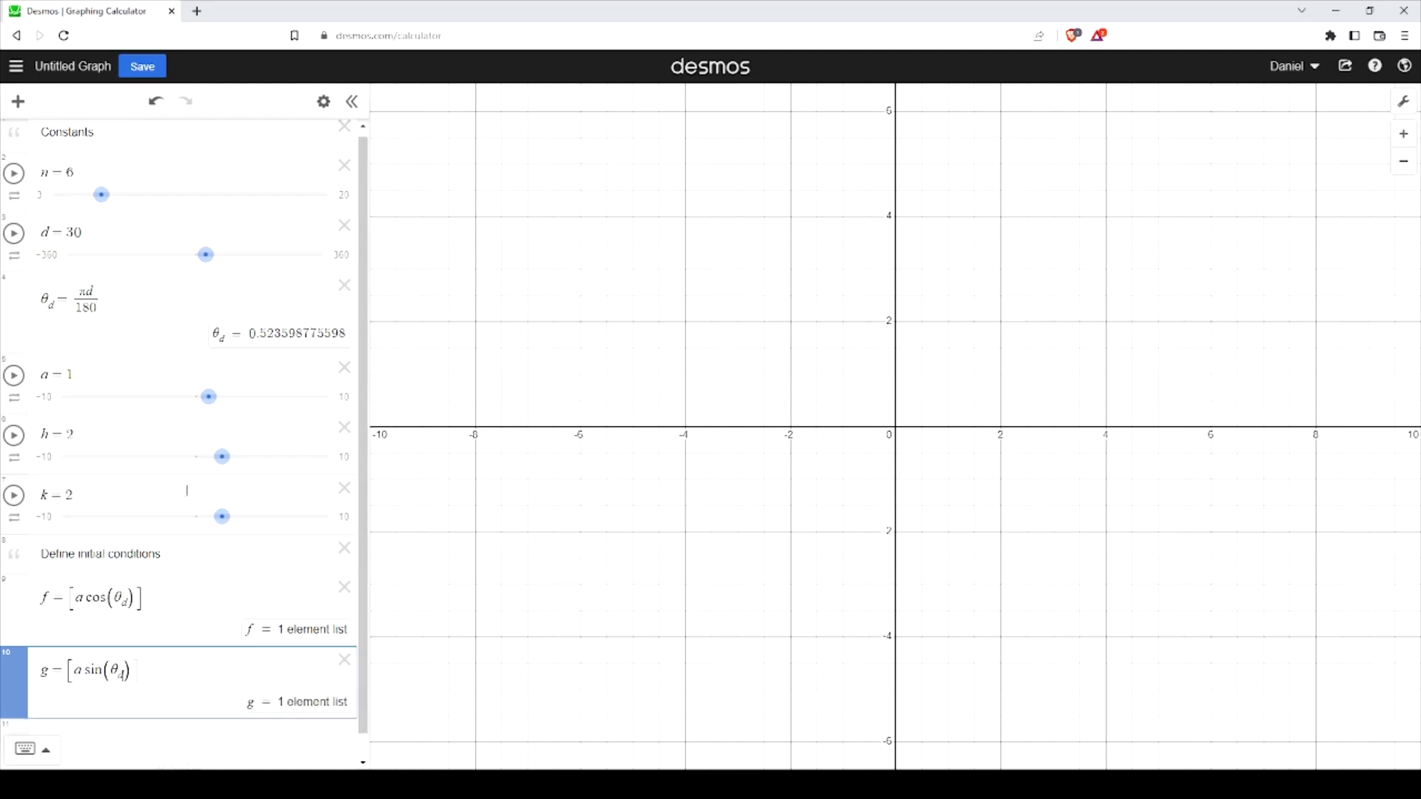
# Append +h inside the brackets of both f and g.
pyautogui.click(140, 601)
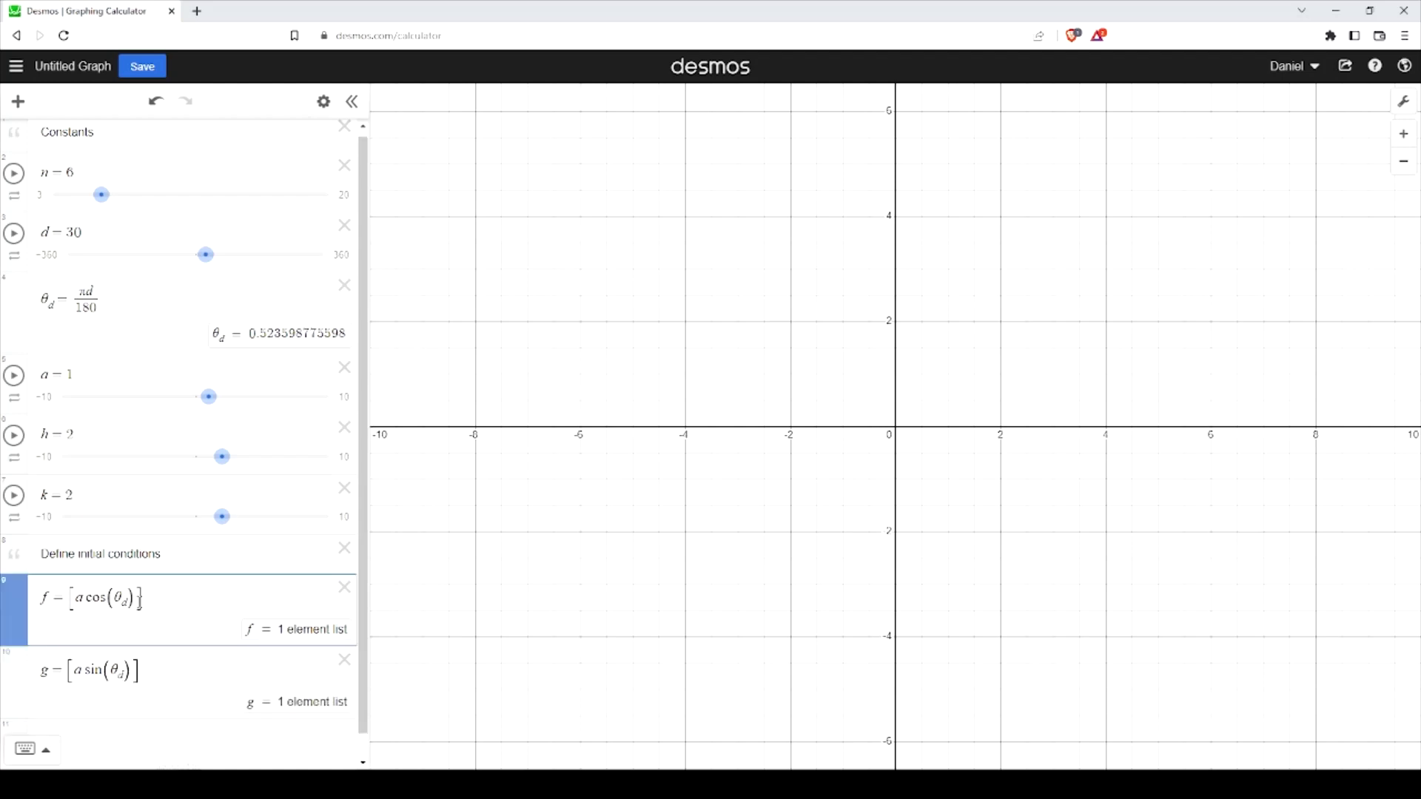
pyautogui.write('+h')
pyautogui.click(140, 677)
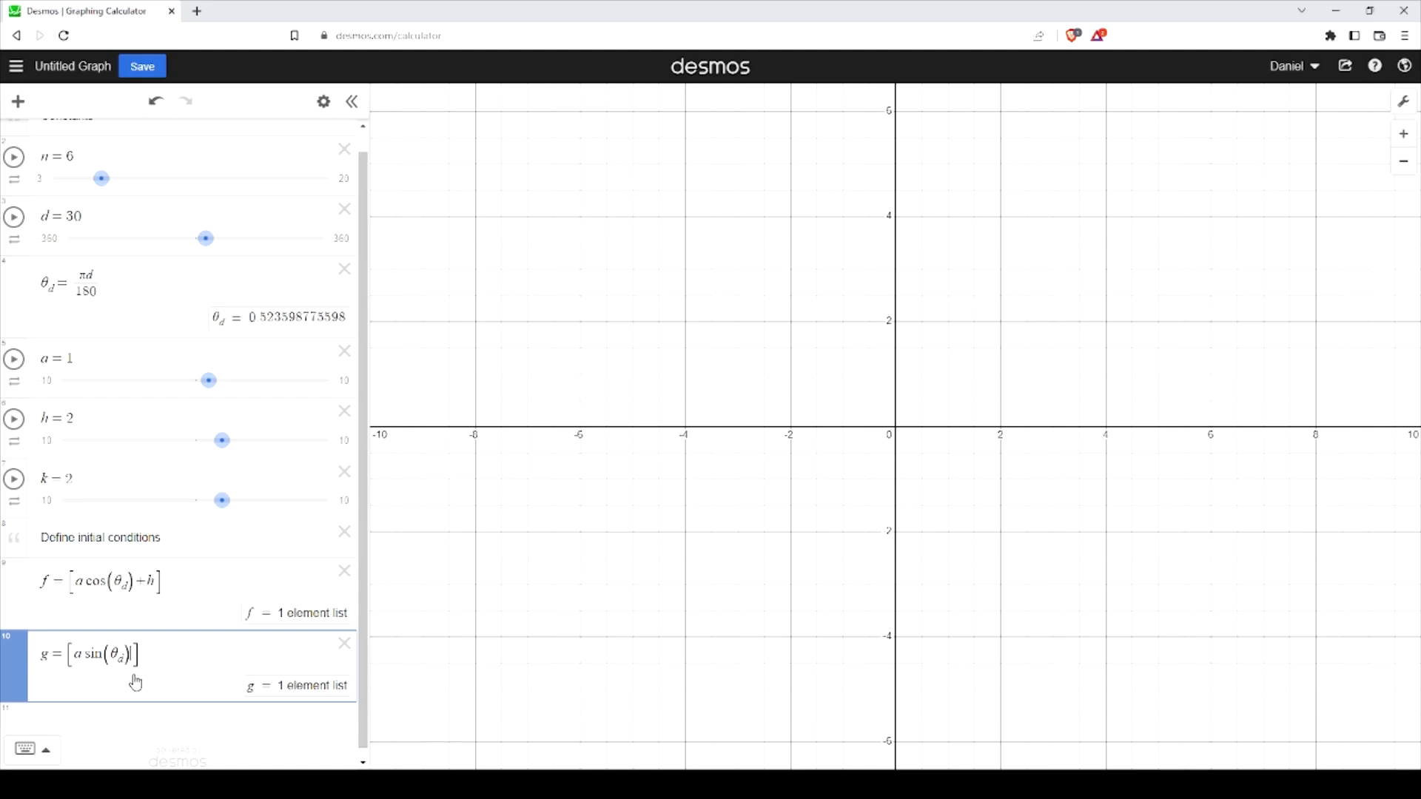
pyautogui.write('+g')
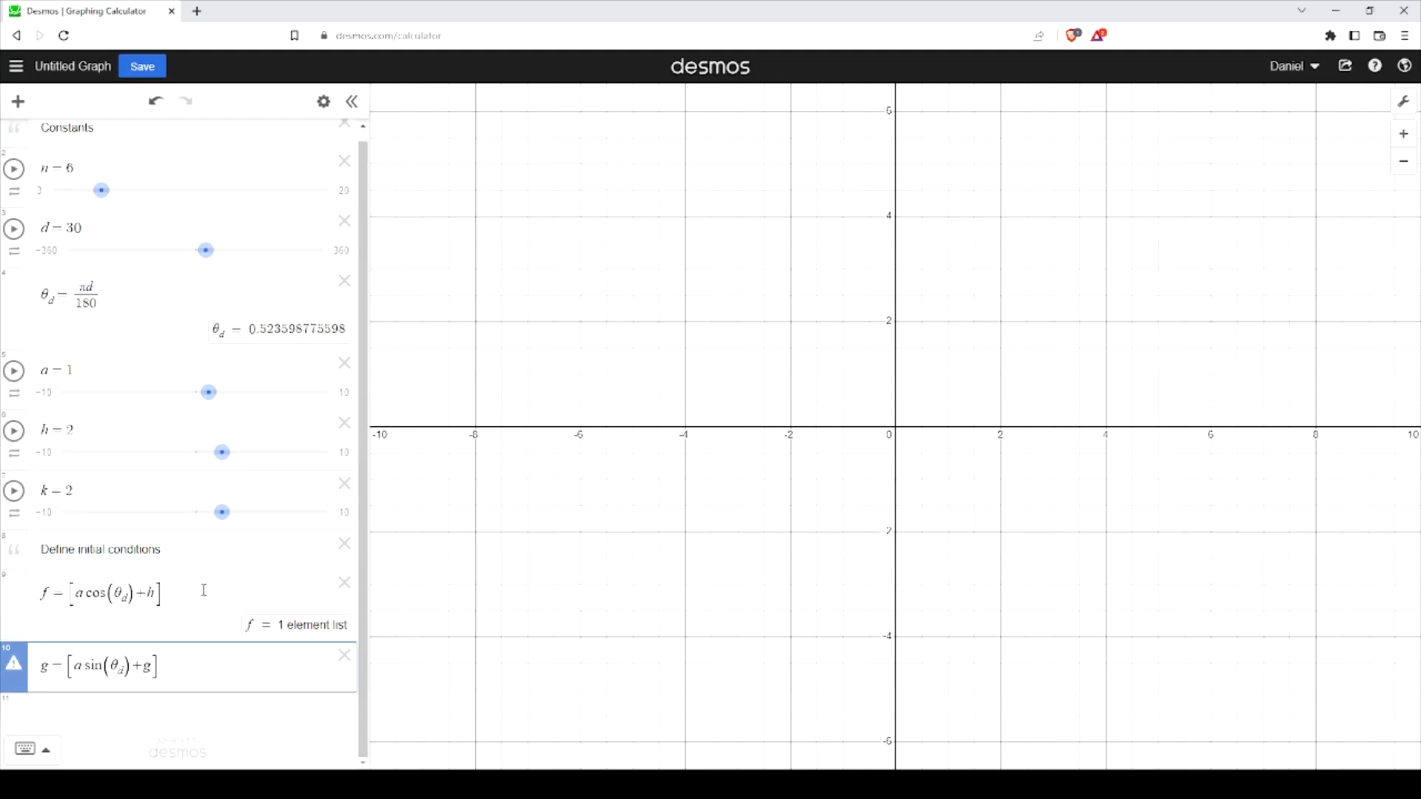
pyautogui.press('BackSpace')
pyautogui.write('h')
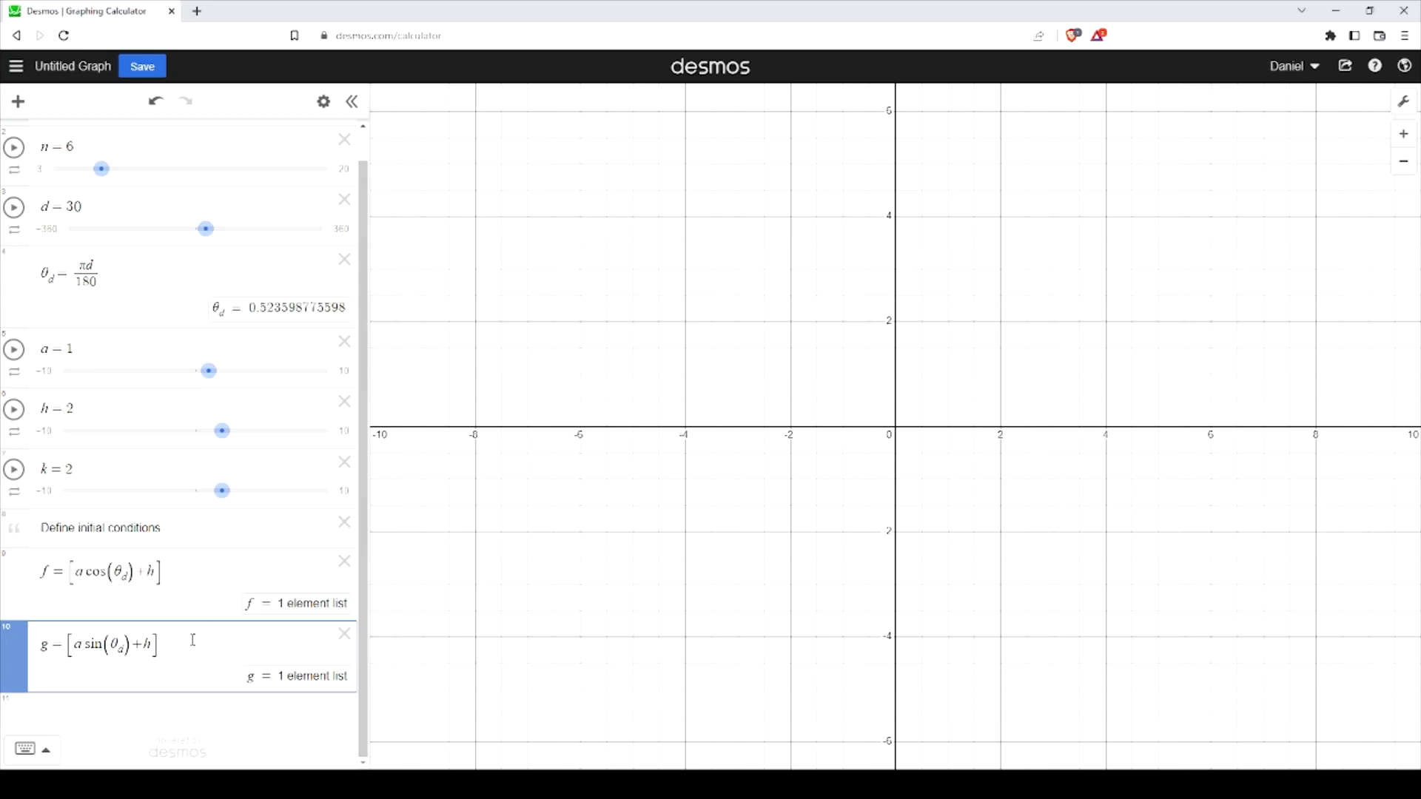
pyautogui.press('Return')
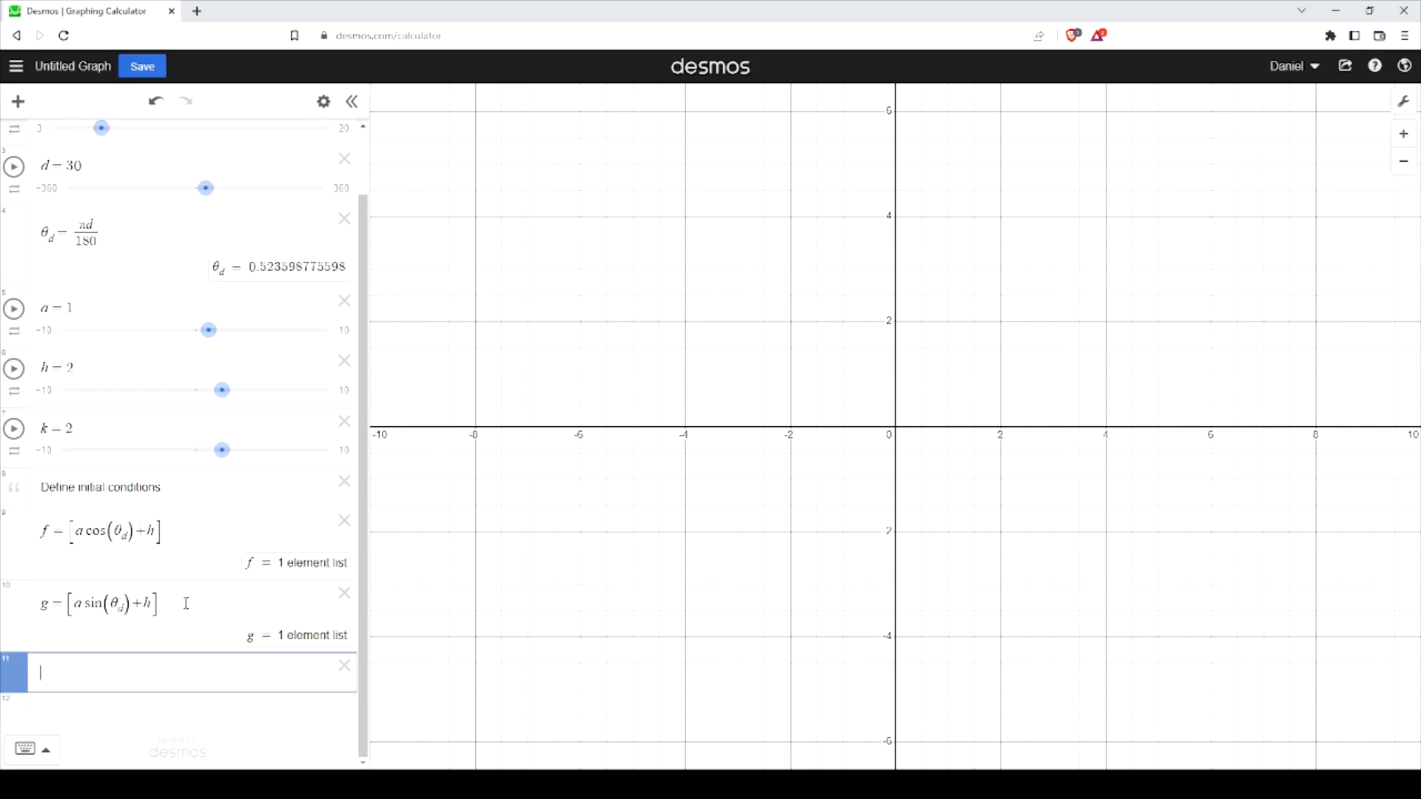
# Define l = length(f) and m = length(g) in the rows below g.
pyautogui.moveTo(164, 531); pyautogui.dragTo(20, 536)
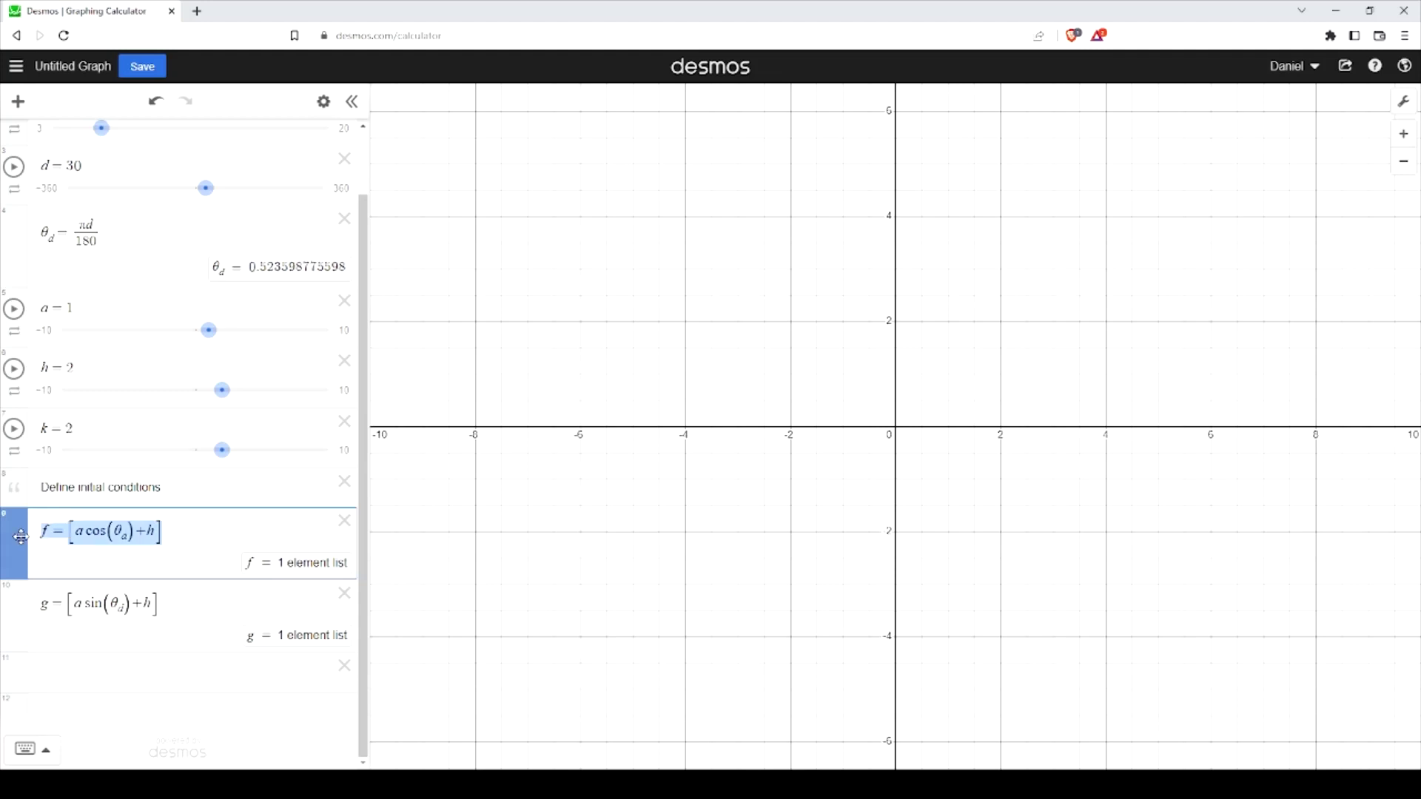
pyautogui.moveTo(197, 603); pyautogui.dragTo(3, 585)
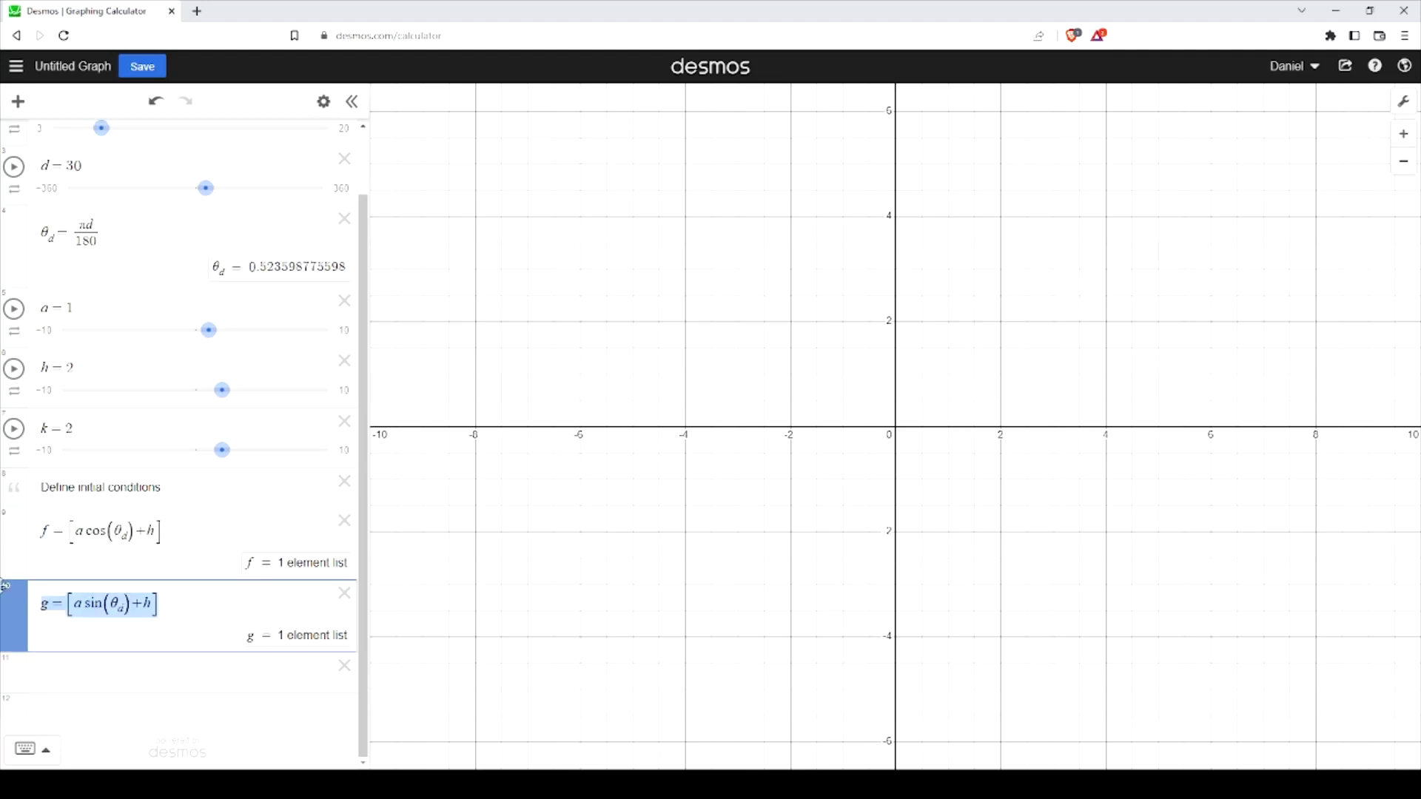
pyautogui.click(177, 599)
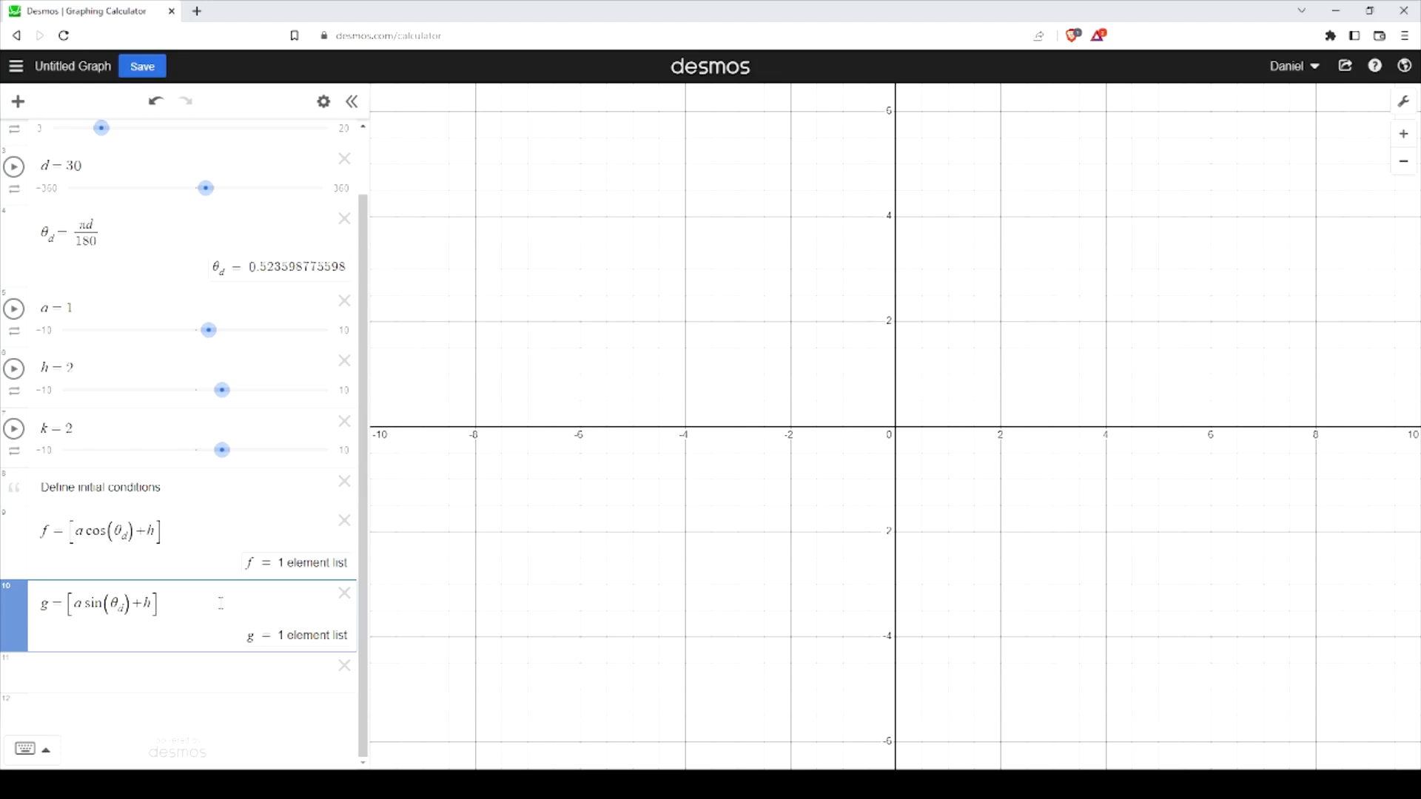
pyautogui.press('Return')
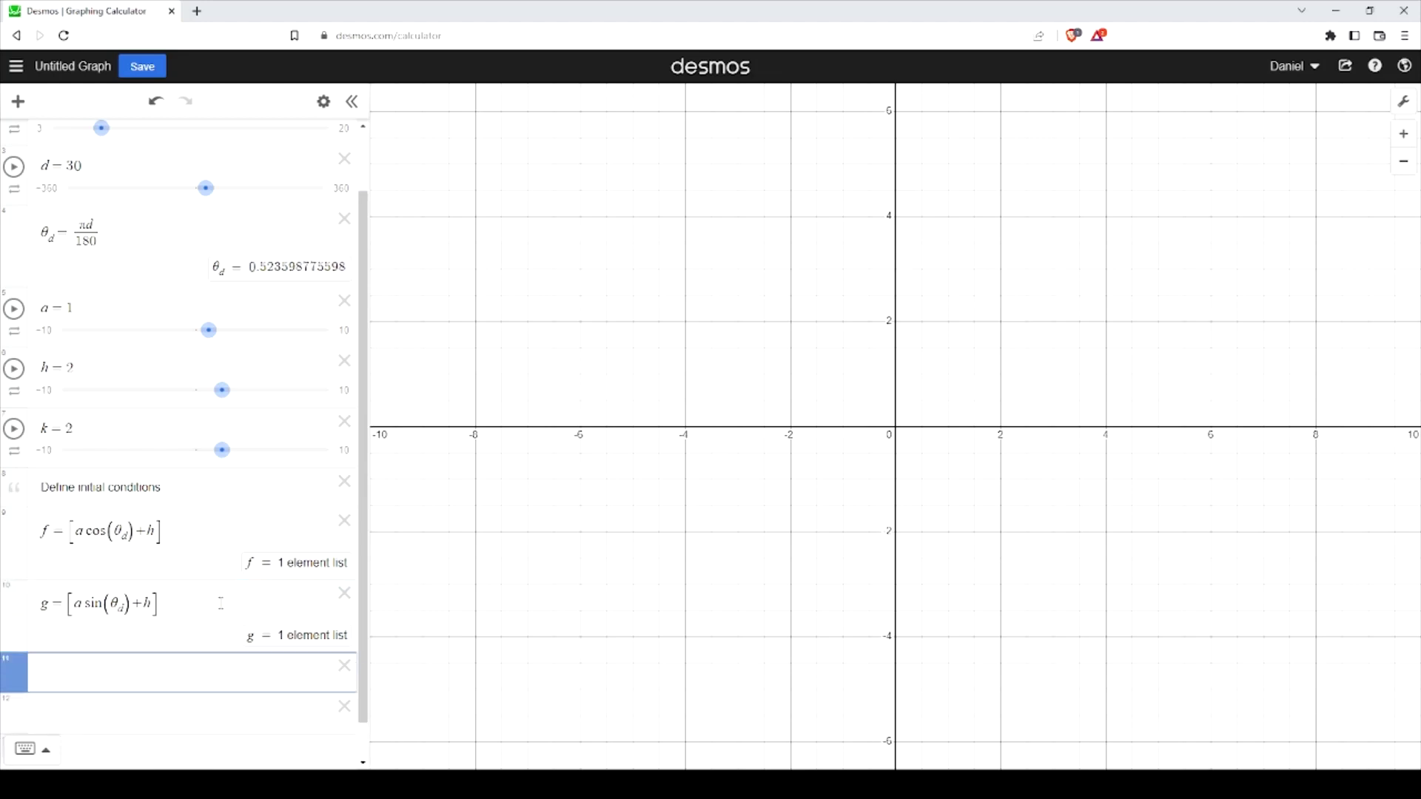
pyautogui.write('n =')
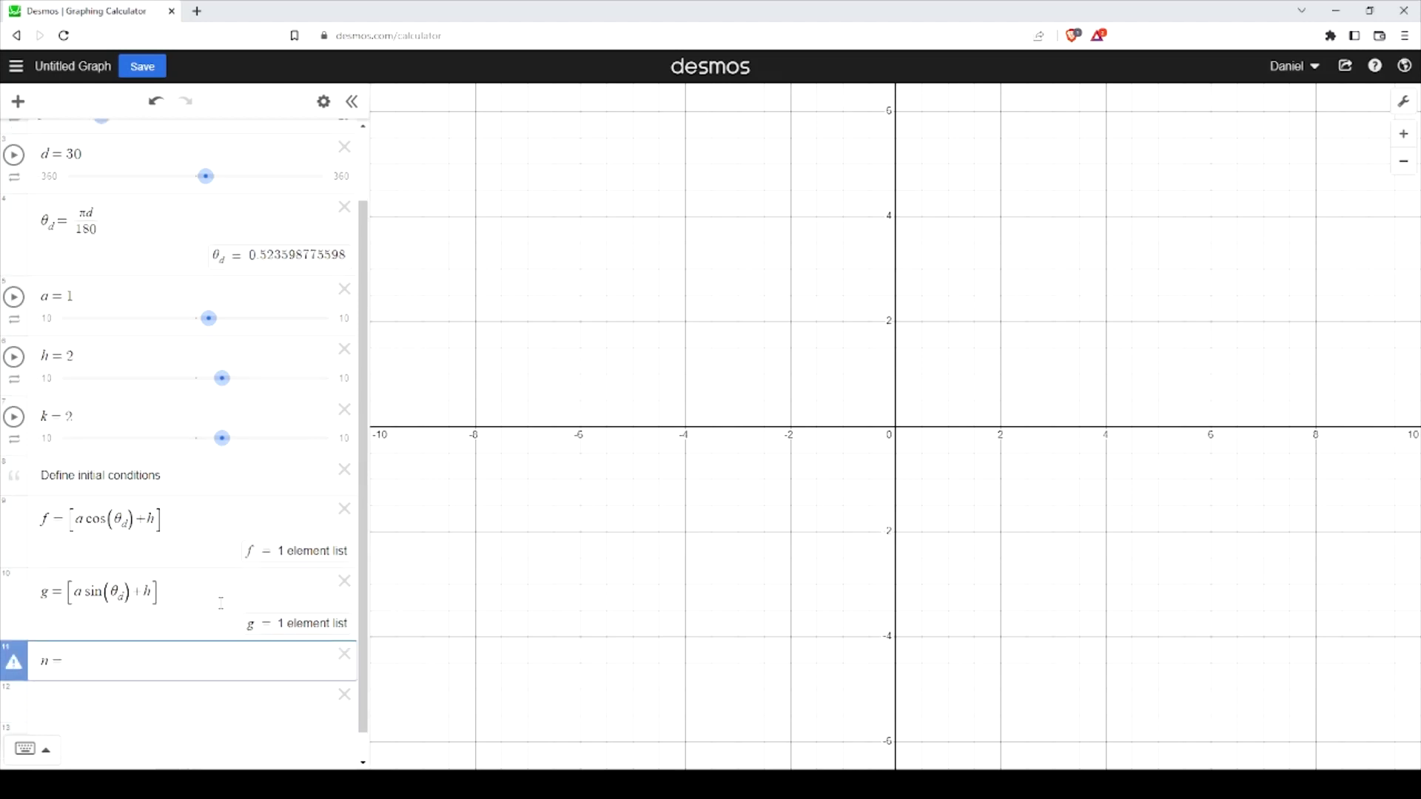
pyautogui.moveTo(66, 664); pyautogui.dragTo(37, 662)
pyautogui.press('BackSpace')
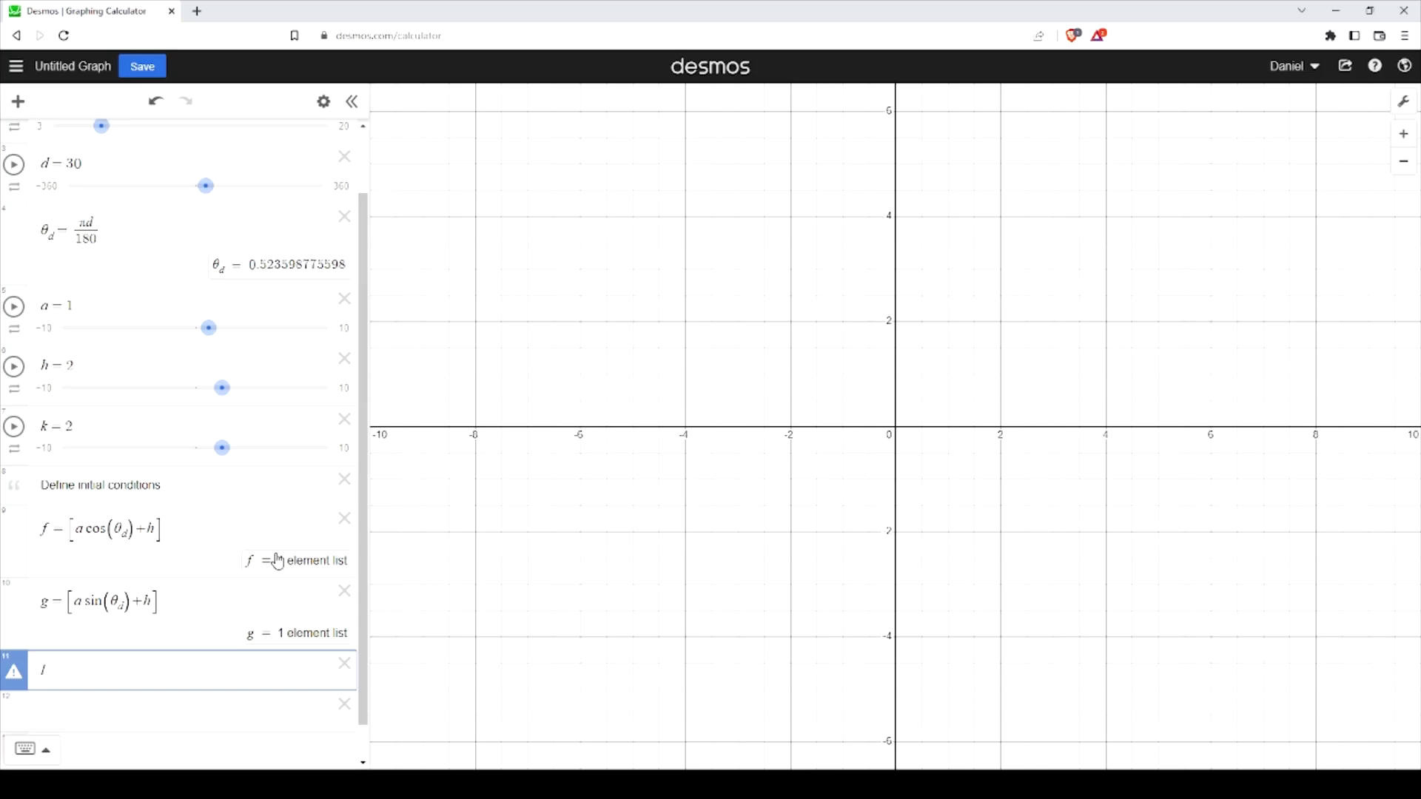
pyautogui.scroll(2, 158, 224)
pyautogui.write('l ')
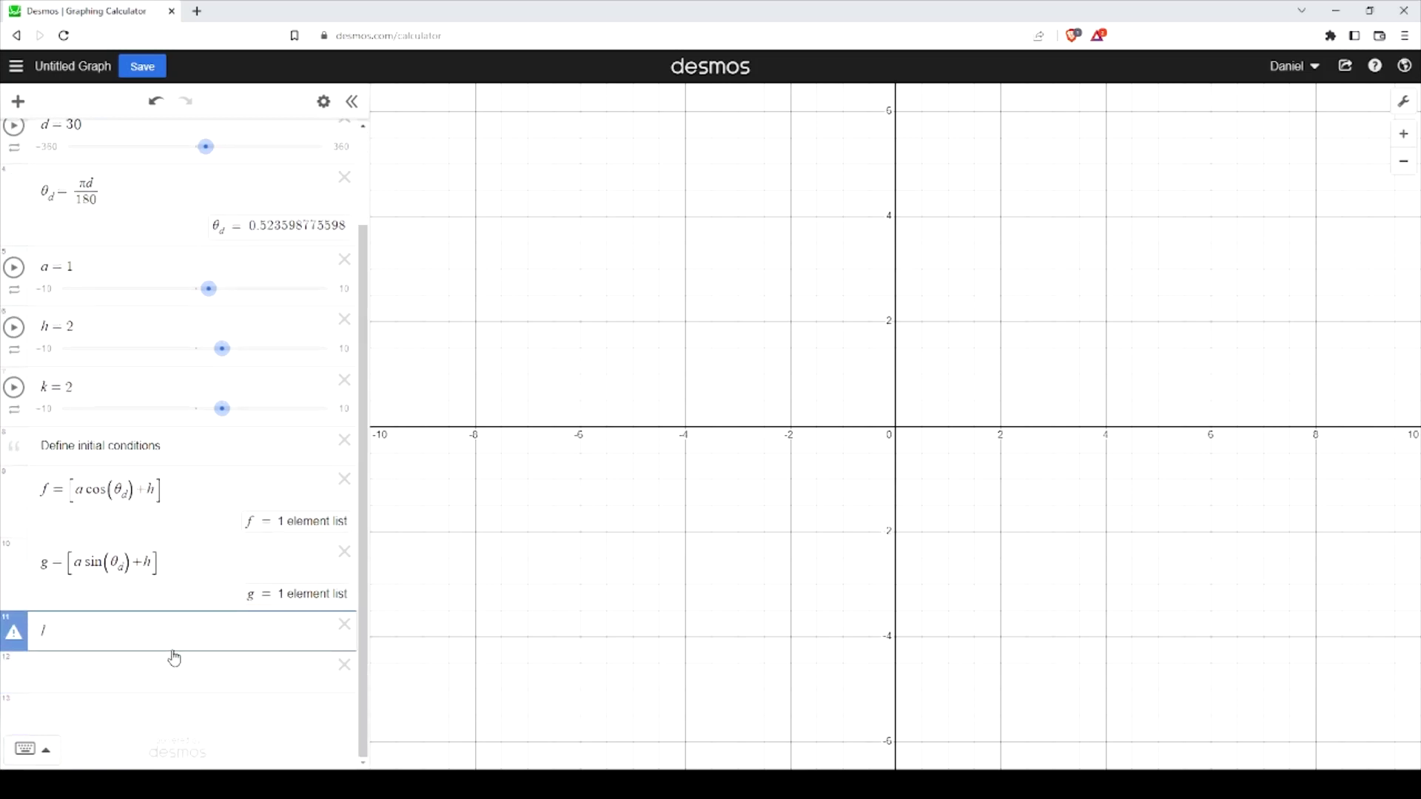
pyautogui.write('= length(f)')
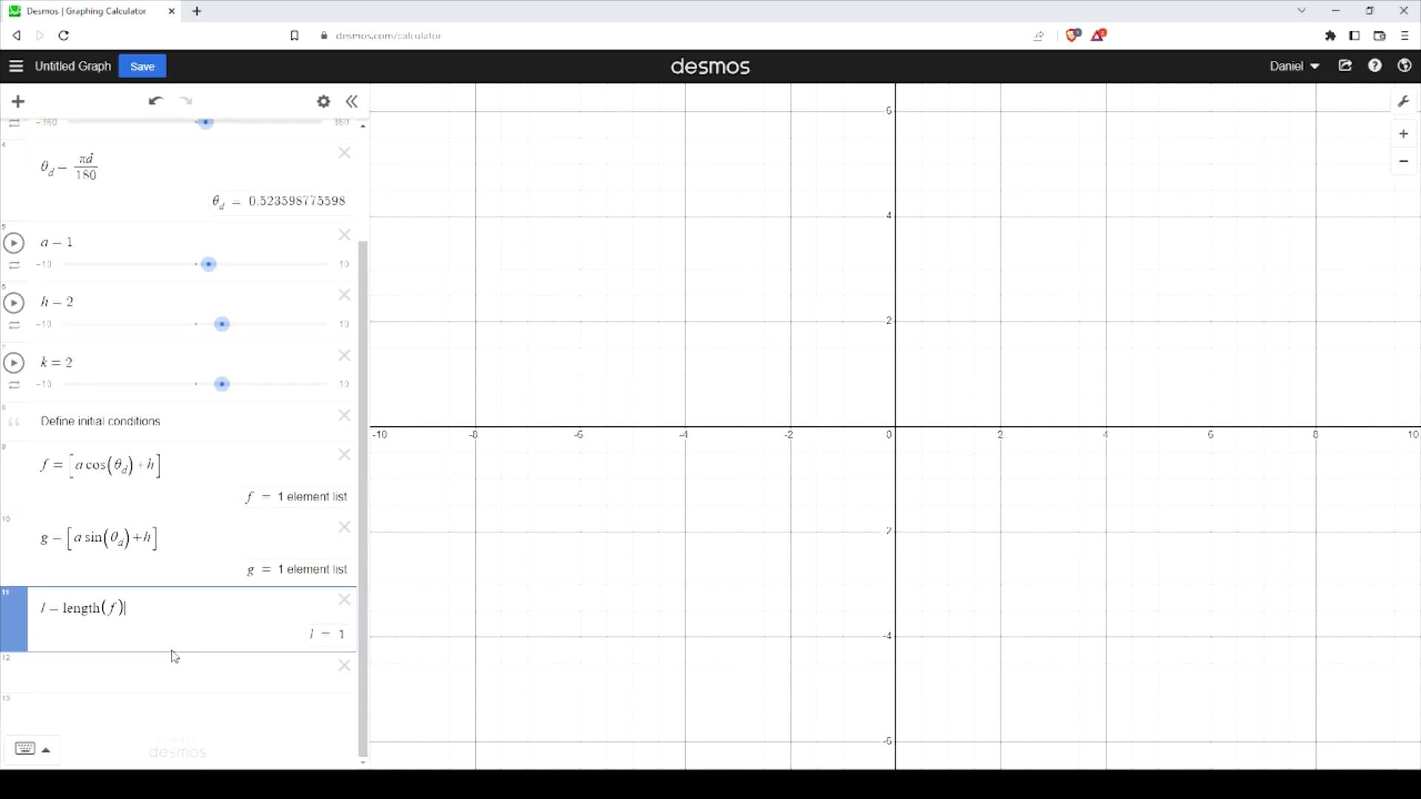
pyautogui.click(144, 668)
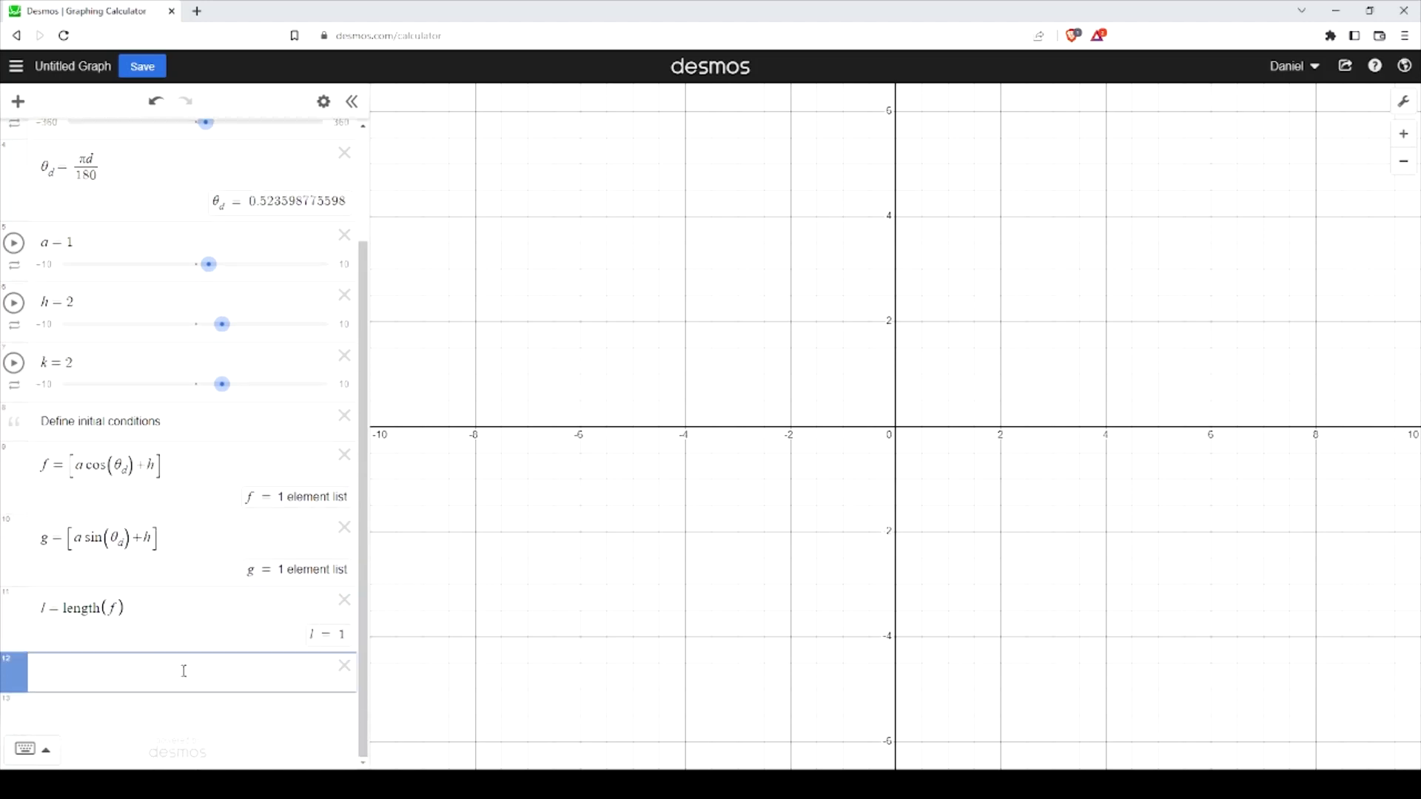
pyautogui.write('m = length(g)')
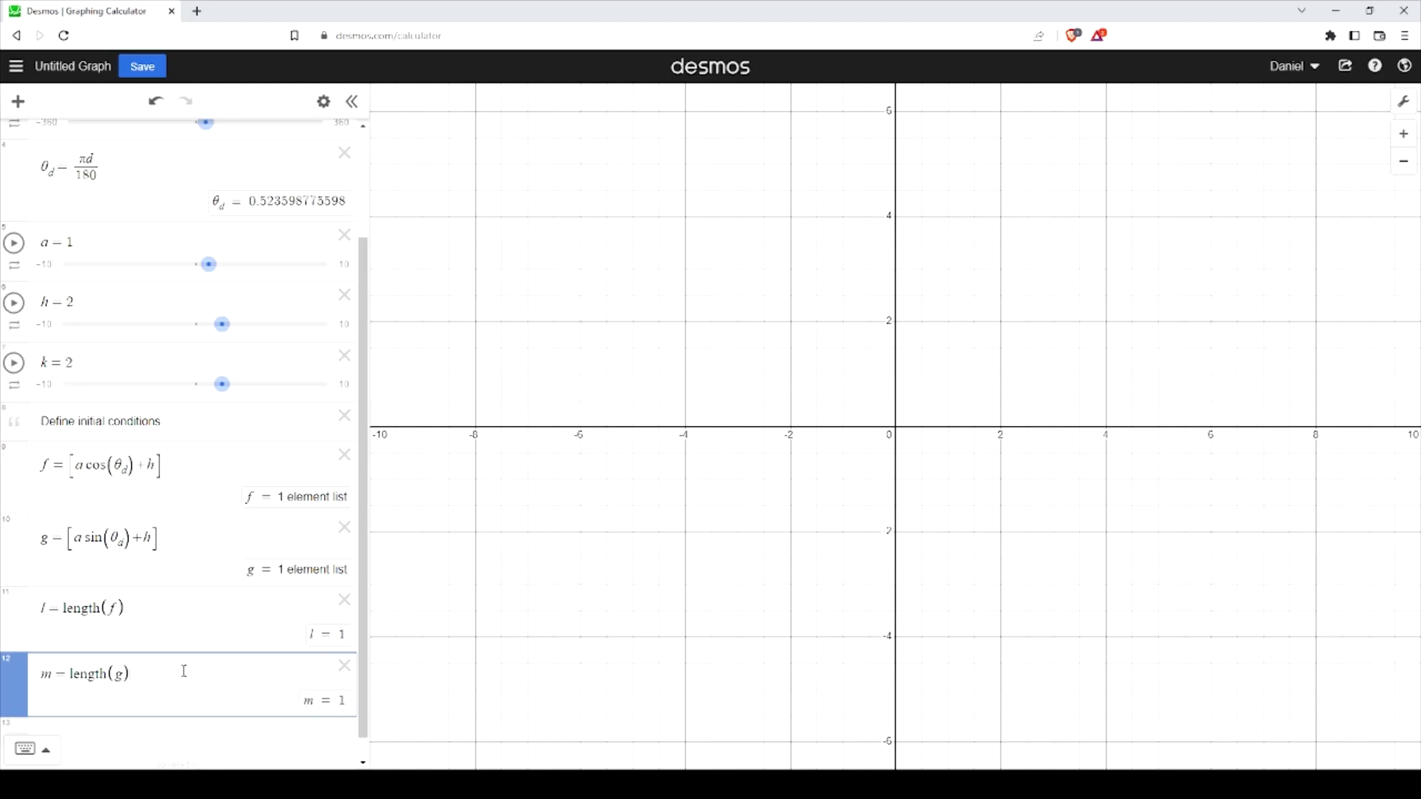
pyautogui.scroll(-1, 185, 671)
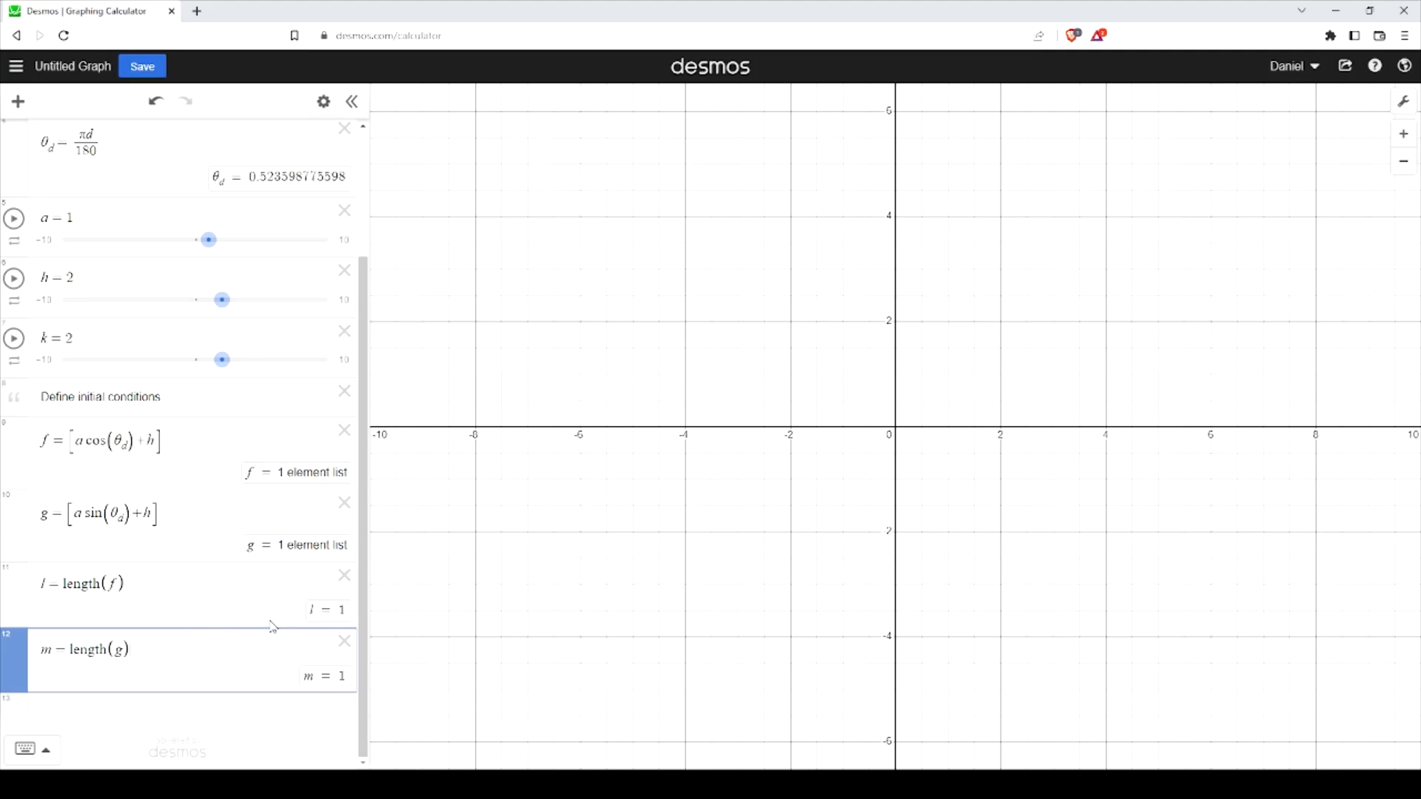
# Add a 'Build lists' note and begin F = f → join(f, beneath it.
pyautogui.press('Return')
pyautogui.write('"Build')
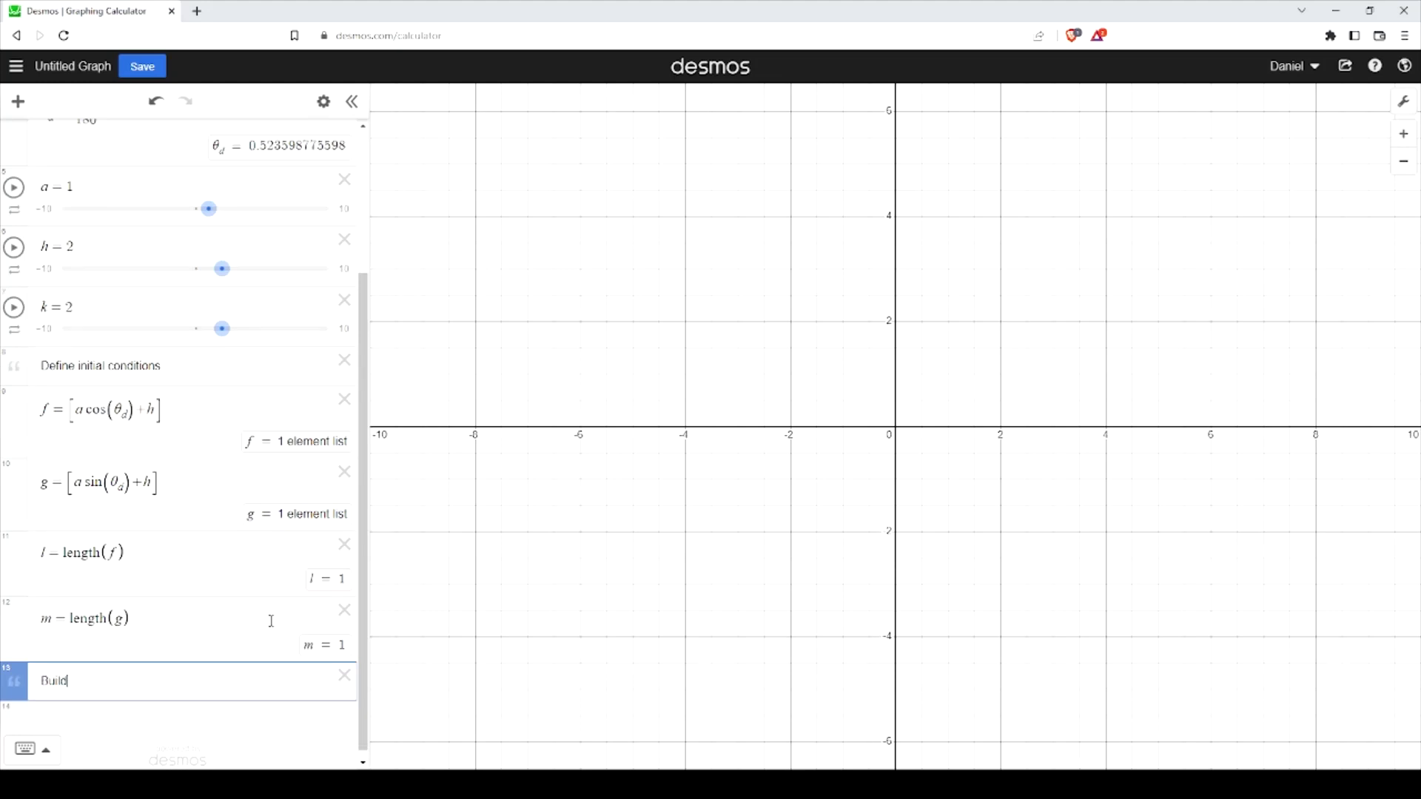
pyautogui.write('lists')
pyautogui.press('Return')
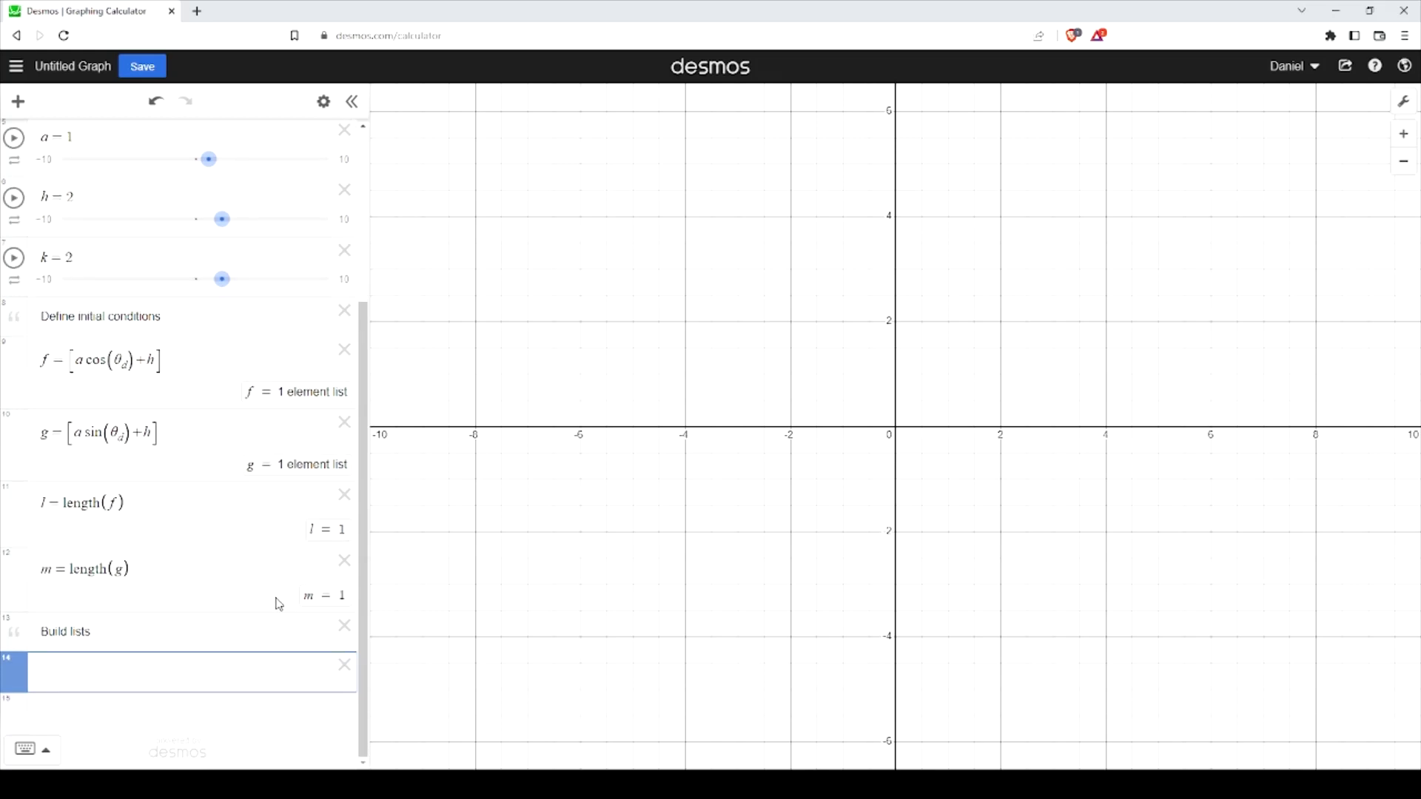
pyautogui.write('F=')
pyautogui.write('f=')
pyautogui.write('join(f,')
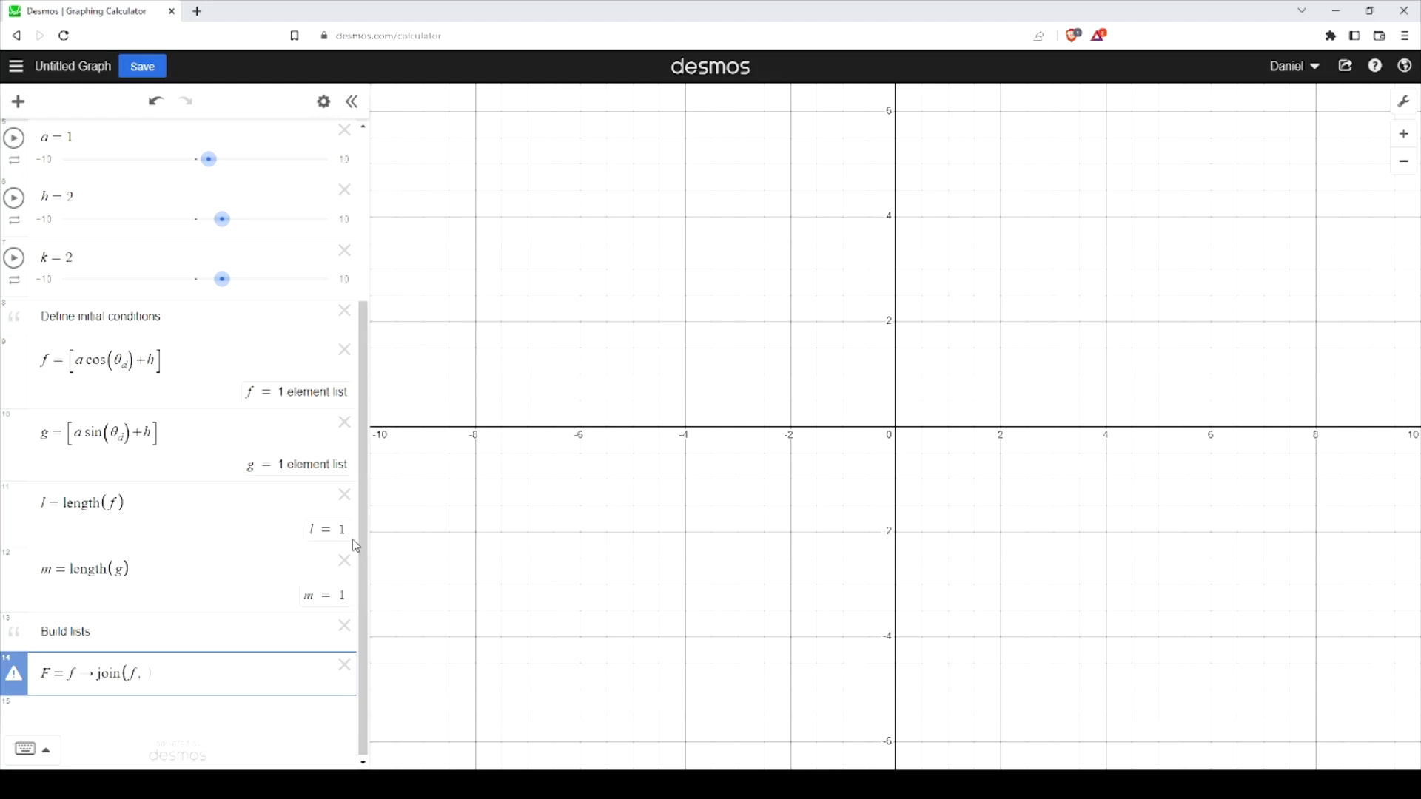
# Close the join with a cos(2π/n · l)) so expression 14 is complete.
pyautogui.write('a cos')
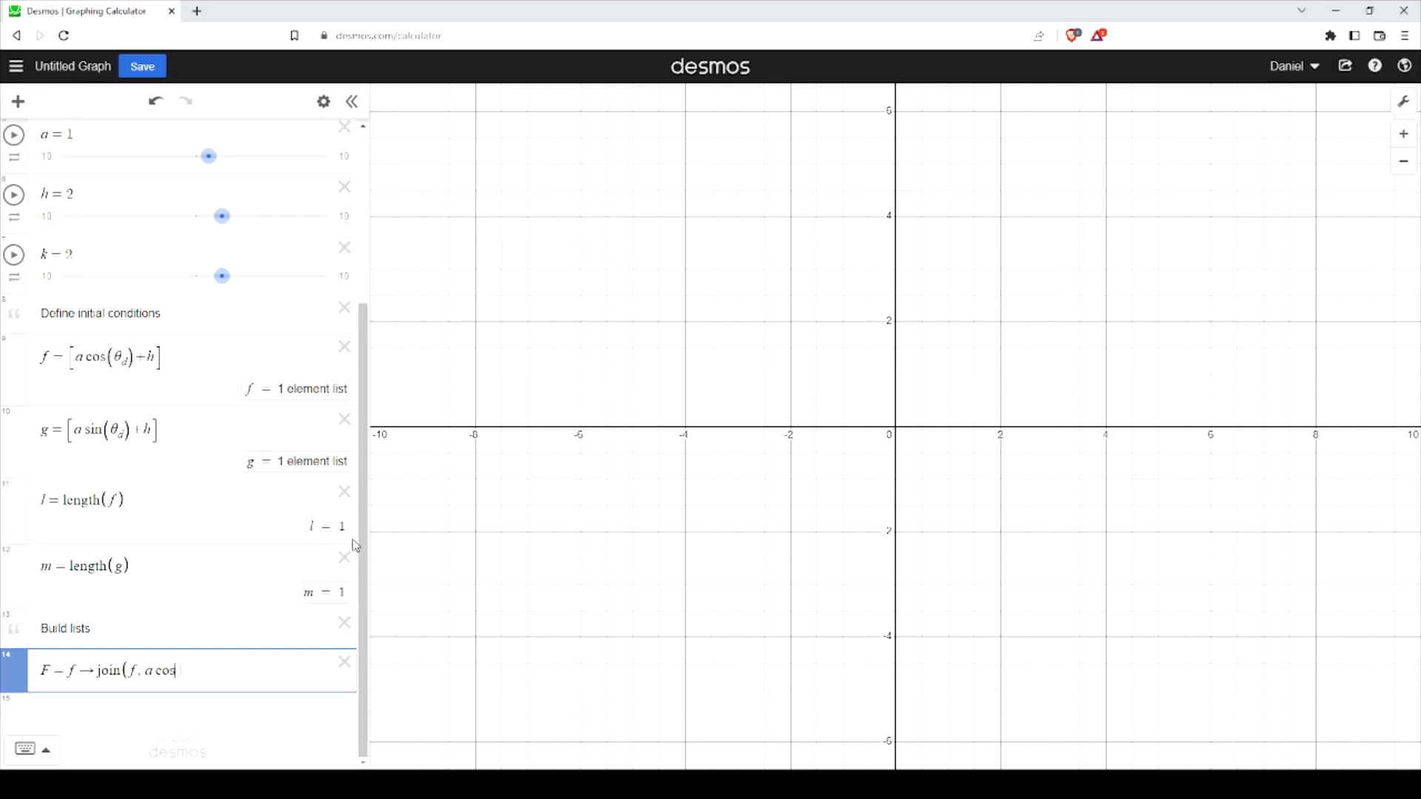
pyautogui.write('(')
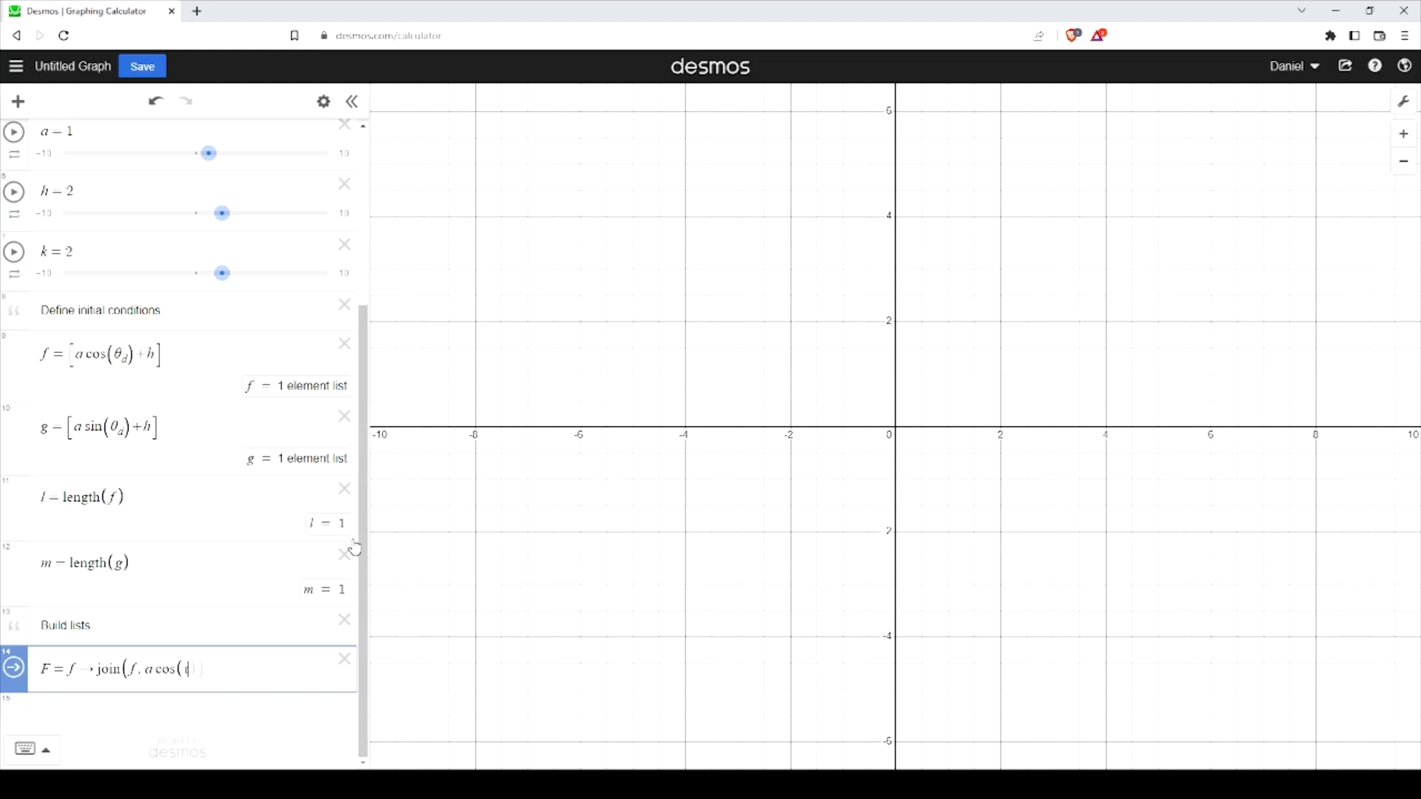
pyautogui.write('2o')
pyautogui.write('i')
pyautogui.write('/')
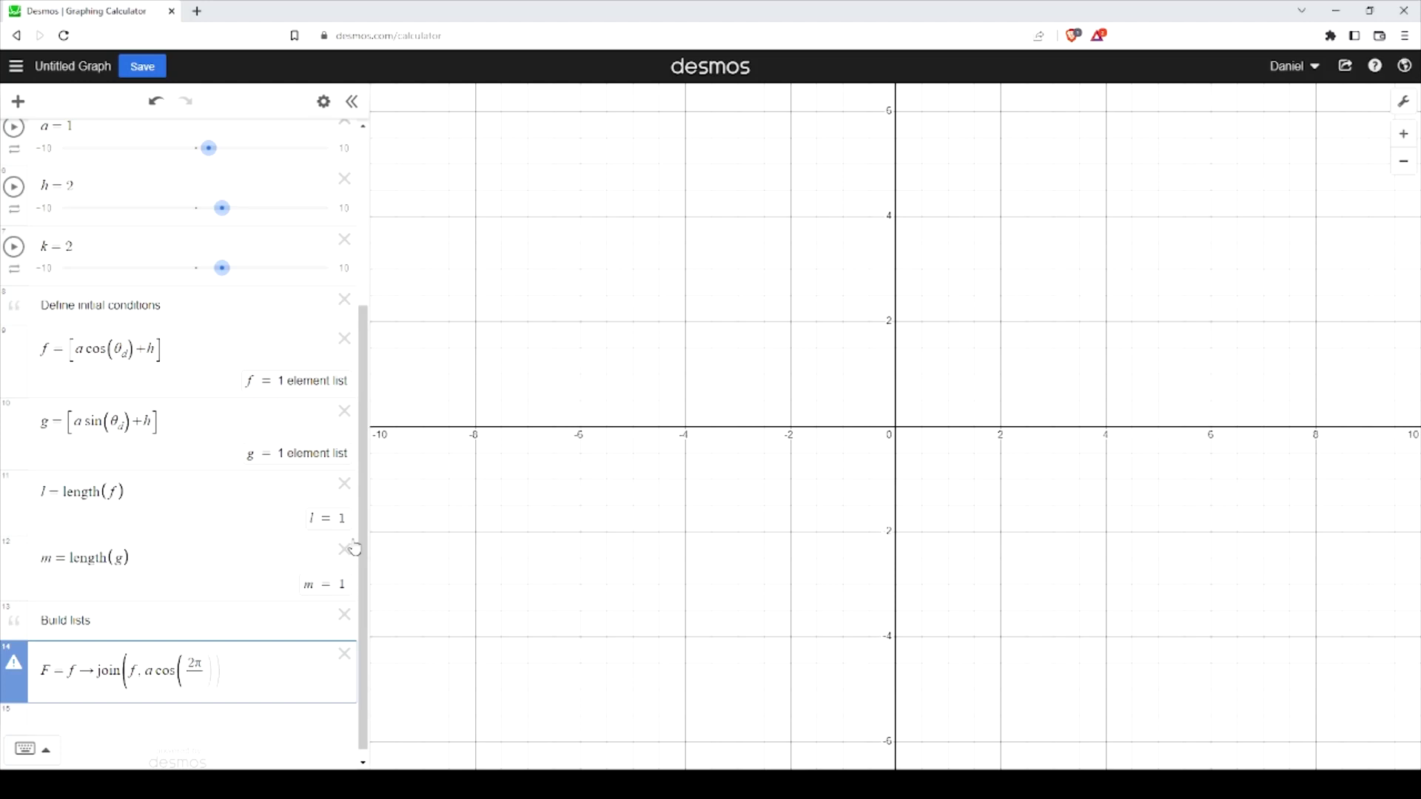
pyautogui.write('4')
pyautogui.write('*')
pyautogui.write('l')
pyautogui.write('))')
pyautogui.scroll(-1, 250, 552)
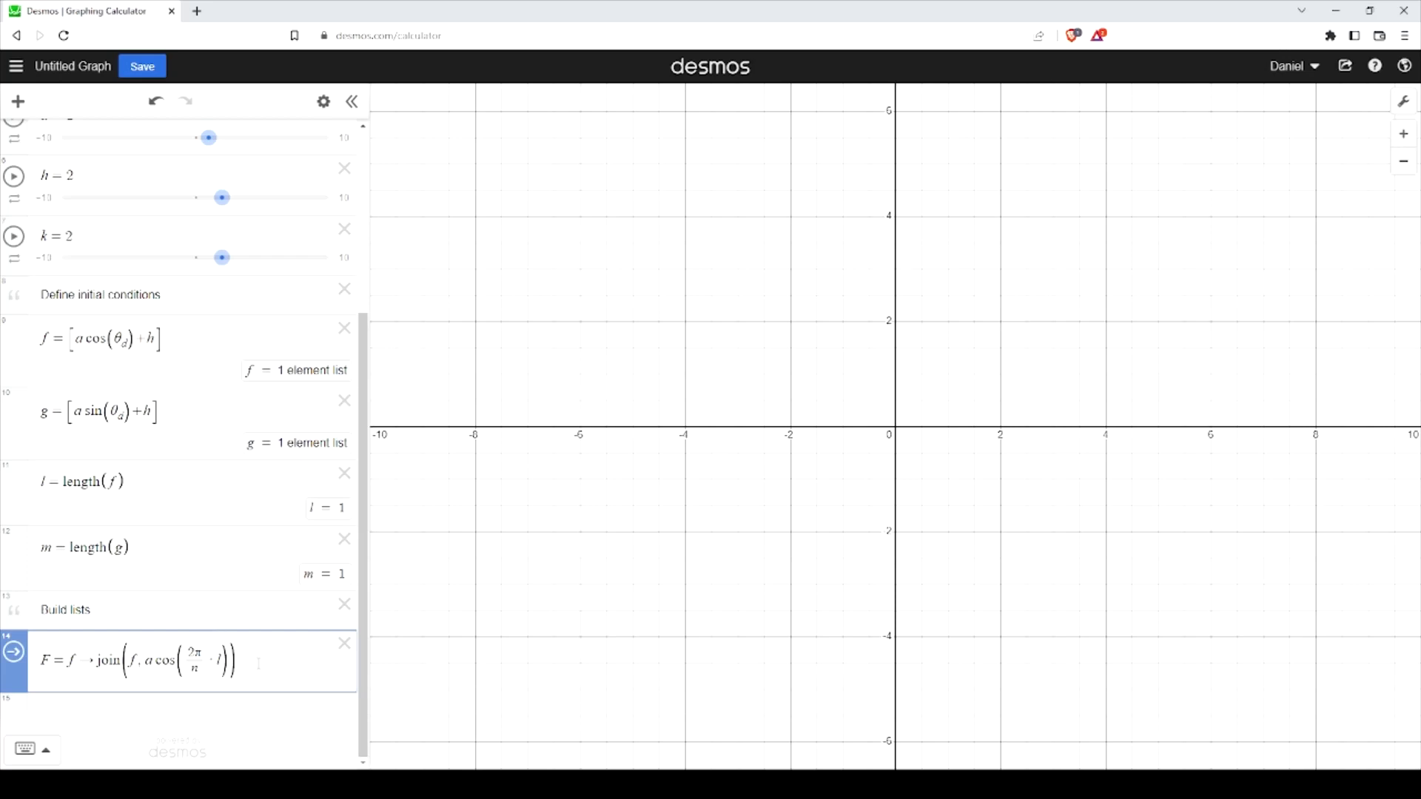
pyautogui.moveTo(258, 663); pyautogui.dragTo(3, 649)
# Duplicate the F action below itself and rename the copy to G.
pyautogui.hotkey('ctrl', 'c')
pyautogui.click(41, 722)
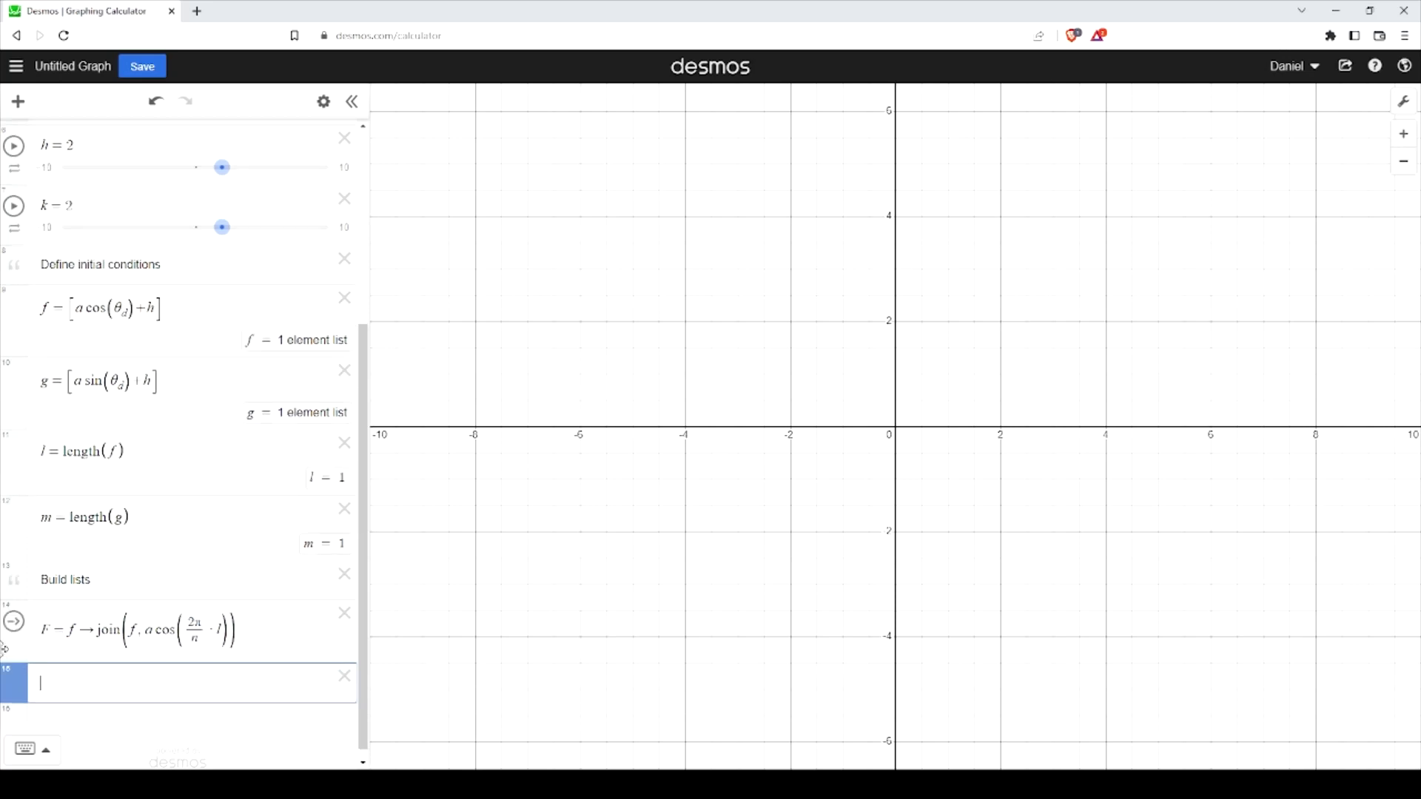
pyautogui.hotkey('ctrl', 'v')
pyautogui.doubleClick(46, 672)
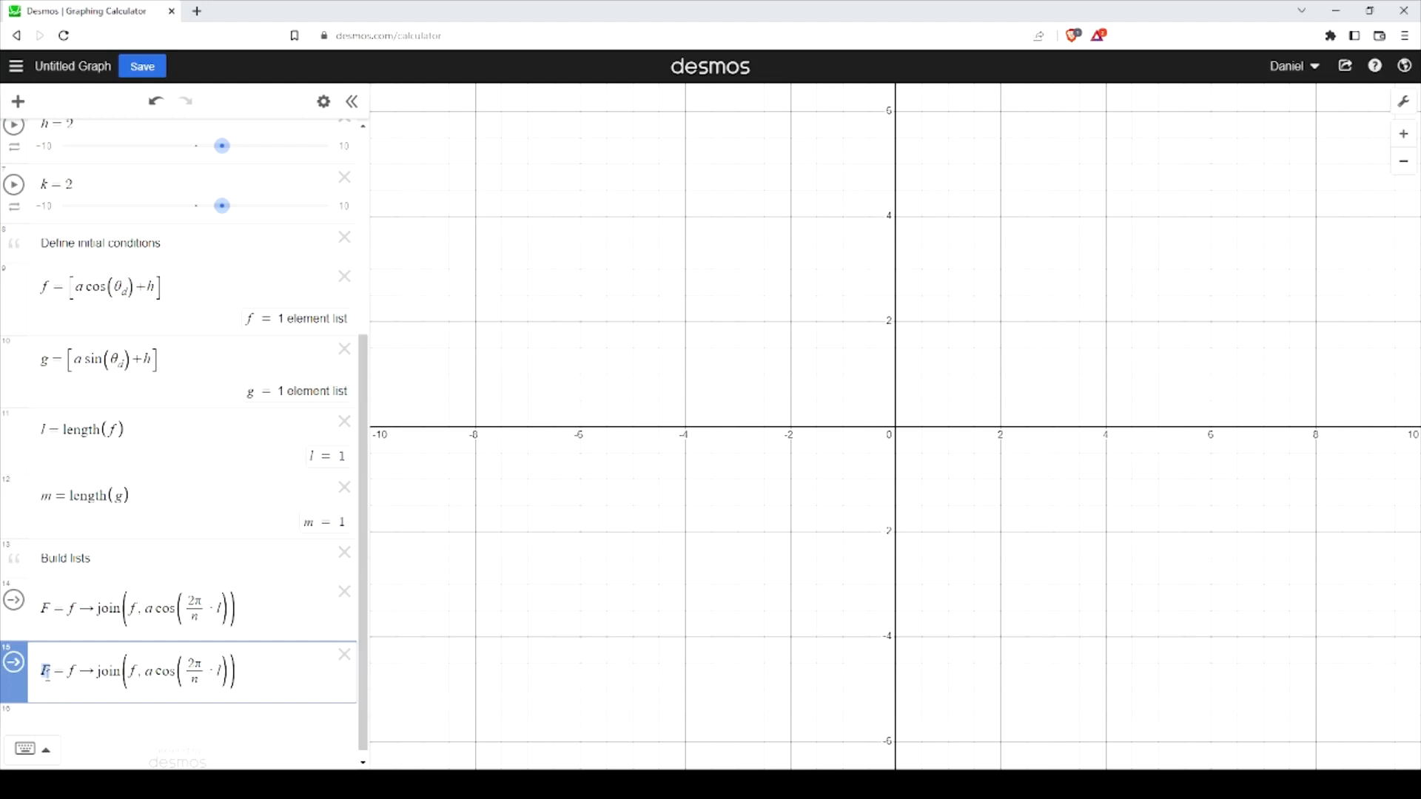
pyautogui.write('G')
# In the copy, change both f references to g and cos to sin.
pyautogui.doubleClick(70, 671)
pyautogui.write('h')
pyautogui.press('BackSpace')
pyautogui.write('g')
pyautogui.doubleClick(135, 671)
pyautogui.write('g')
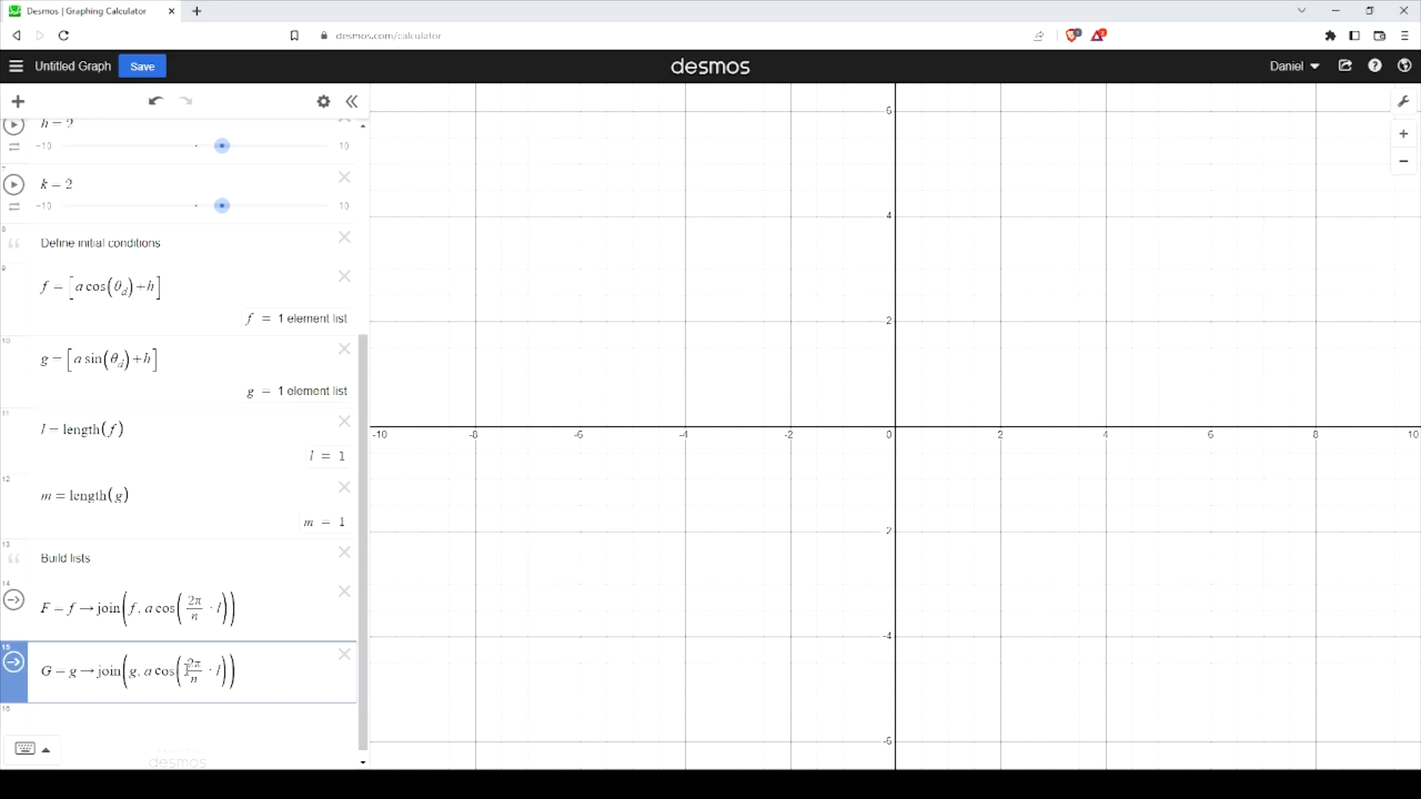
pyautogui.moveTo(152, 671); pyautogui.dragTo(176, 671)
pyautogui.write('sin')
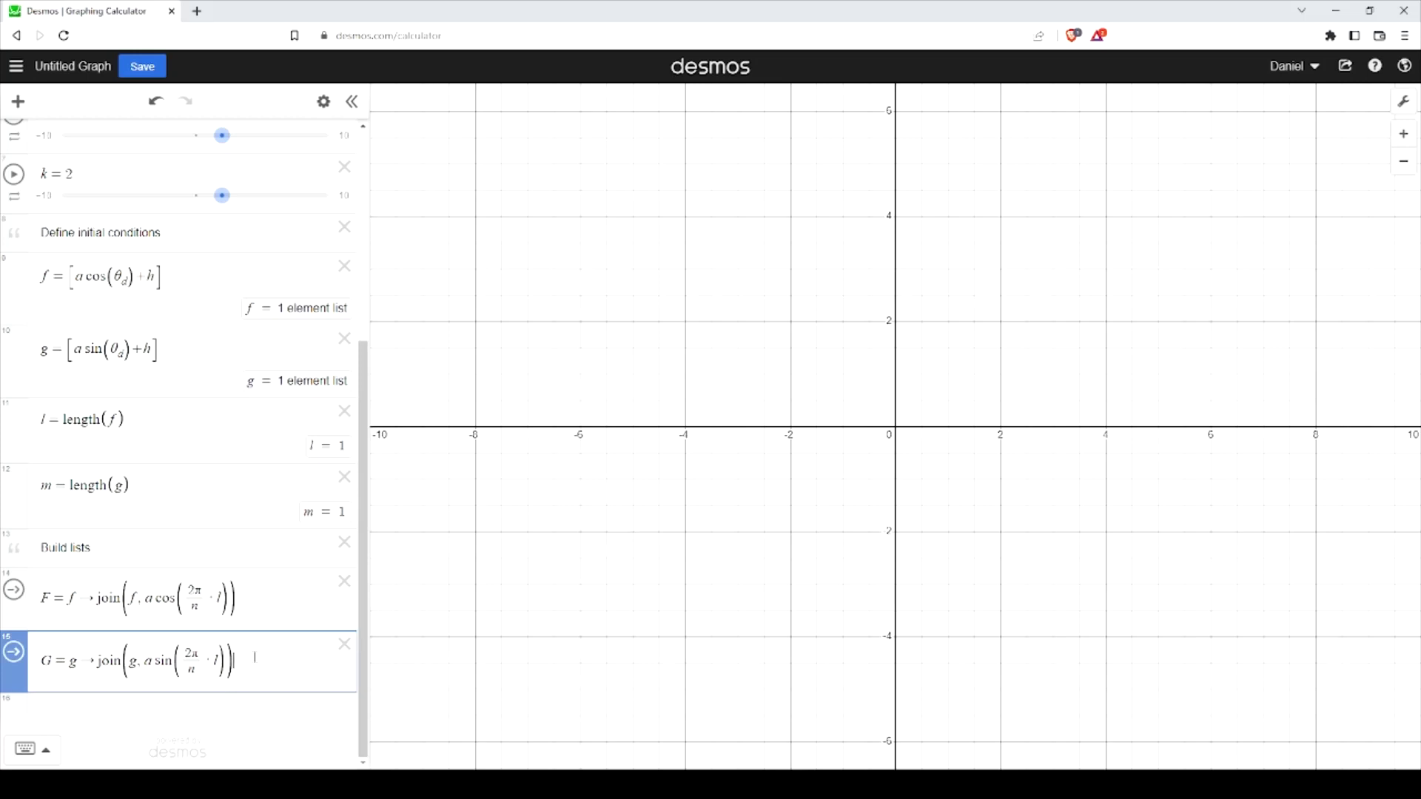
pyautogui.scroll(5, 137, 549)
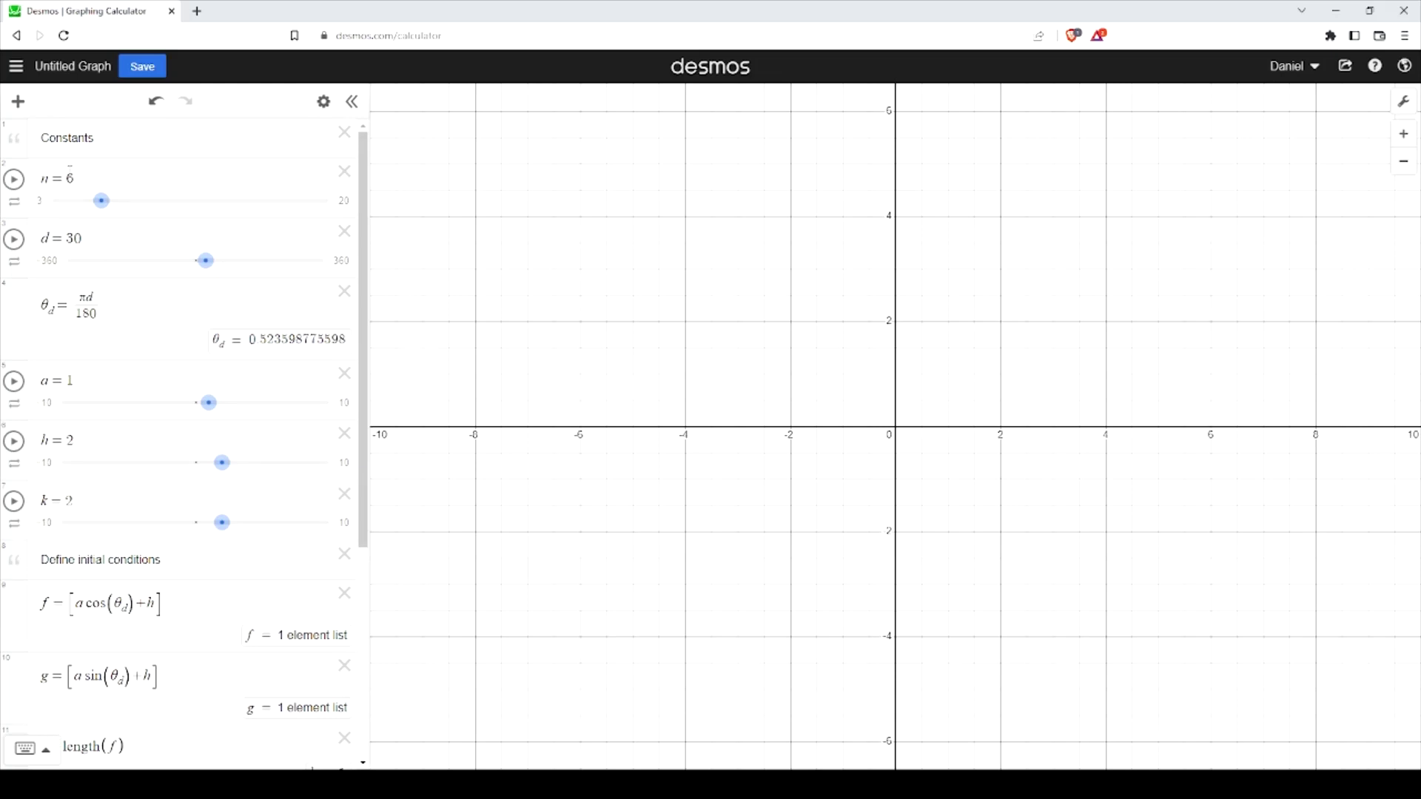
pyautogui.scroll(-5, 205, 678)
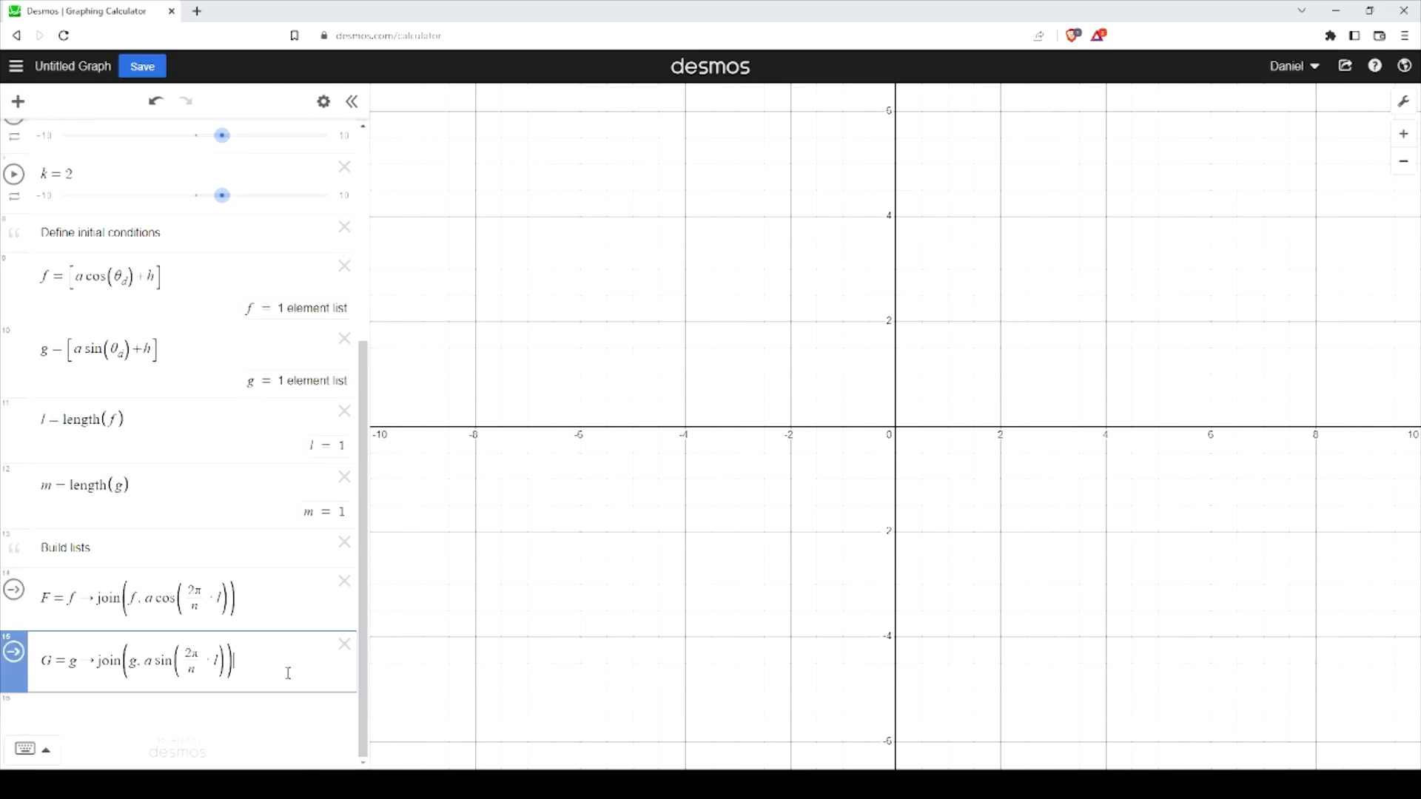
# Add the note 'Limit points added to be n' and the action I = {l ≤ n: F}.
pyautogui.press('Return')
pyautogui.write('"')
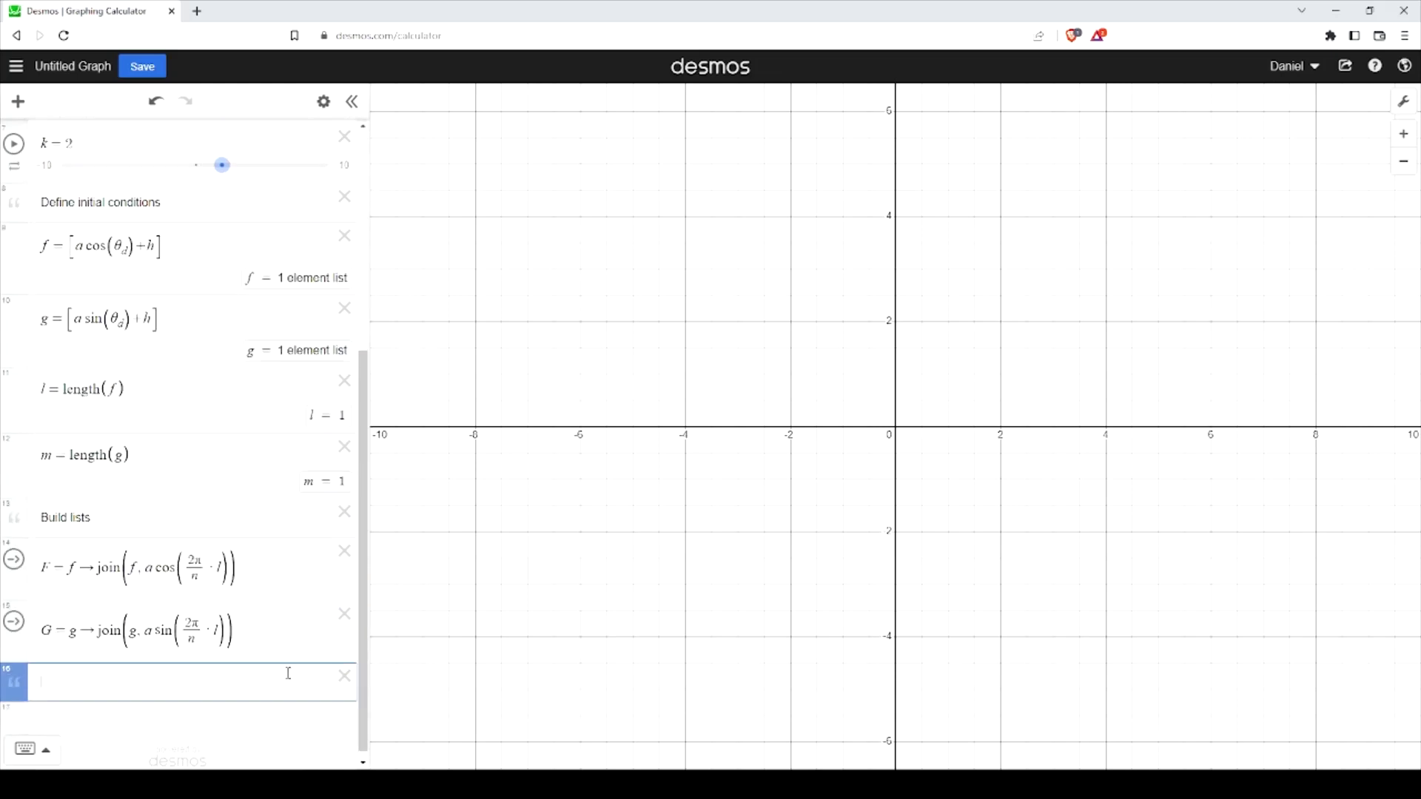
pyautogui.write('Limit points added to be n')
pyautogui.press('Return')
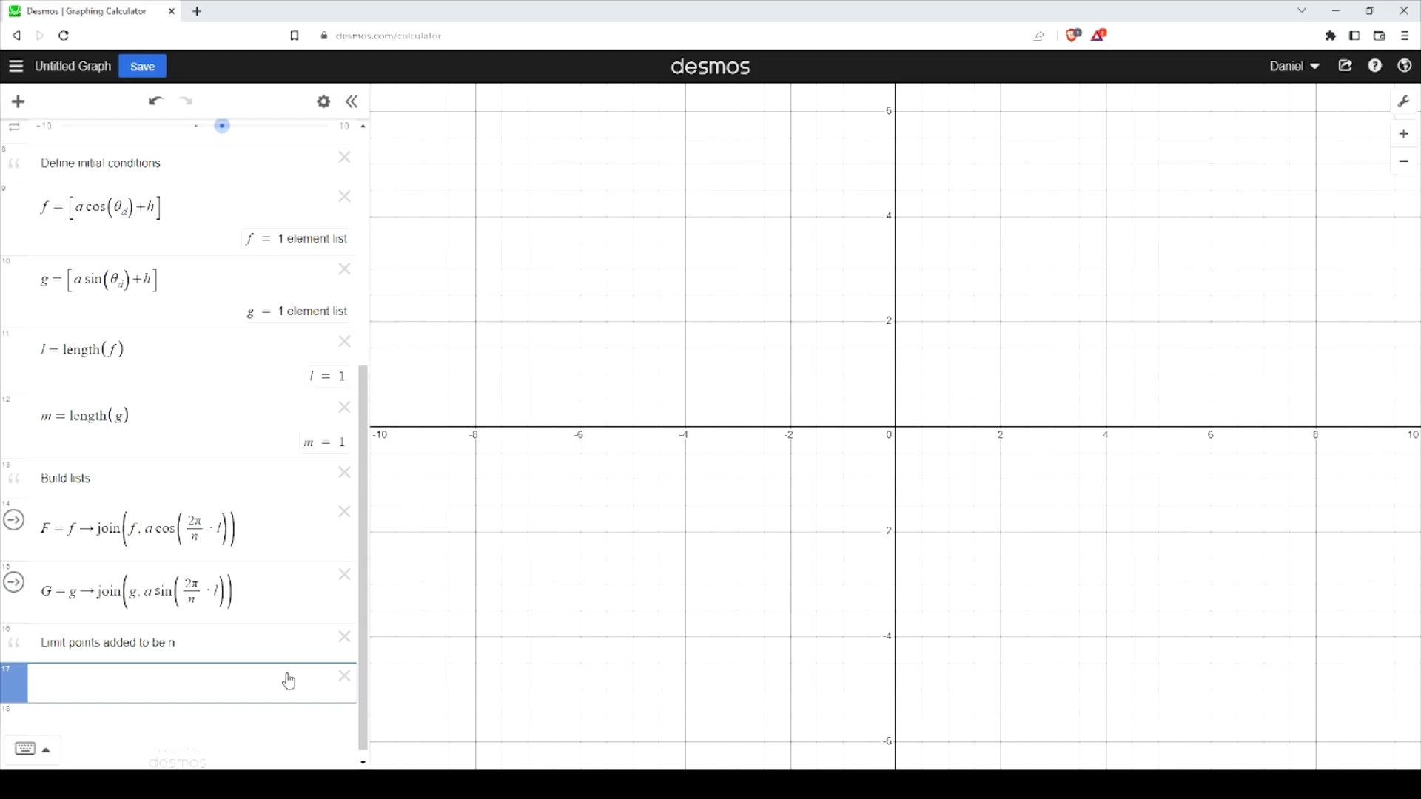
pyautogui.write('l')
pyautogui.write('={')
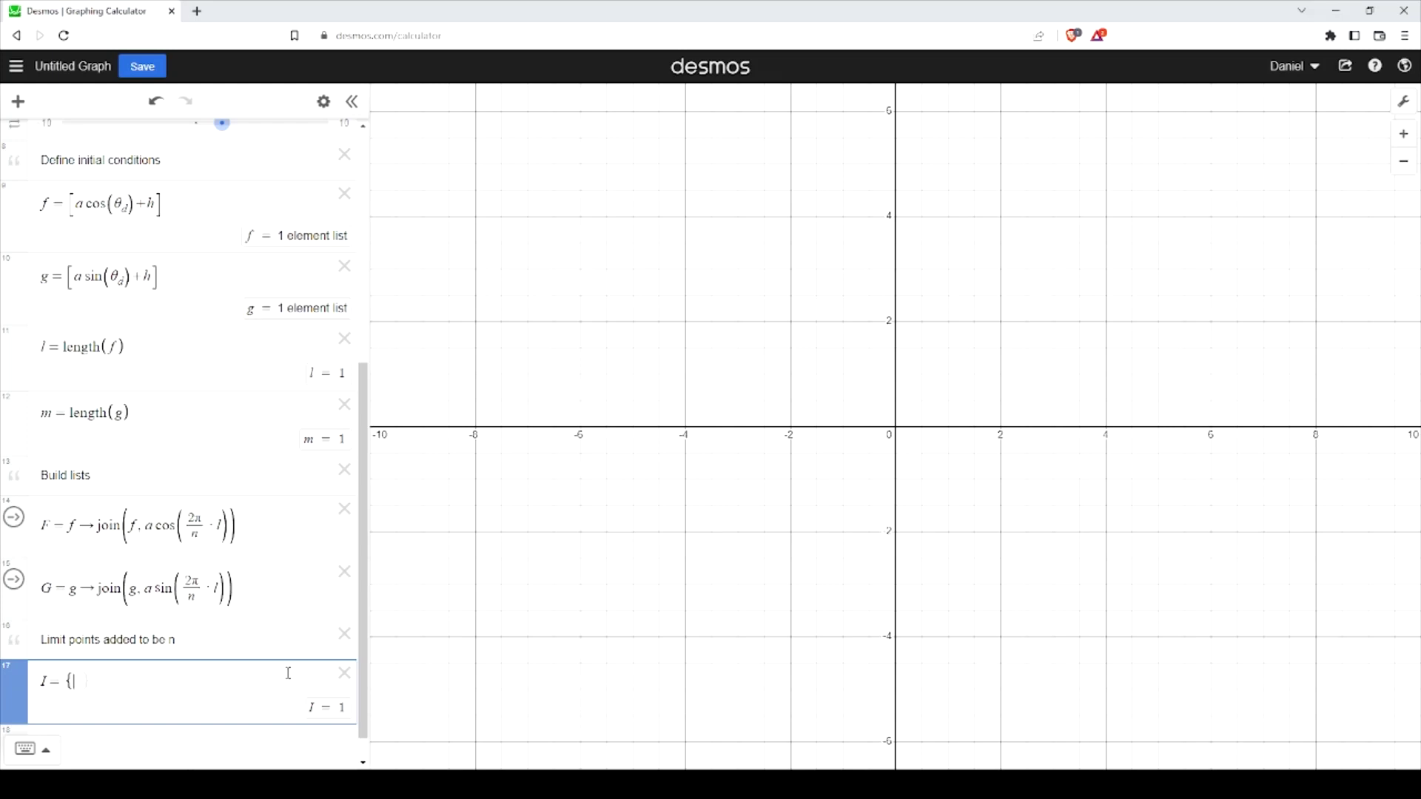
pyautogui.write('l<=')
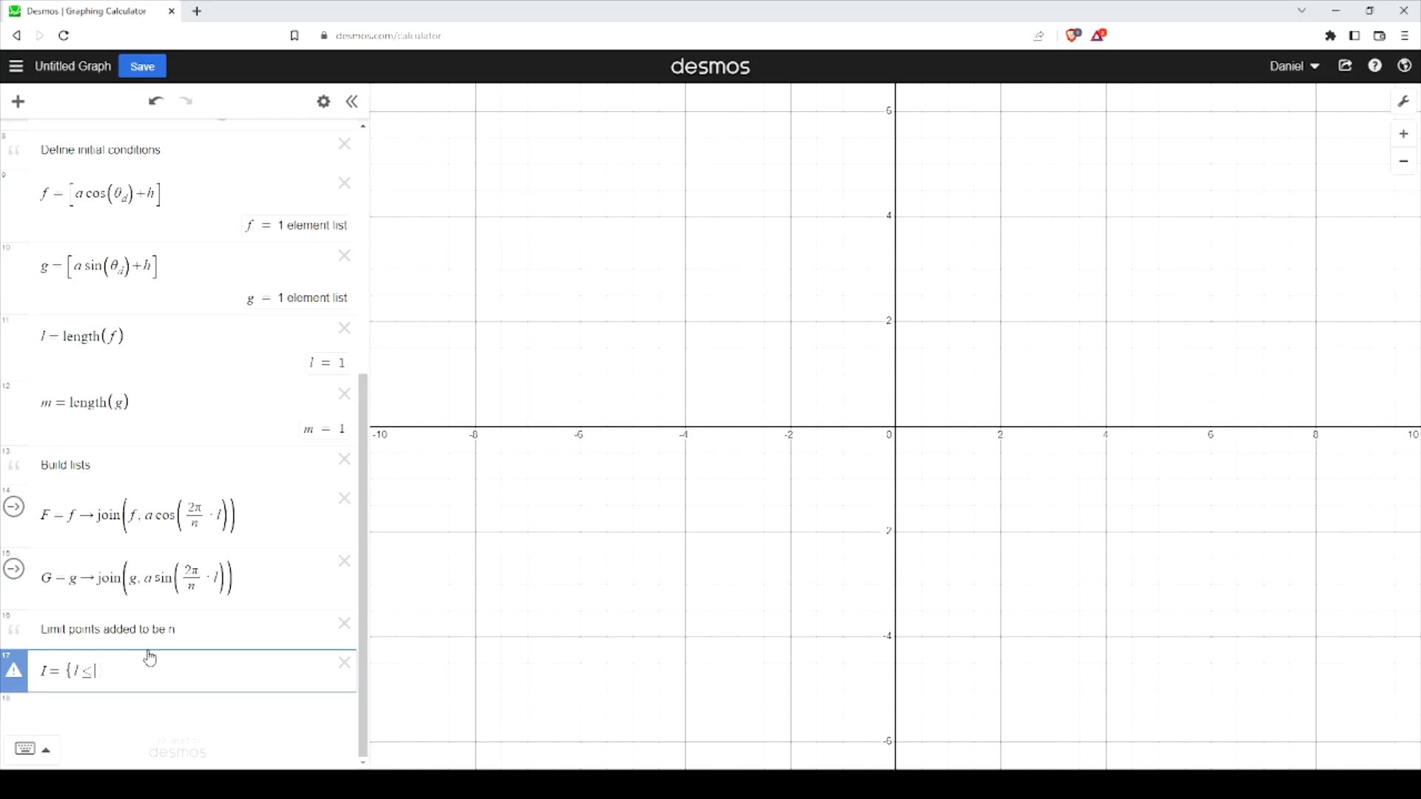
pyautogui.write('n')
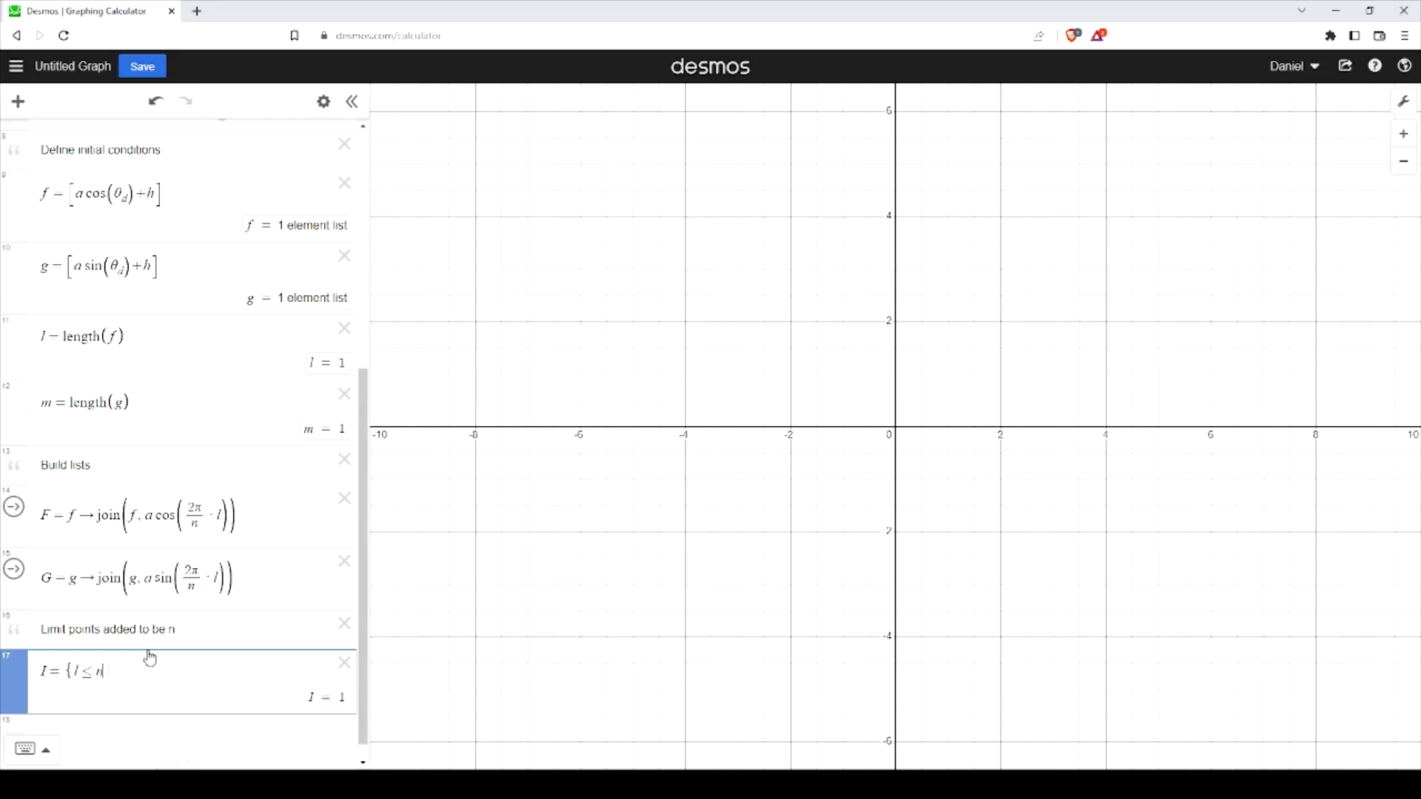
pyautogui.write(':F')
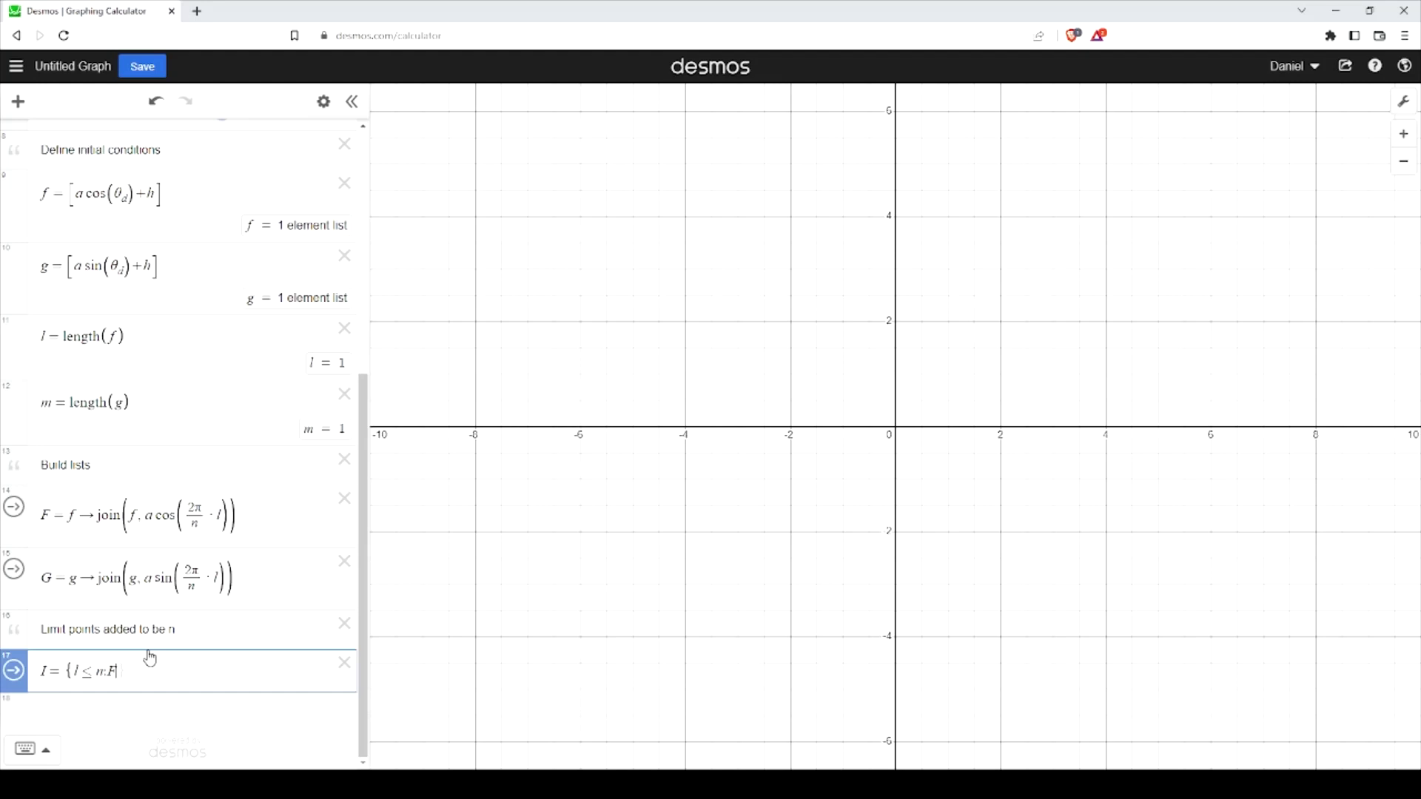
pyautogui.write('}^')
pyautogui.press('Return')
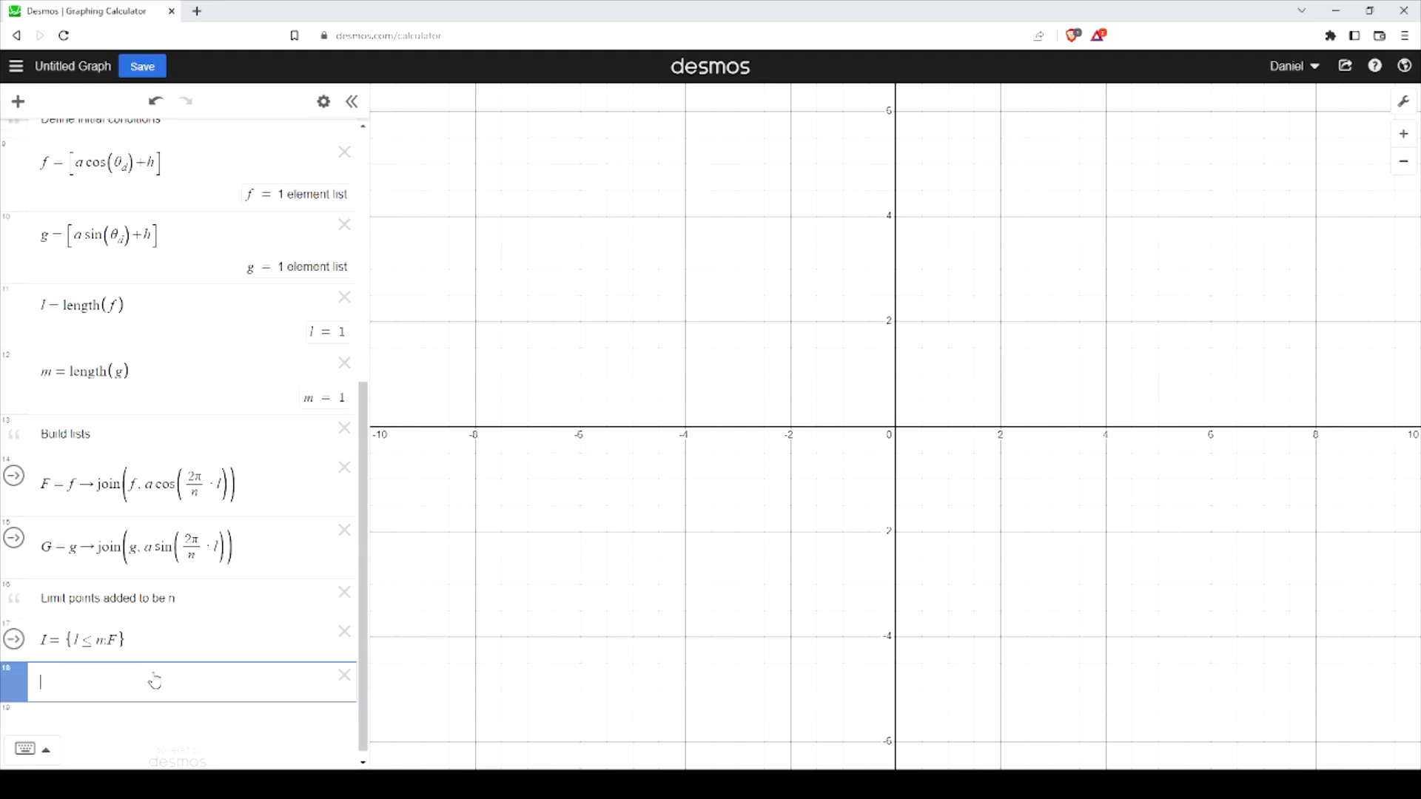
# Enter the conditional action J = {m ≤ n: G} beneath I.
pyautogui.write('J(')
pyautogui.write('{')
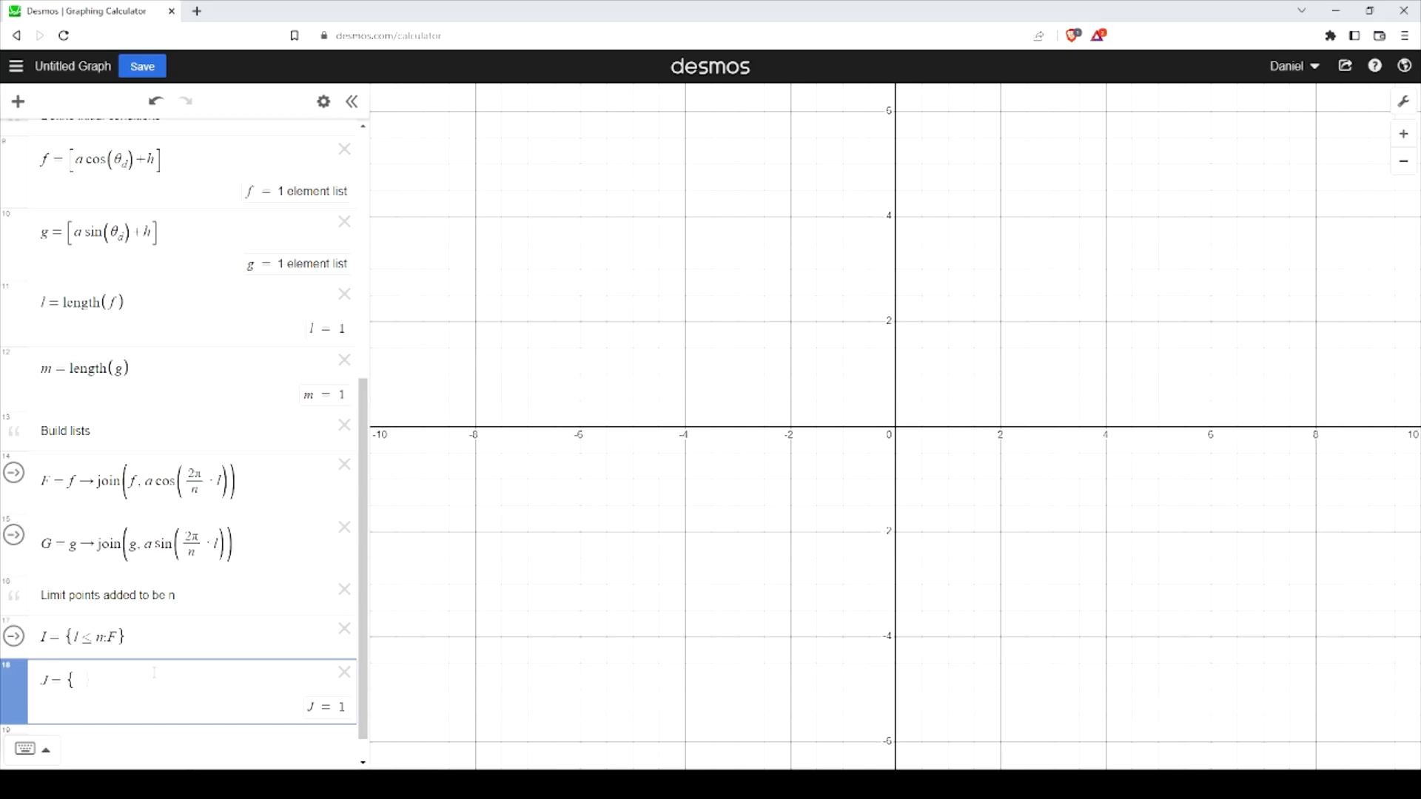
pyautogui.write('m')
pyautogui.write('<')
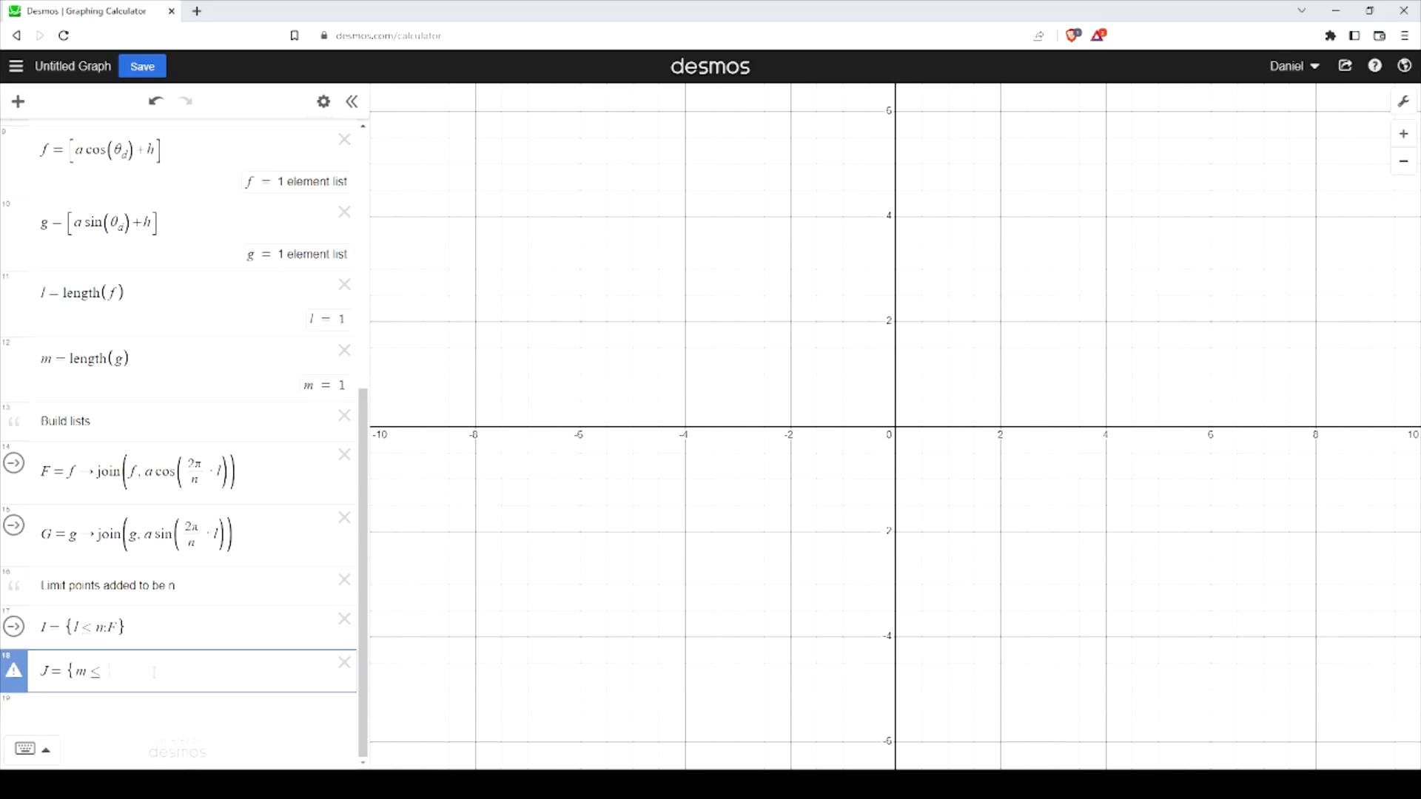
pyautogui.write('n')
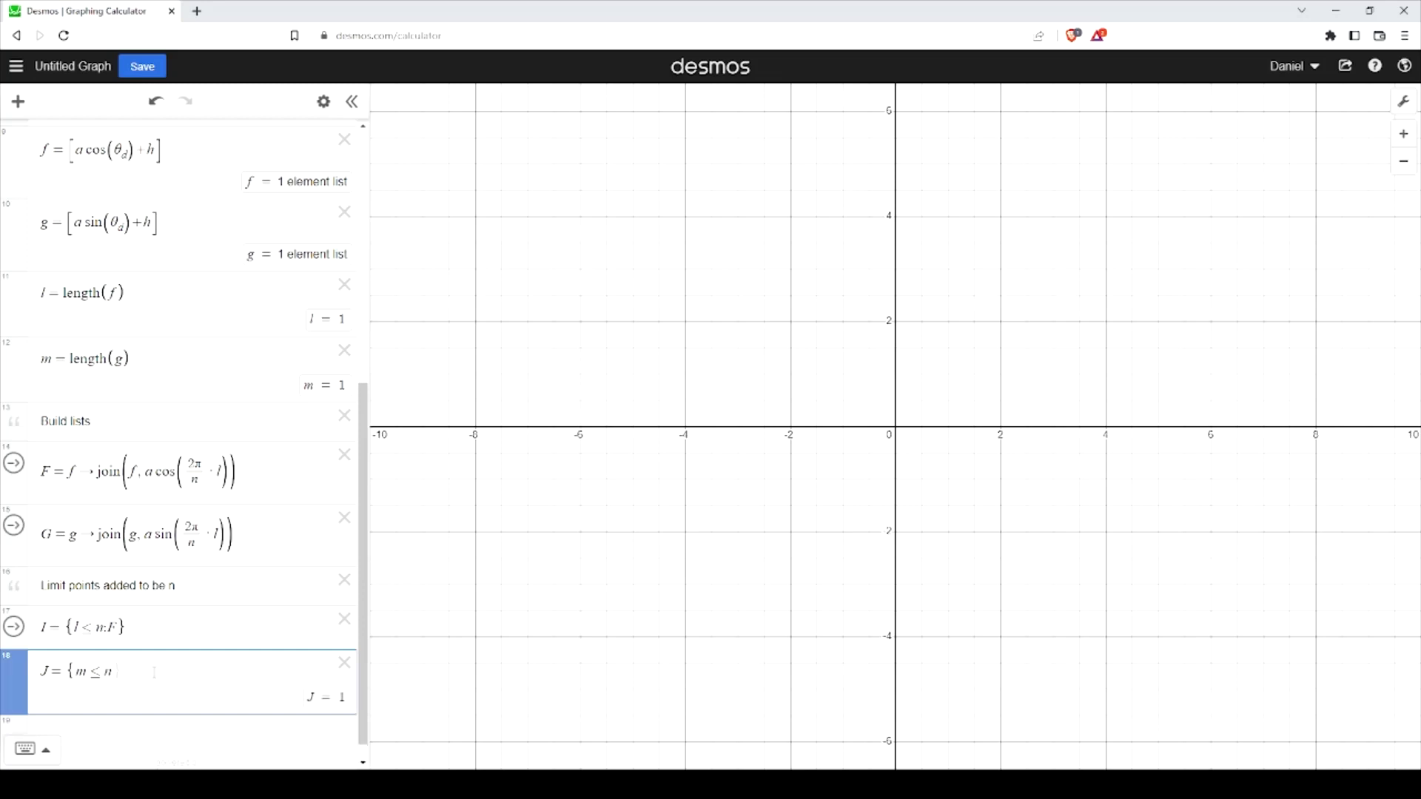
pyautogui.write(':')
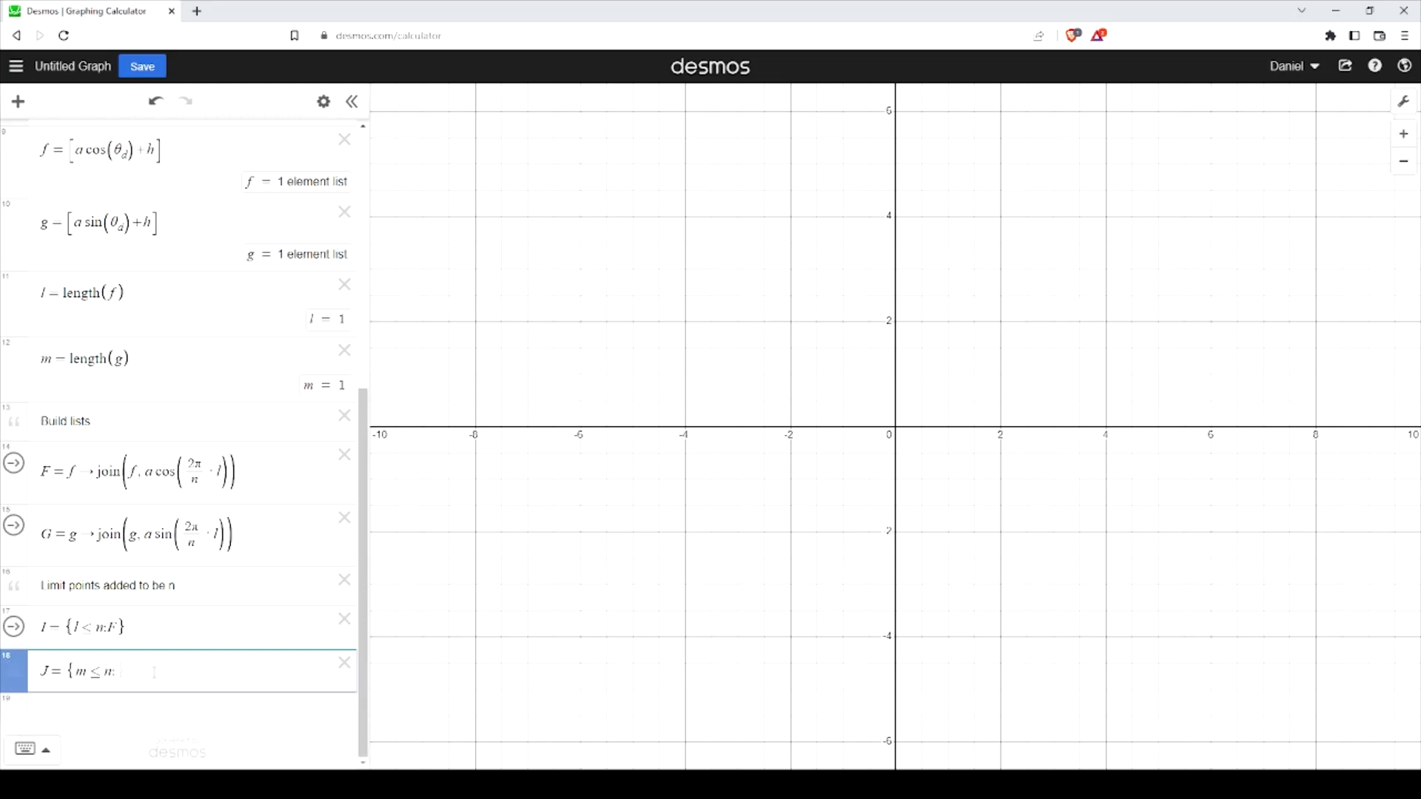
pyautogui.write('G}')
pyautogui.scroll(3, 156, 641)
pyautogui.scroll(-3, 152, 641)
pyautogui.scroll(6, 159, 668)
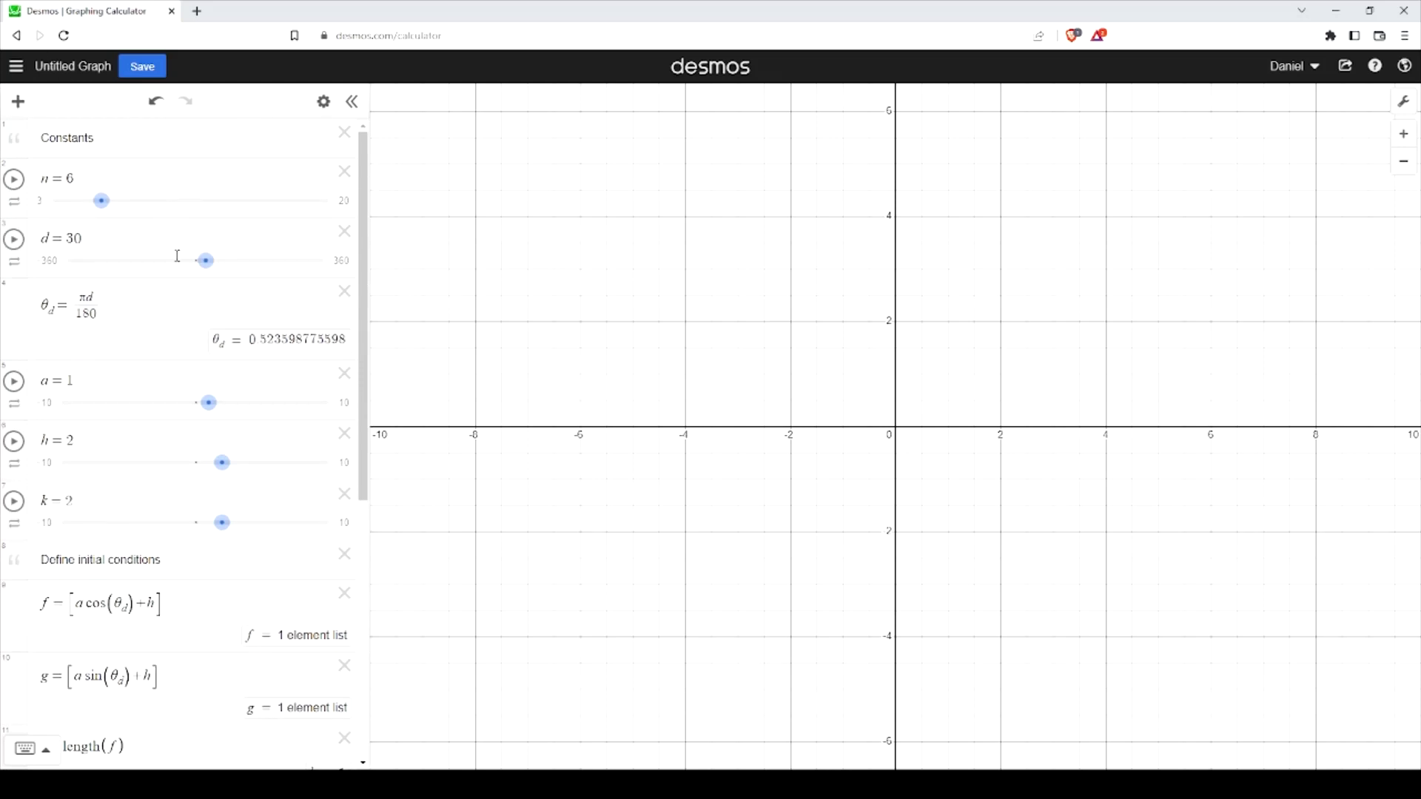
pyautogui.scroll(-6, 178, 385)
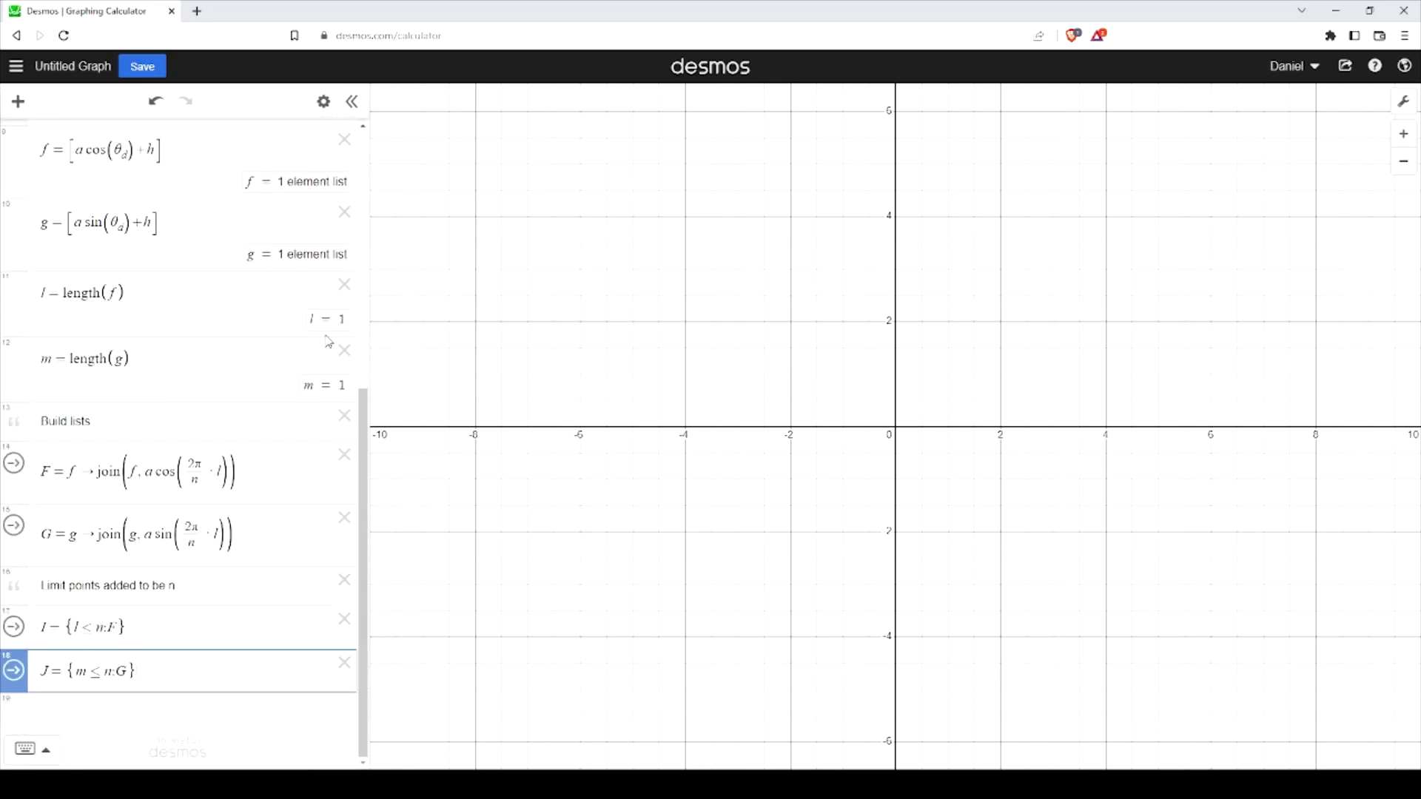
pyautogui.scroll(6, 329, 342)
# Add a new ticker to the expression list and set its Run field to action I.
pyautogui.click(17, 102)
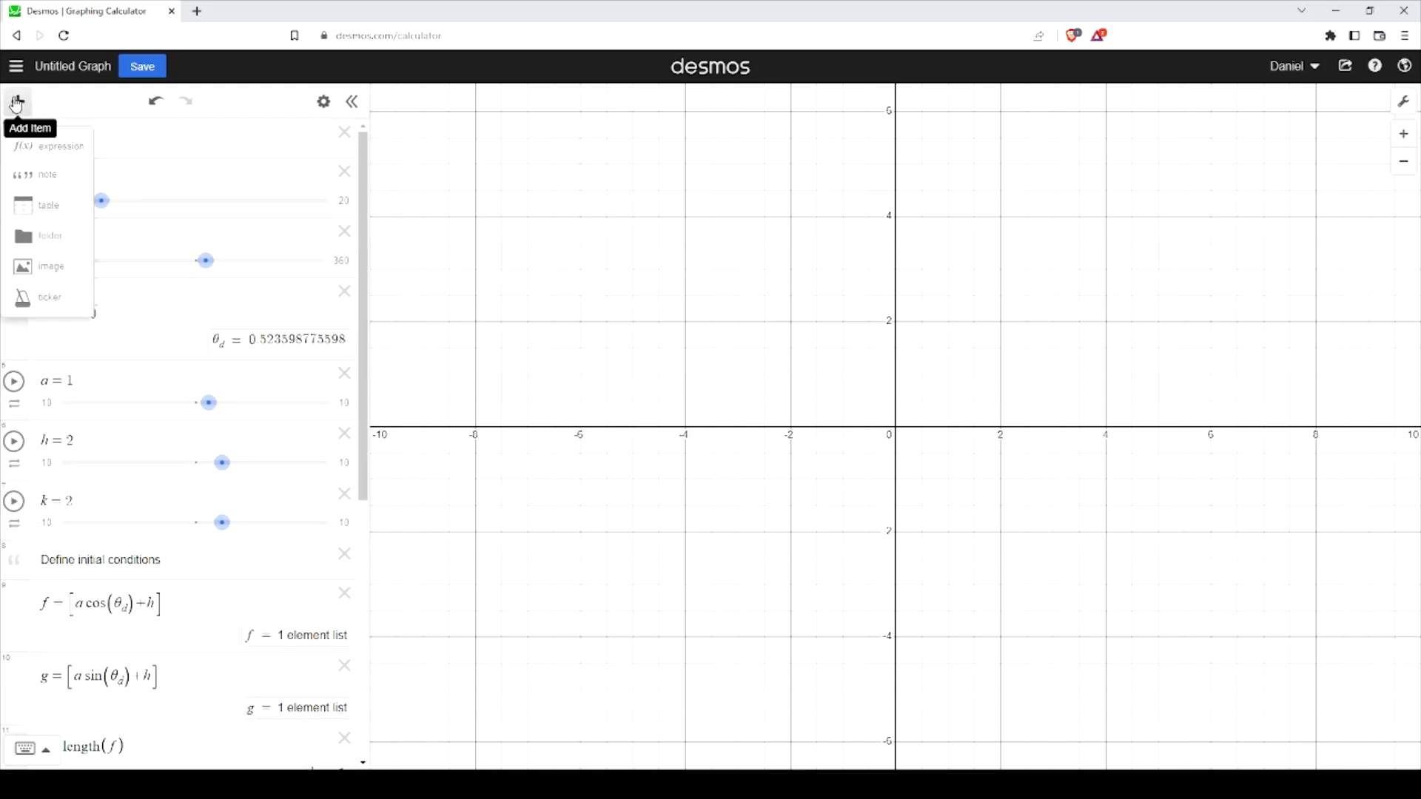
pyautogui.click(41, 305)
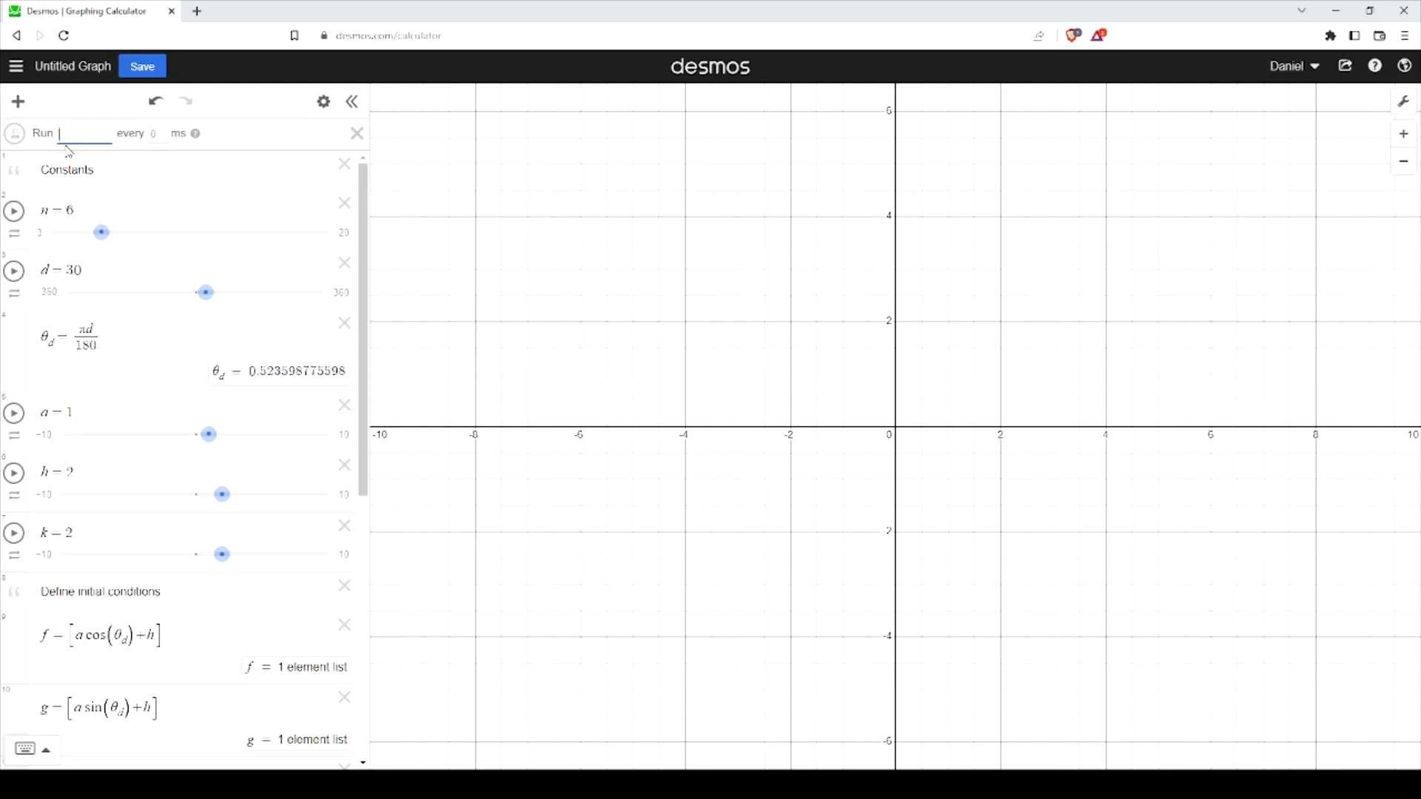
pyautogui.scroll(-6, 153, 296)
pyautogui.scroll(5, 153, 222)
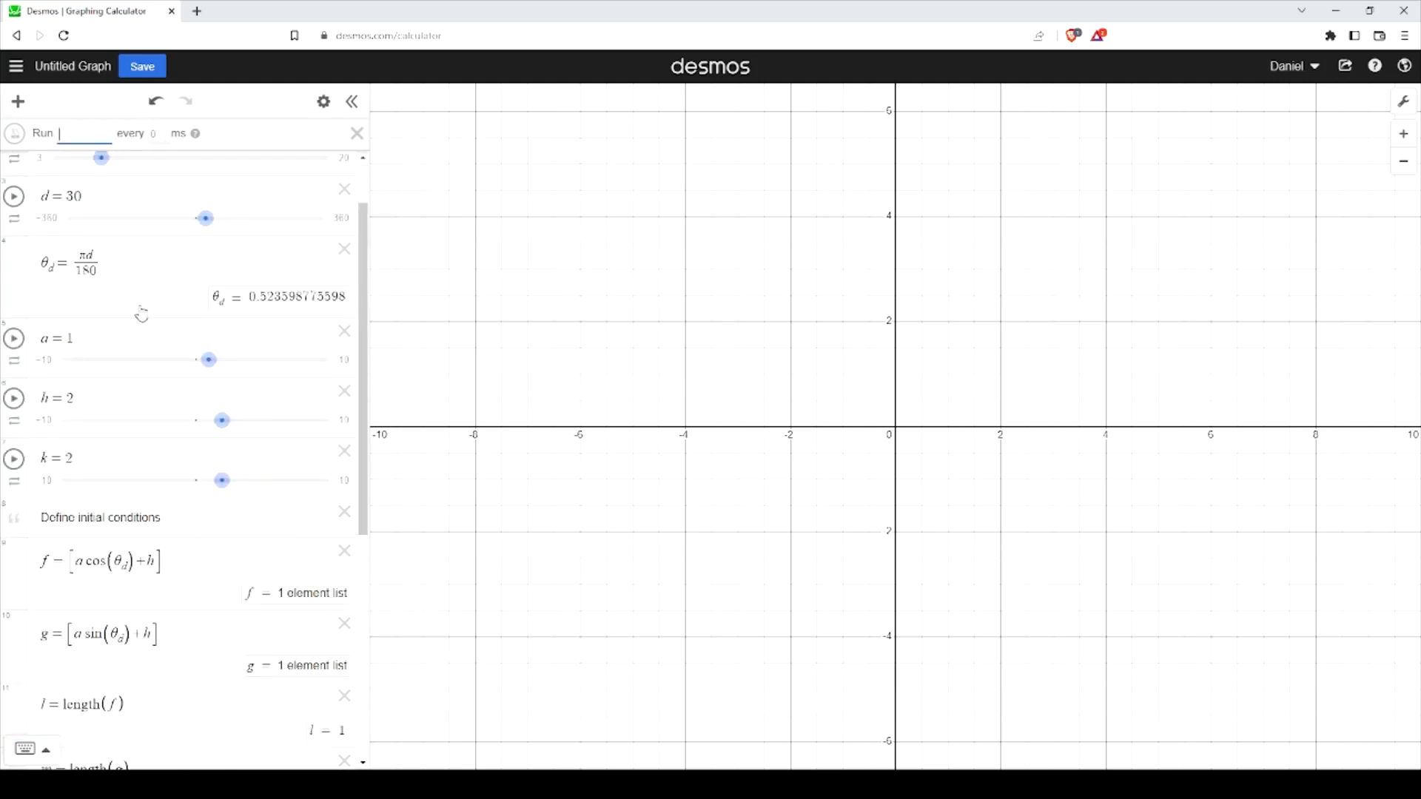
pyautogui.scroll(-6, 140, 311)
pyautogui.scroll(5, 118, 510)
pyautogui.scroll(1, 108, 399)
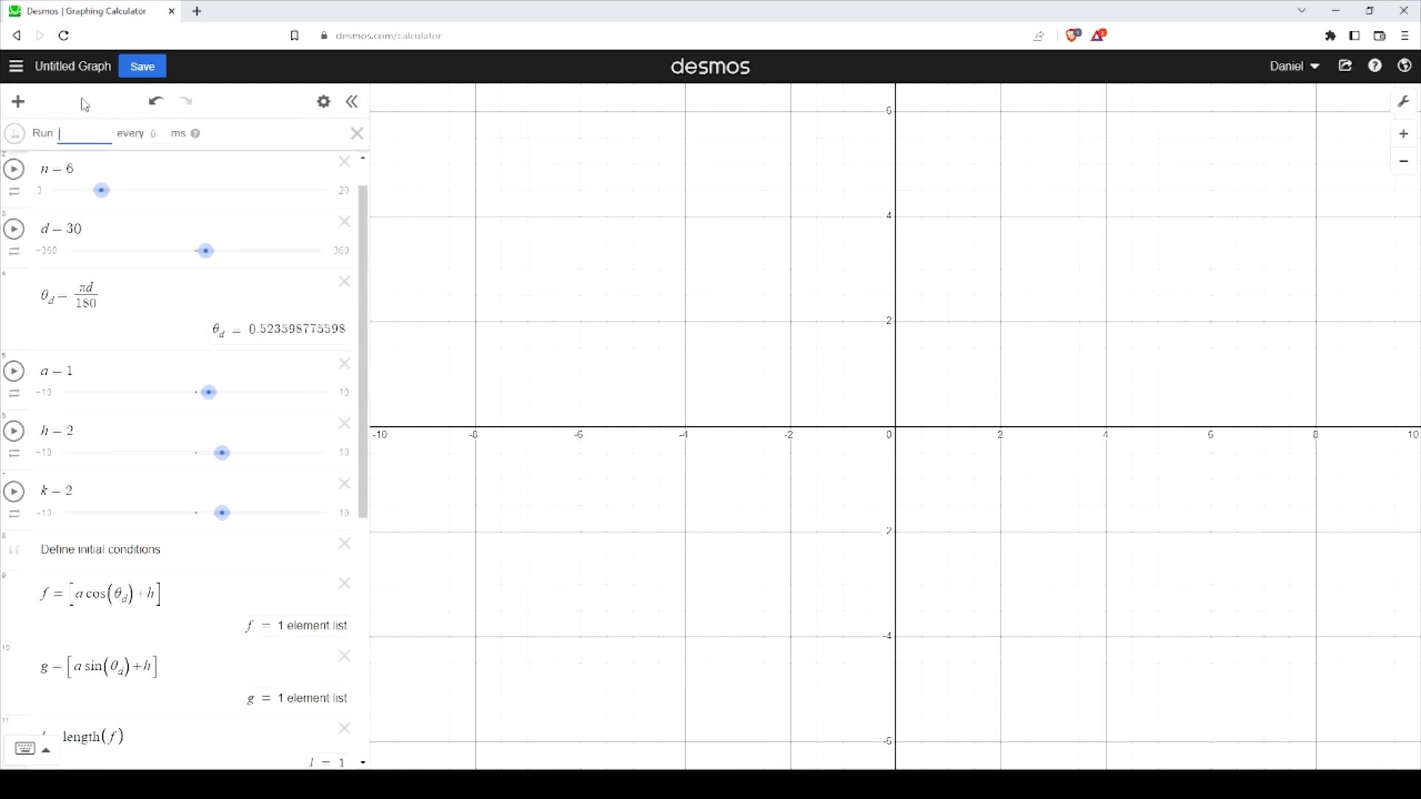
pyautogui.write('l')
pyautogui.scroll(-1, 196, 462)
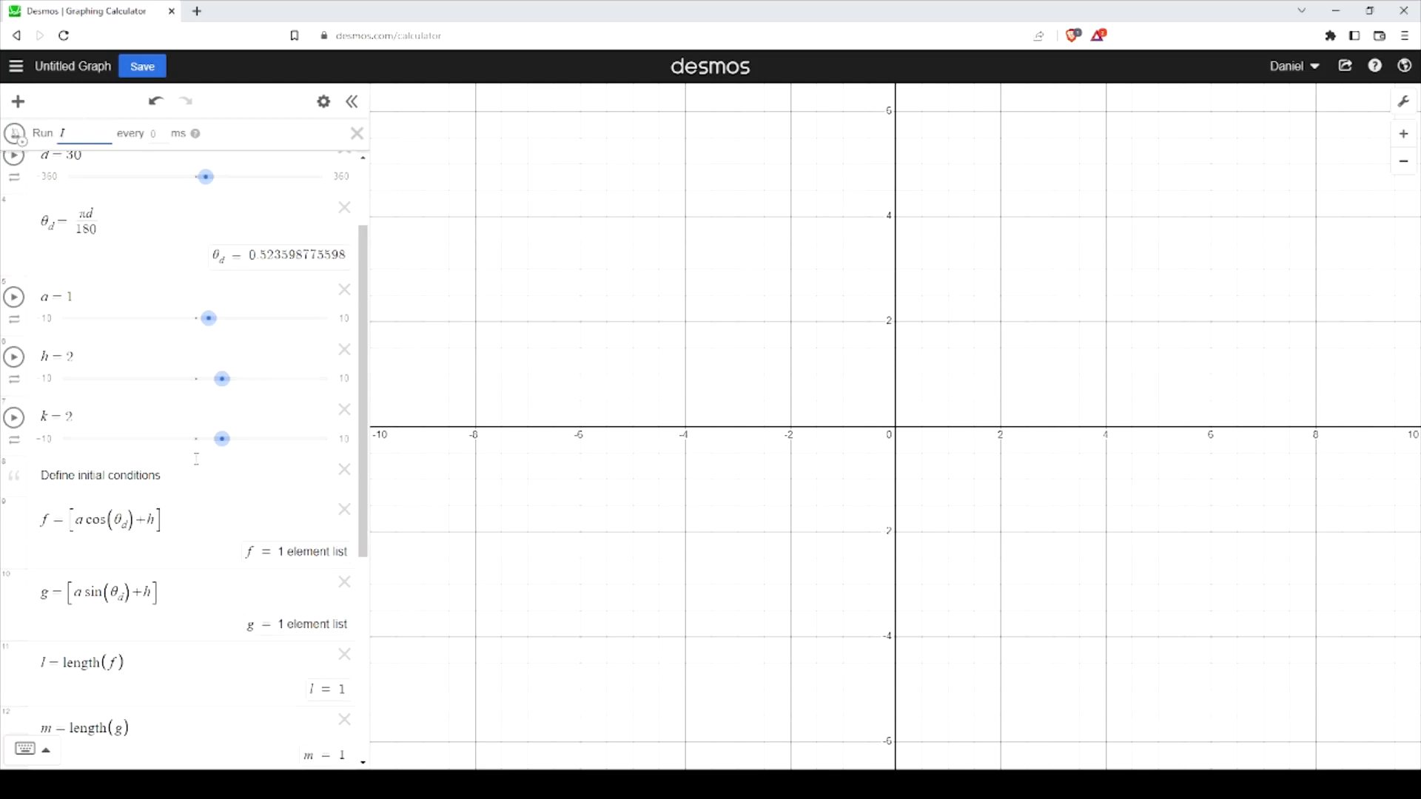
pyautogui.scroll(-3, 216, 520)
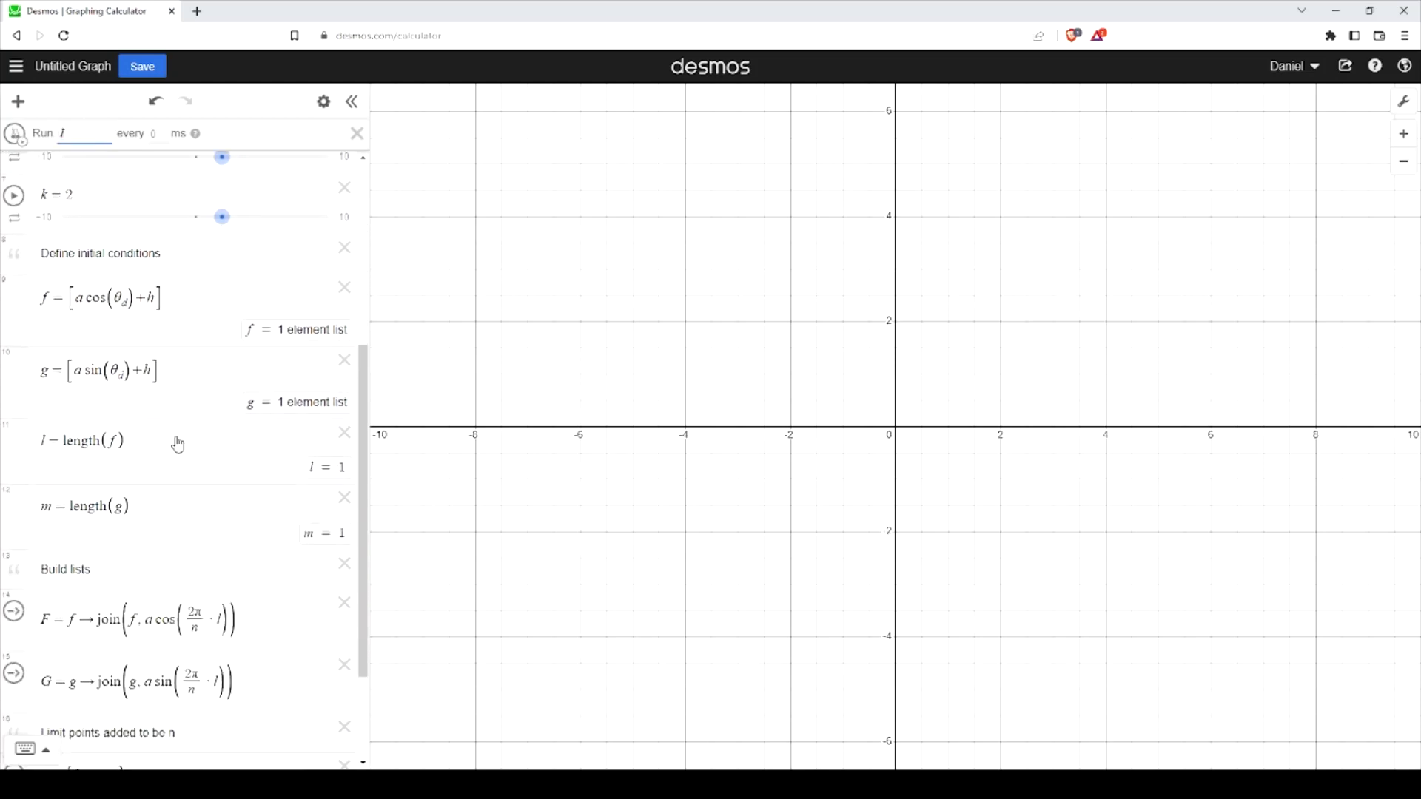
pyautogui.scroll(-2, 161, 494)
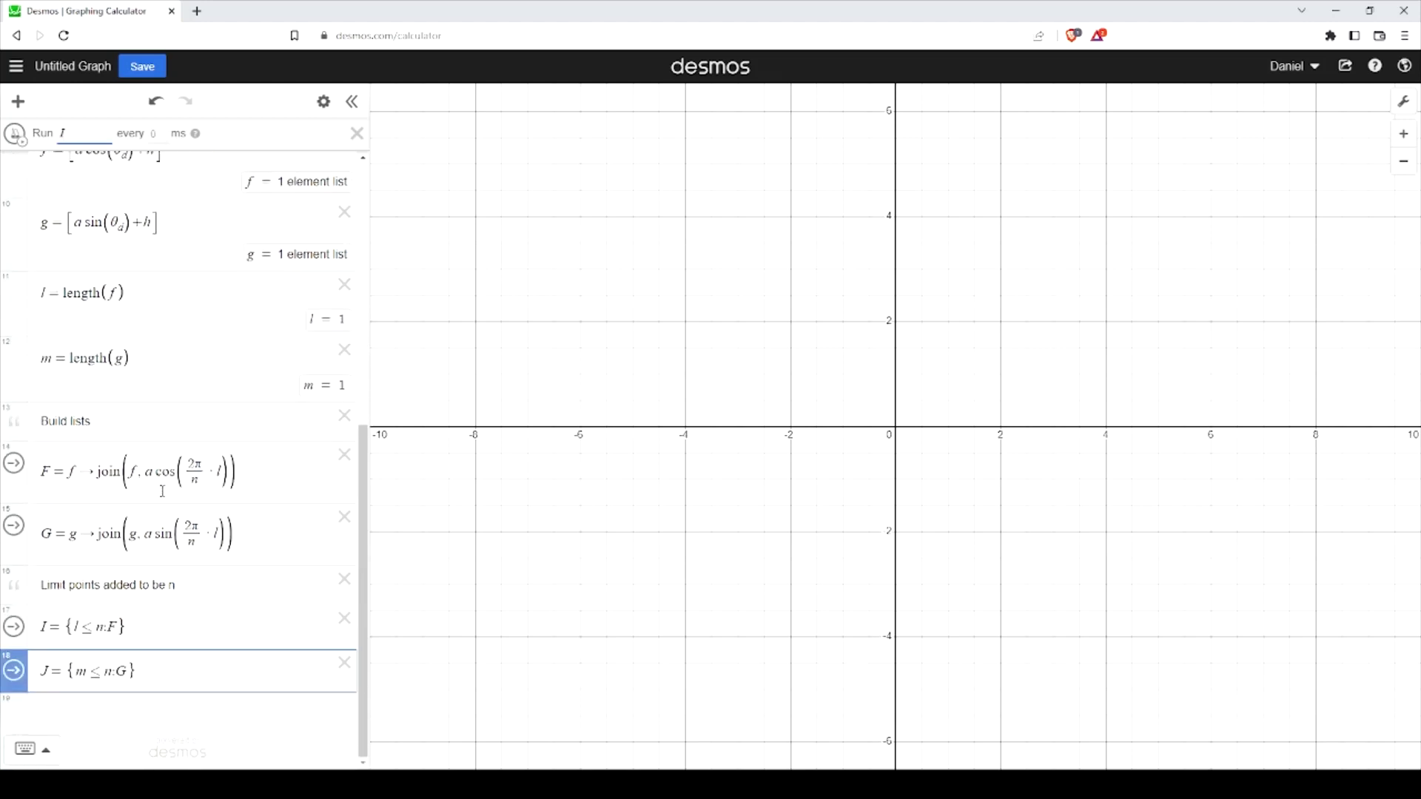
# Append +h to the F join's x-value and +k to the G join's y-value.
pyautogui.click(296, 477)
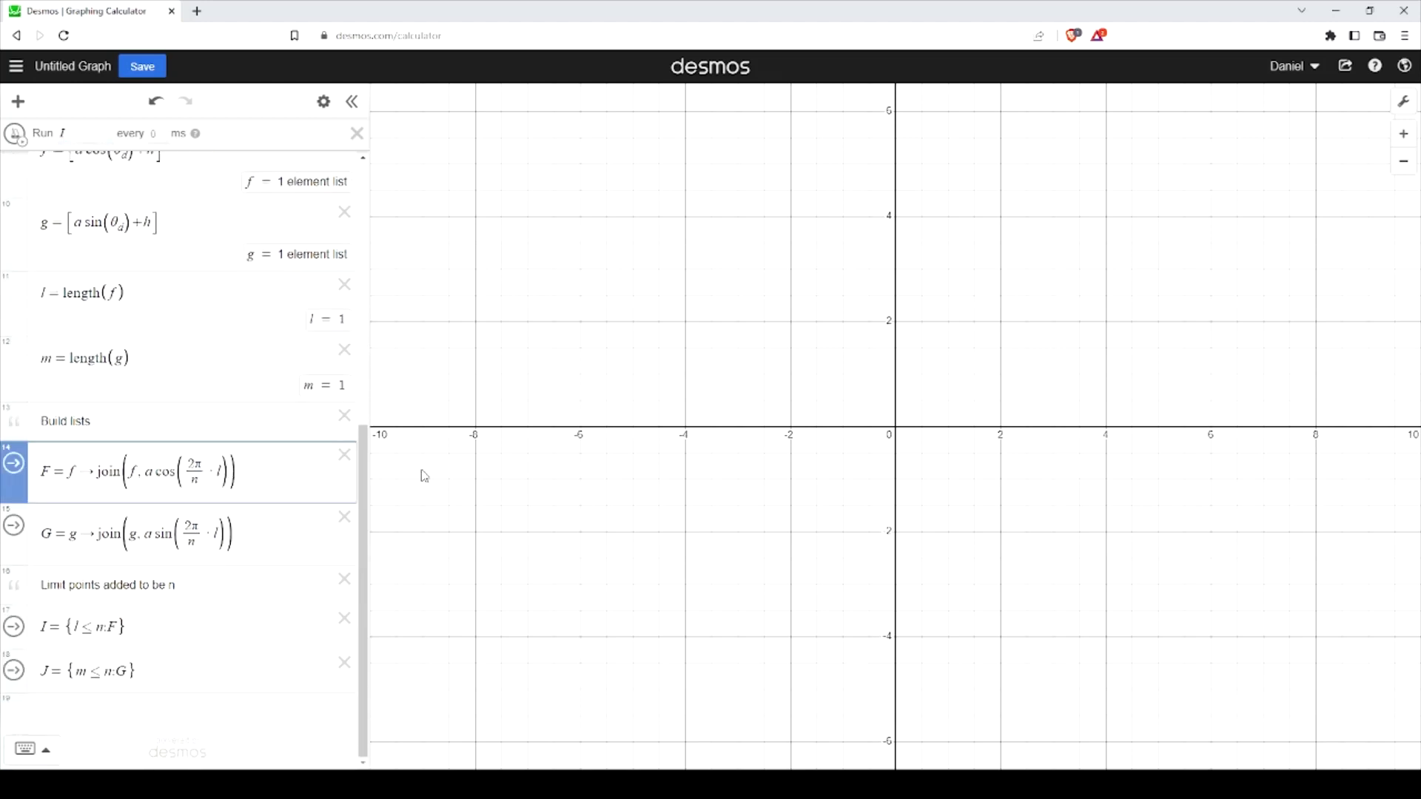
pyautogui.write('+h')
pyautogui.press('Down')
pyautogui.write('+h')
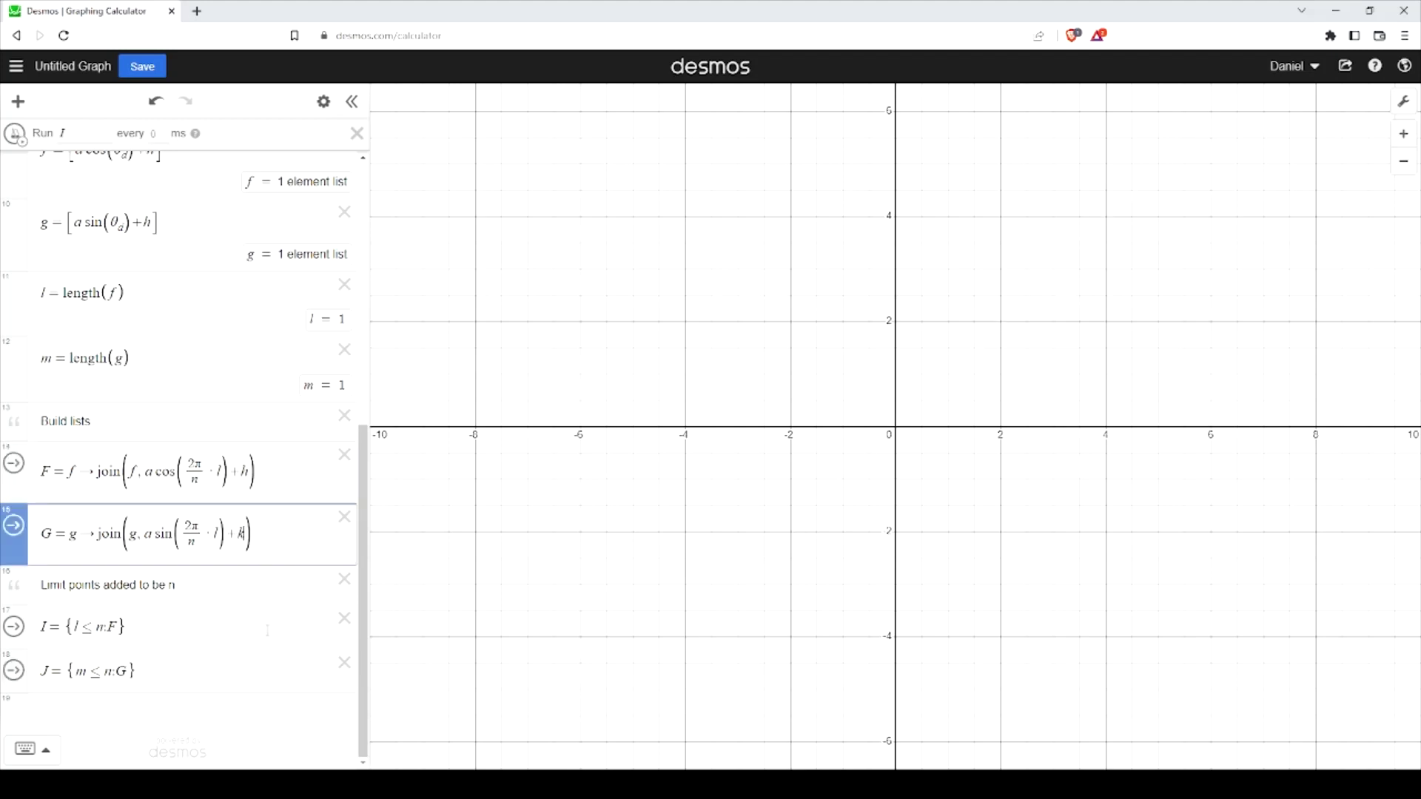
pyautogui.scroll(6, 268, 631)
pyautogui.scroll(-5, 264, 629)
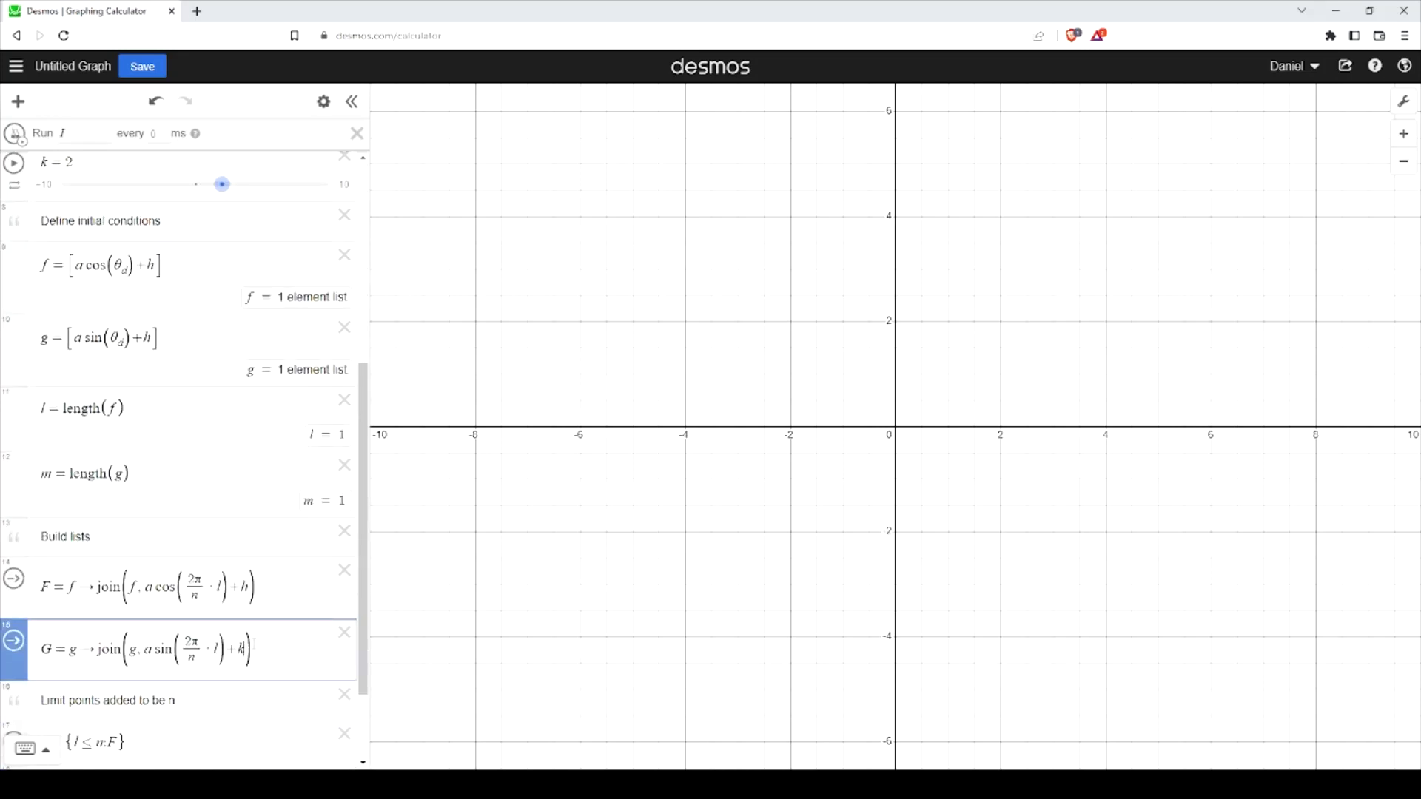
pyautogui.scroll(5, 254, 646)
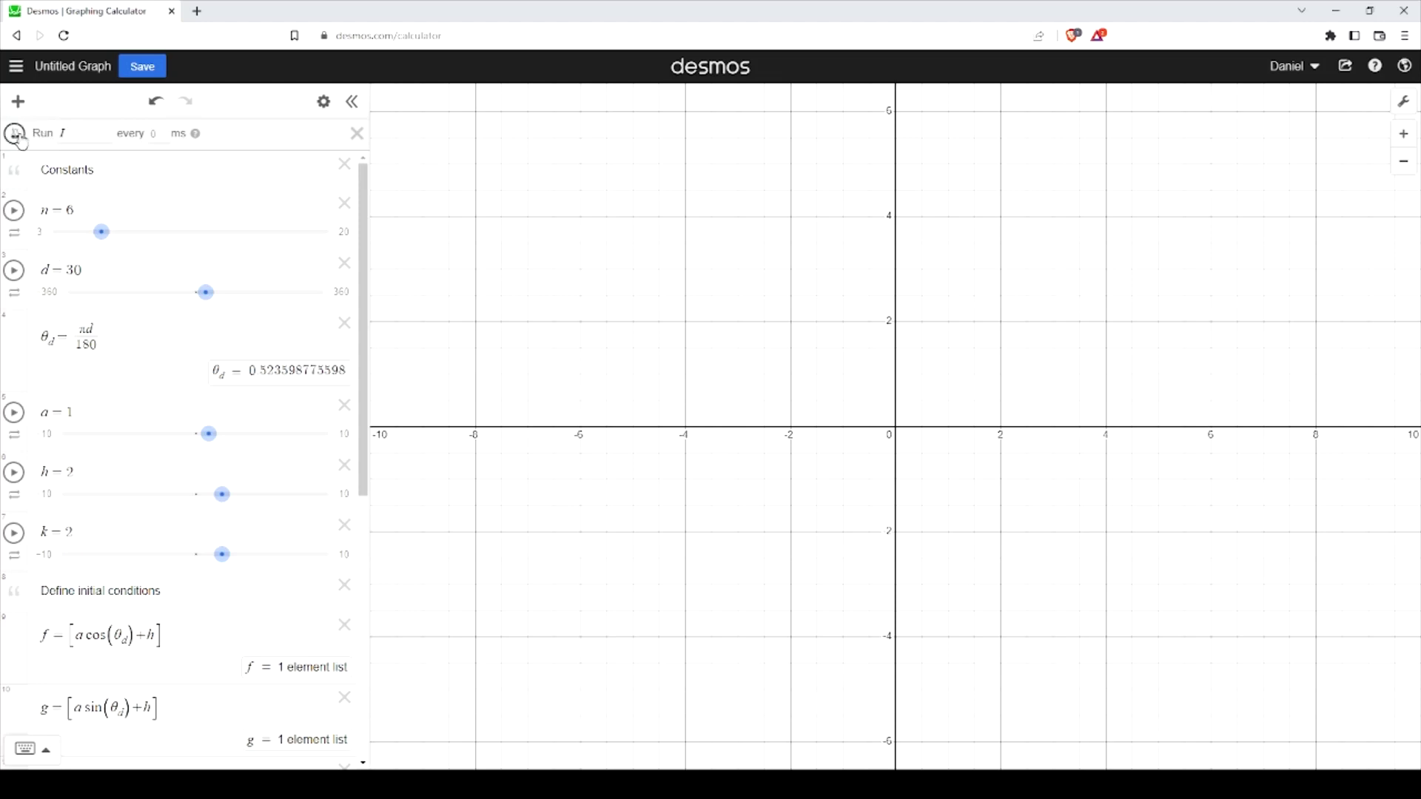
# Run the ticker on action I, then switch it to J and run again until f and g hold 7.
pyautogui.click(15, 134)
pyautogui.scroll(-4, 126, 509)
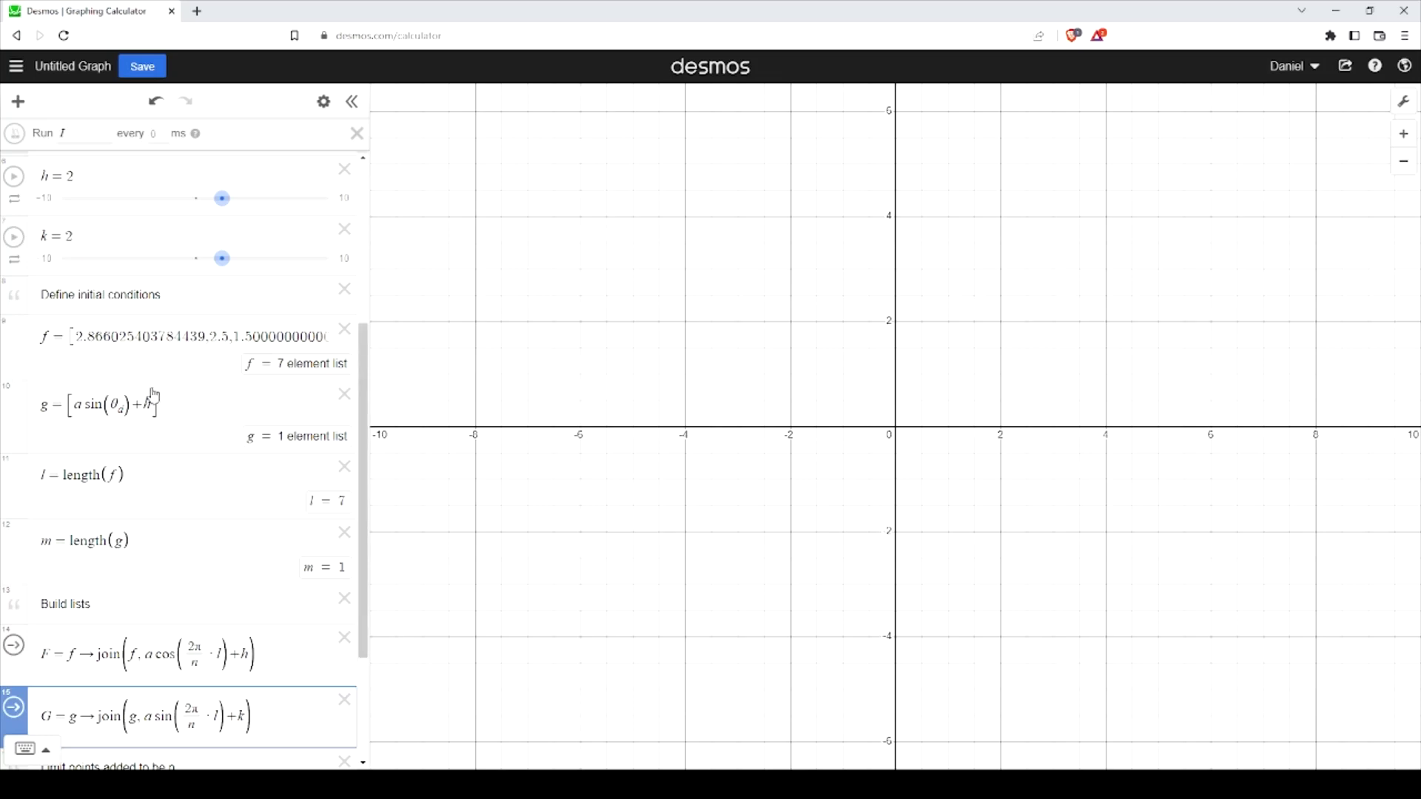
pyautogui.scroll(4, 108, 488)
pyautogui.scroll(-7, 106, 576)
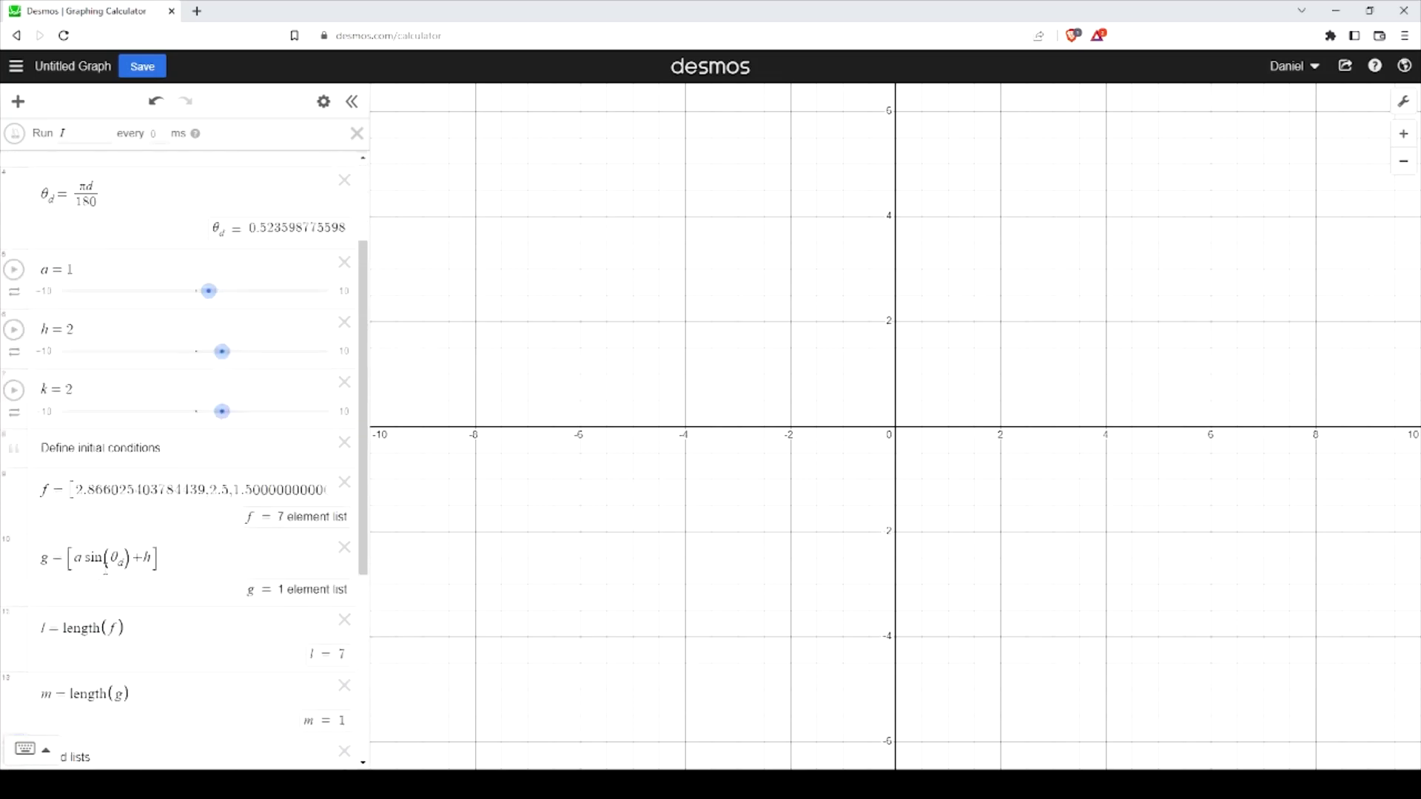
pyautogui.scroll(4, 106, 518)
pyautogui.click(61, 133)
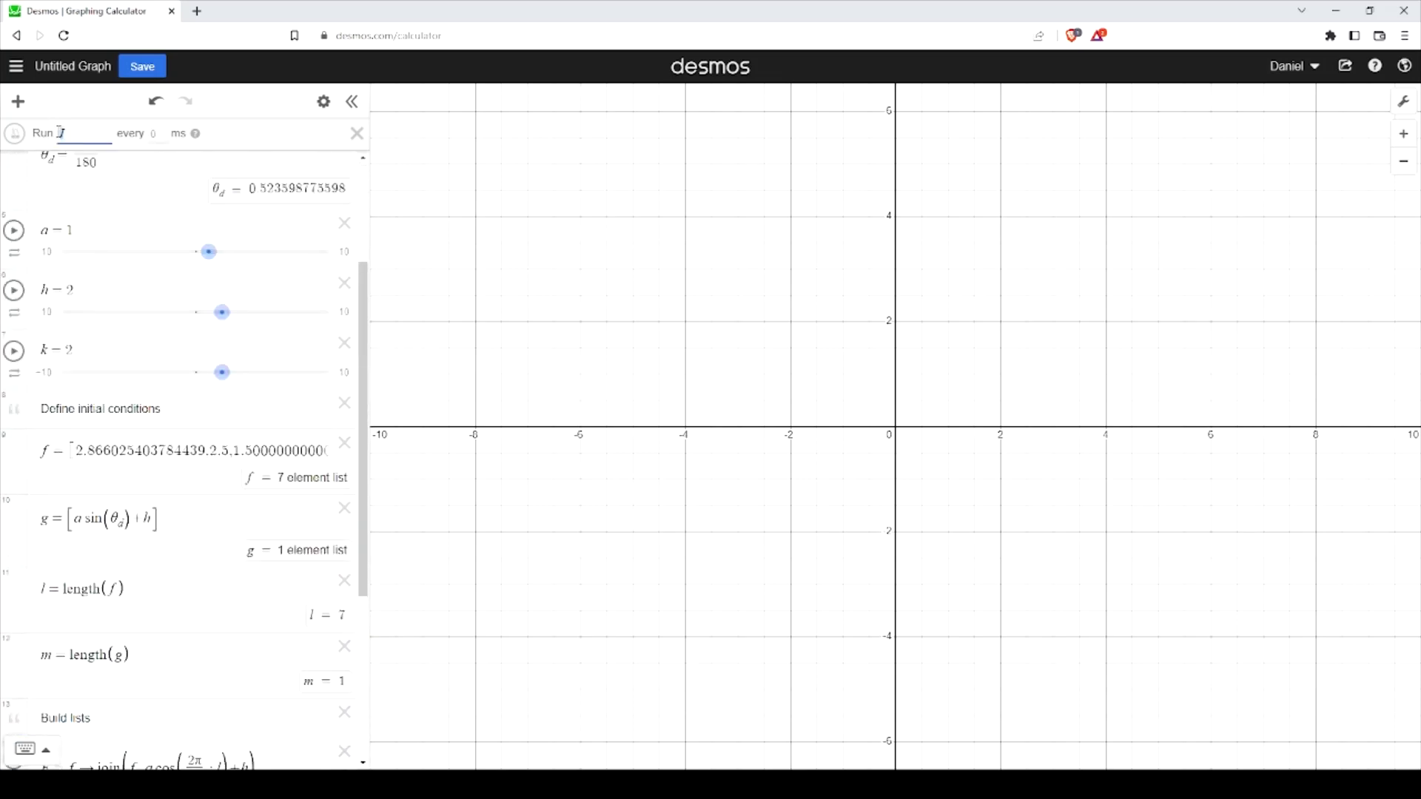
pyautogui.click(18, 140)
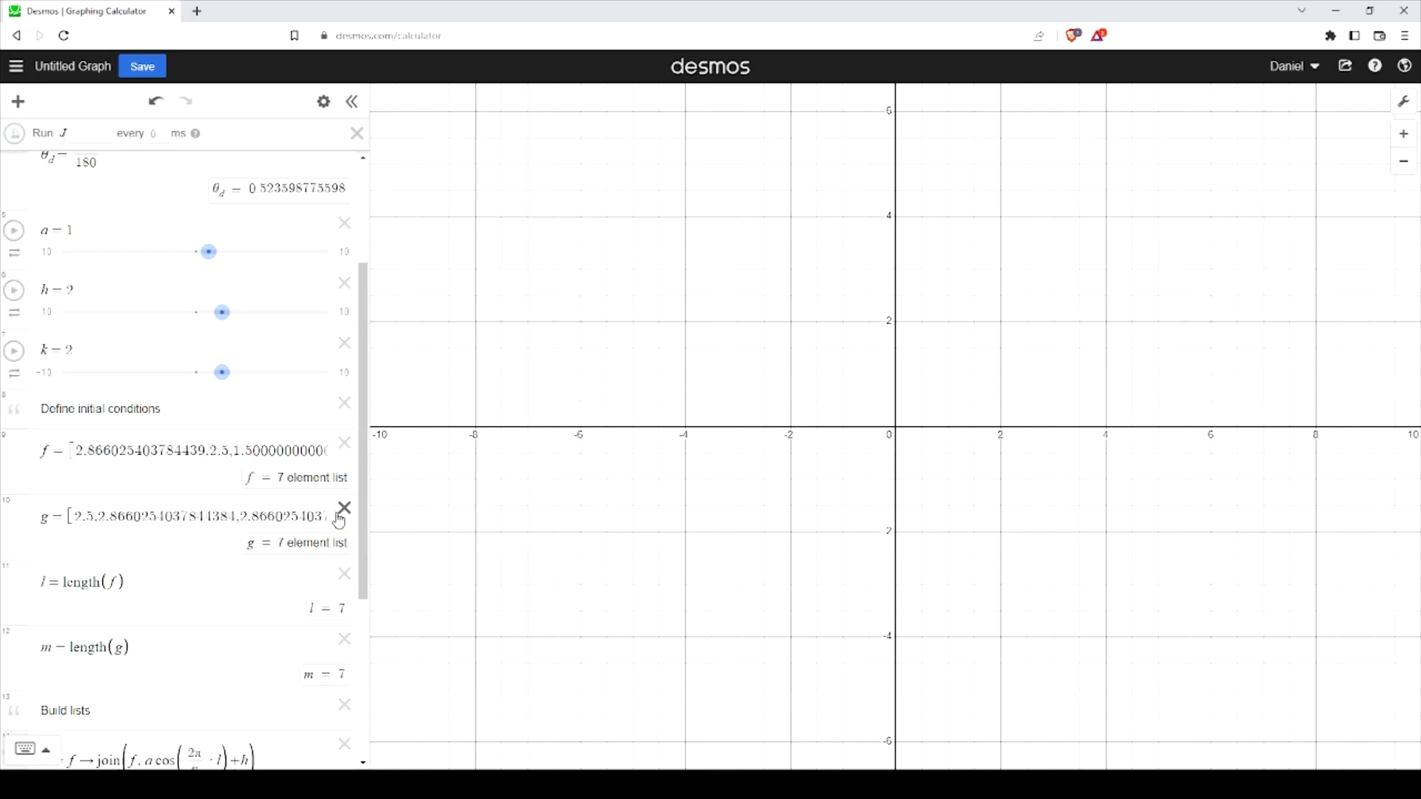
pyautogui.scroll(-4, 185, 632)
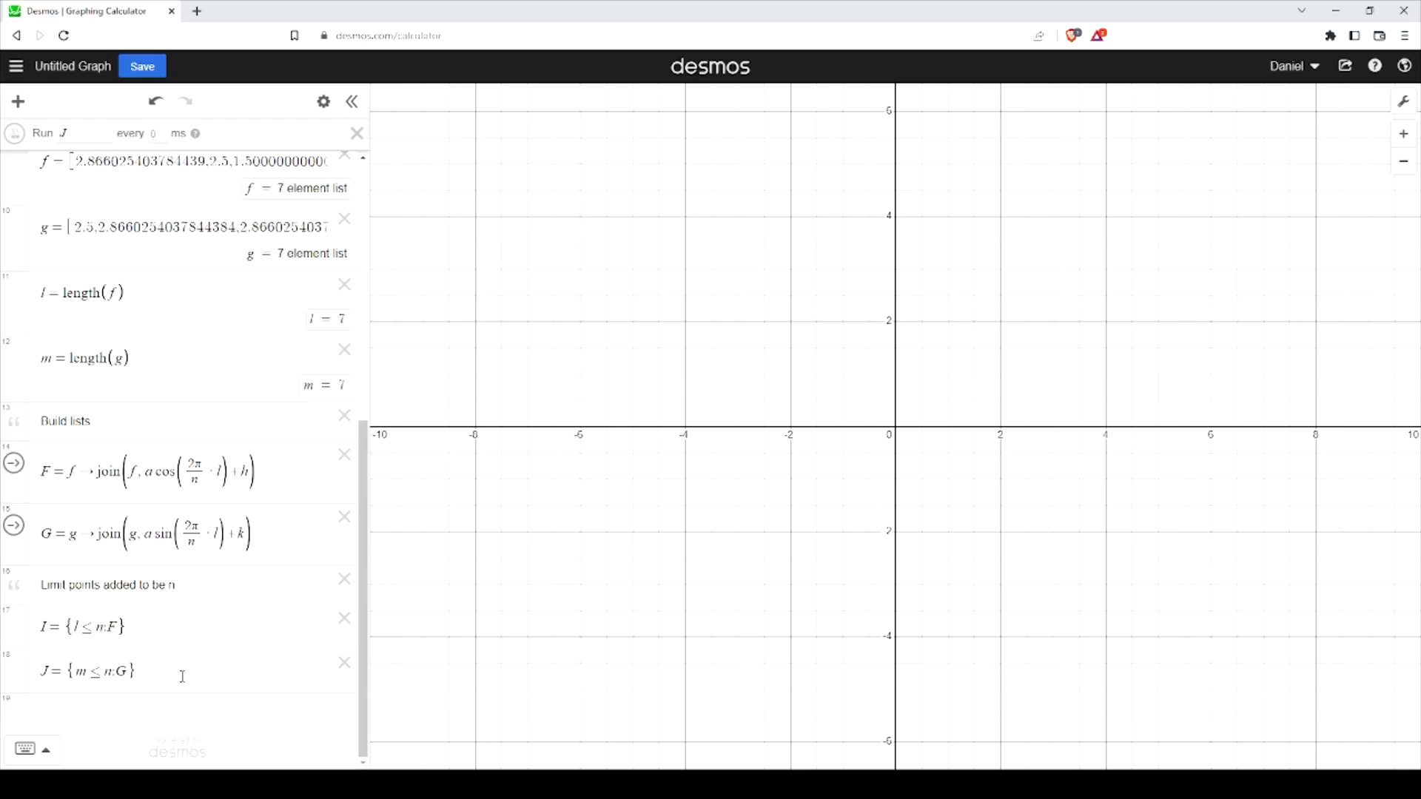
# Add a note reading 'Display points' below the J action.
pyautogui.click(168, 666)
pyautogui.press('Return')
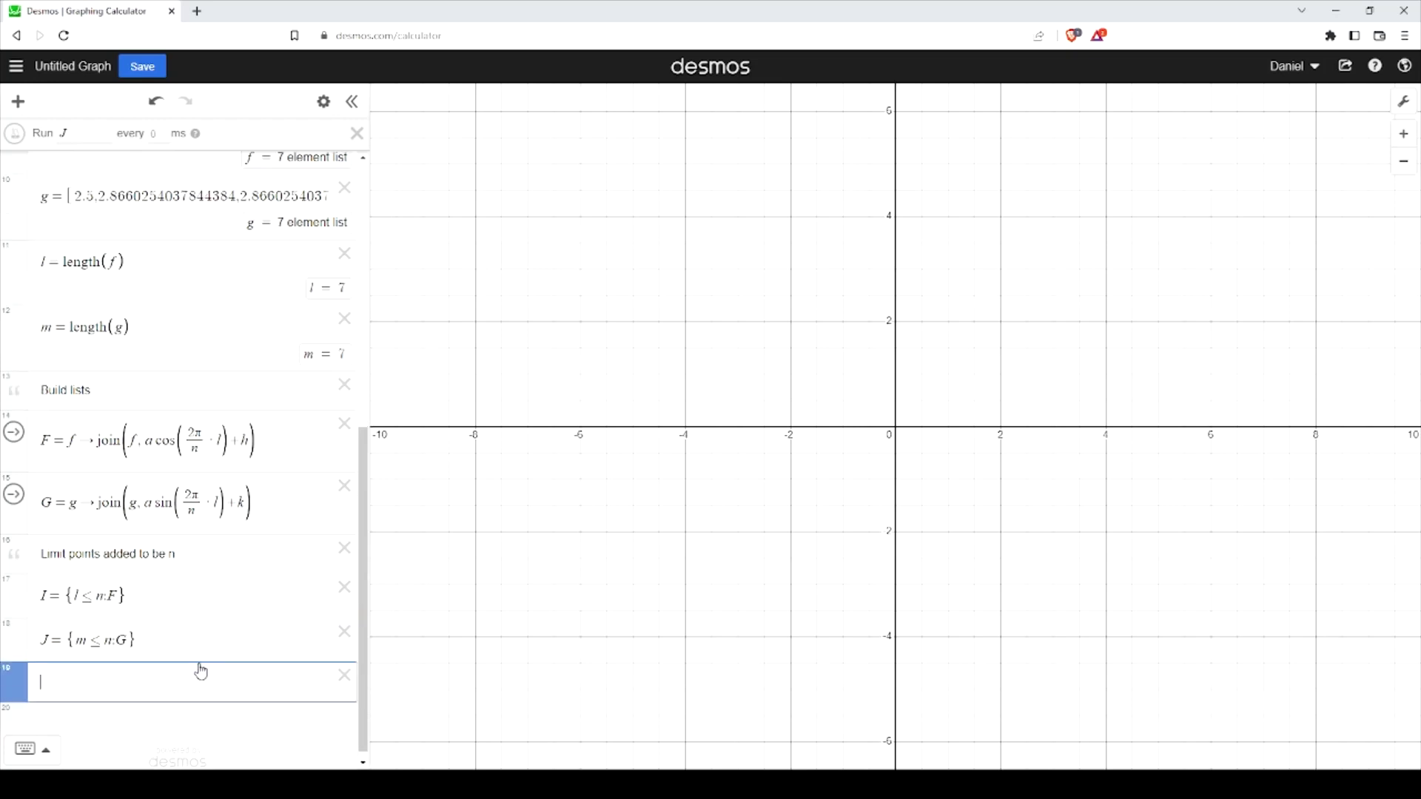
pyautogui.write('"Display')
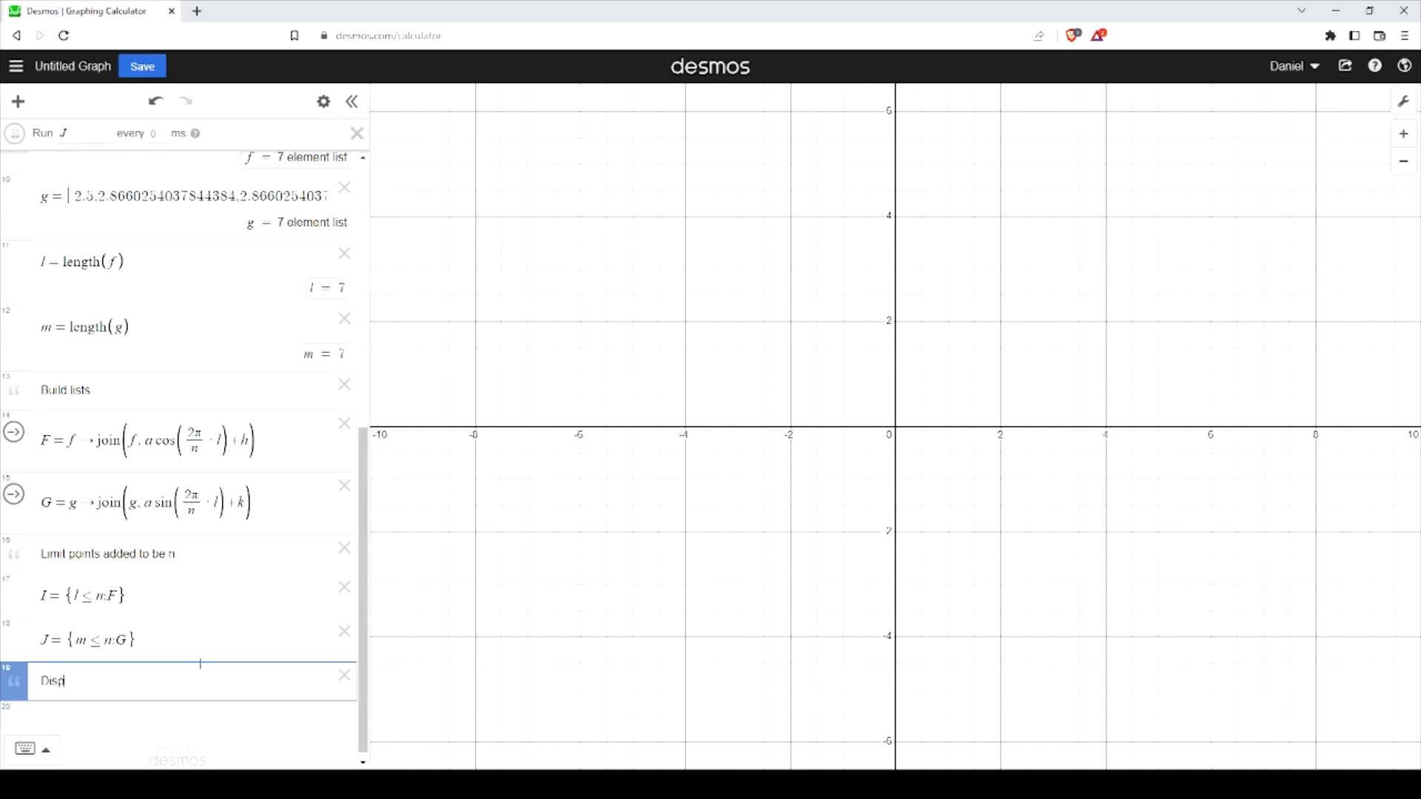
pyautogui.press('BackSpace')
pyautogui.press('BackSpace')
pyautogui.write('lay points')
pyautogui.press('Return')
# Plot the points (f, g) in a new expression row under the note.
pyautogui.write('(')
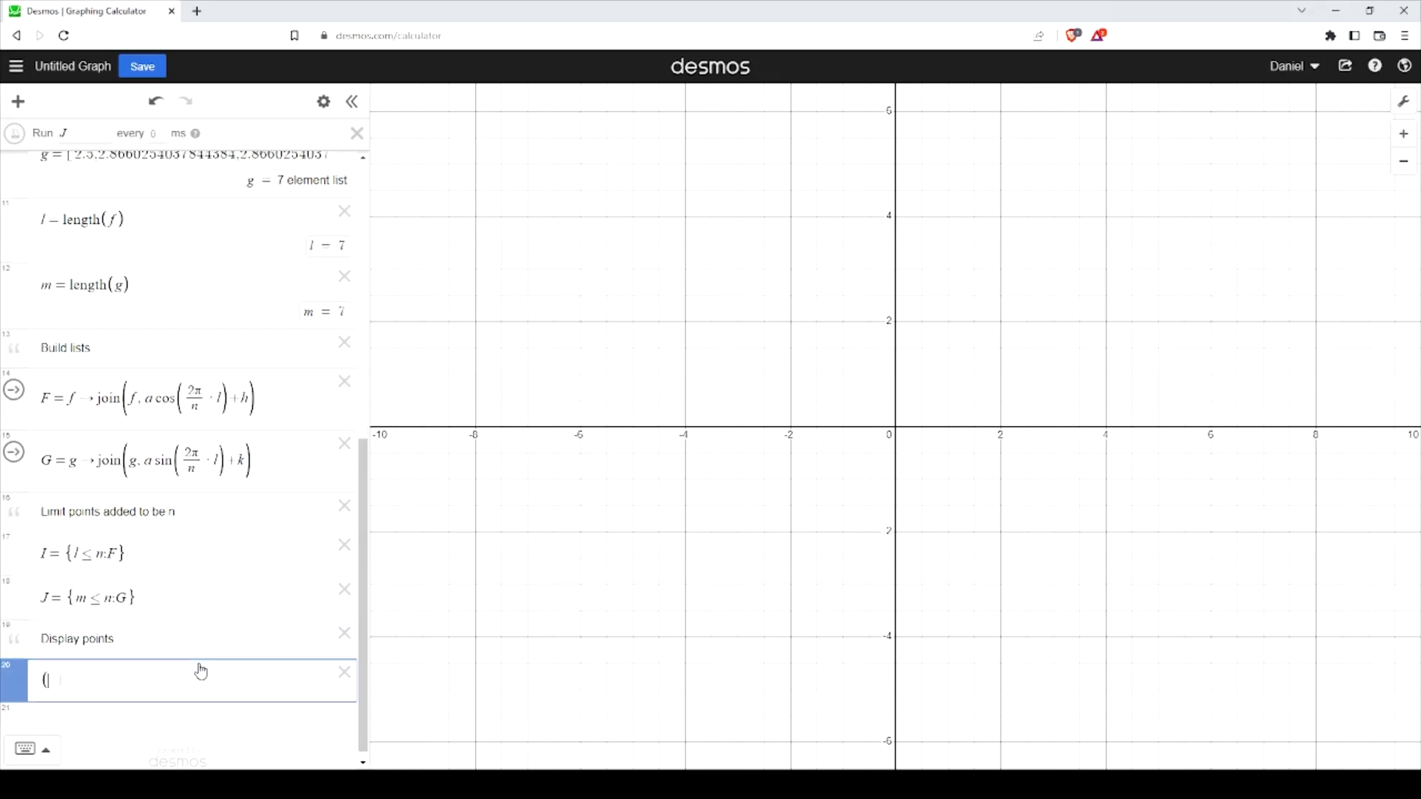
pyautogui.write('f,g')
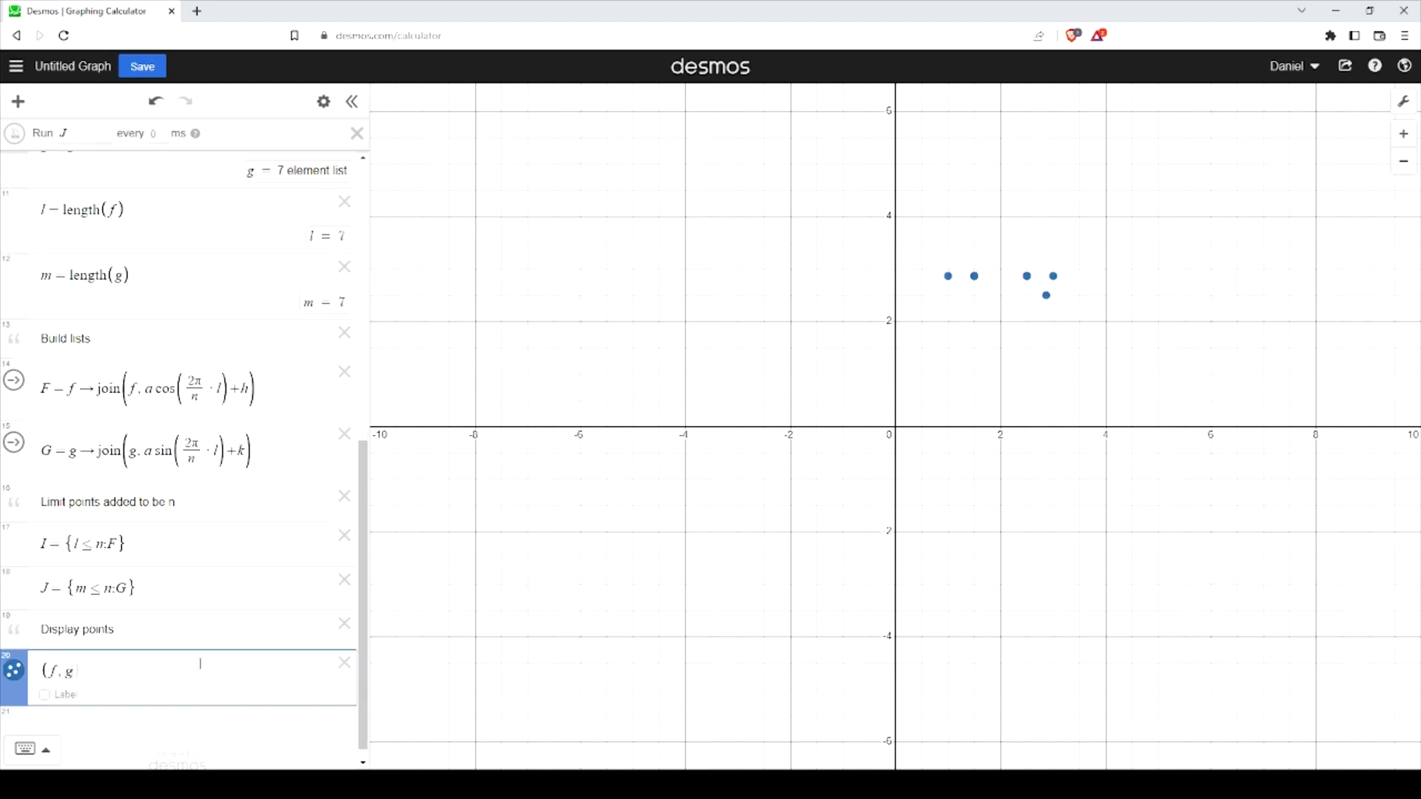
pyautogui.write(')')
pyautogui.scroll(2, 231, 668)
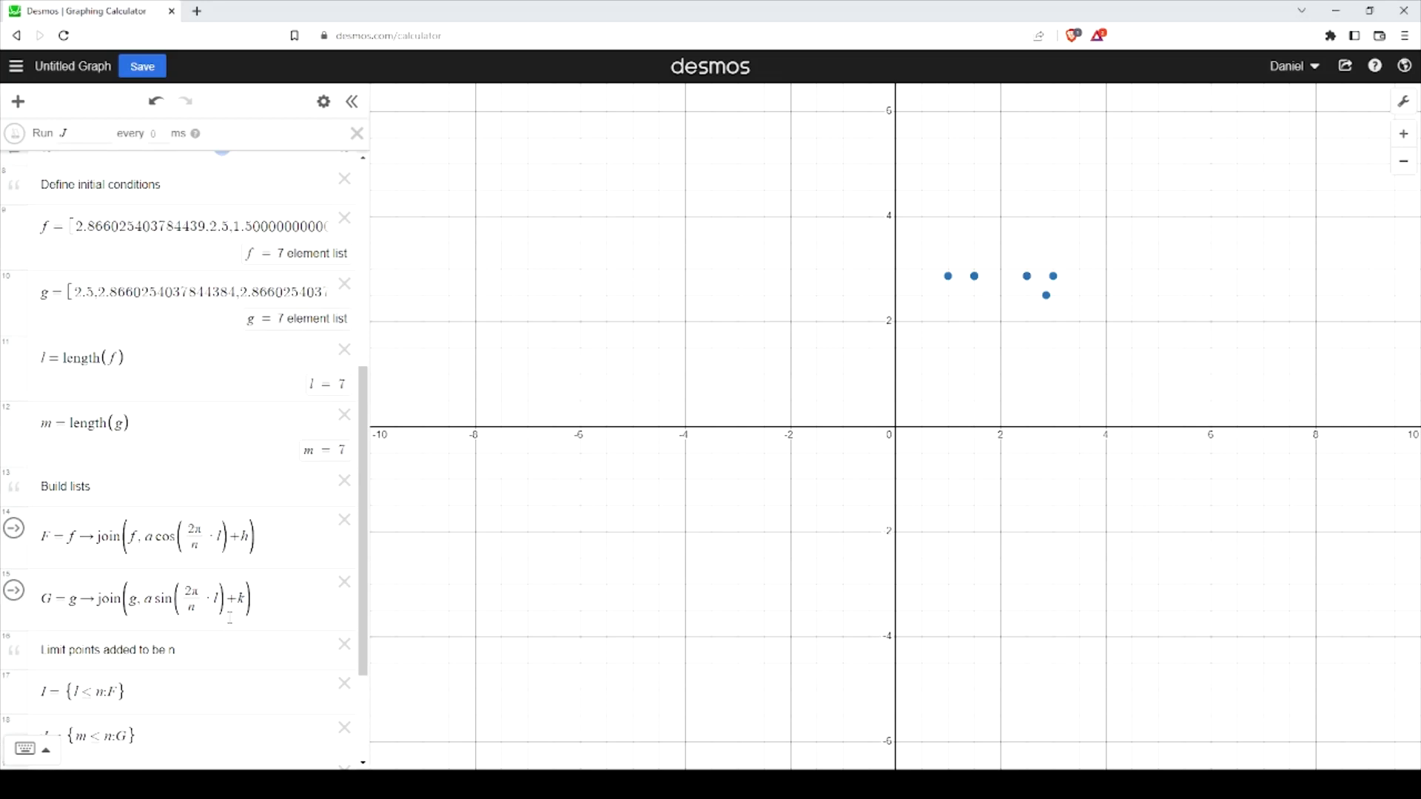
pyautogui.scroll(-1, 234, 592)
pyautogui.scroll(-2, 234, 592)
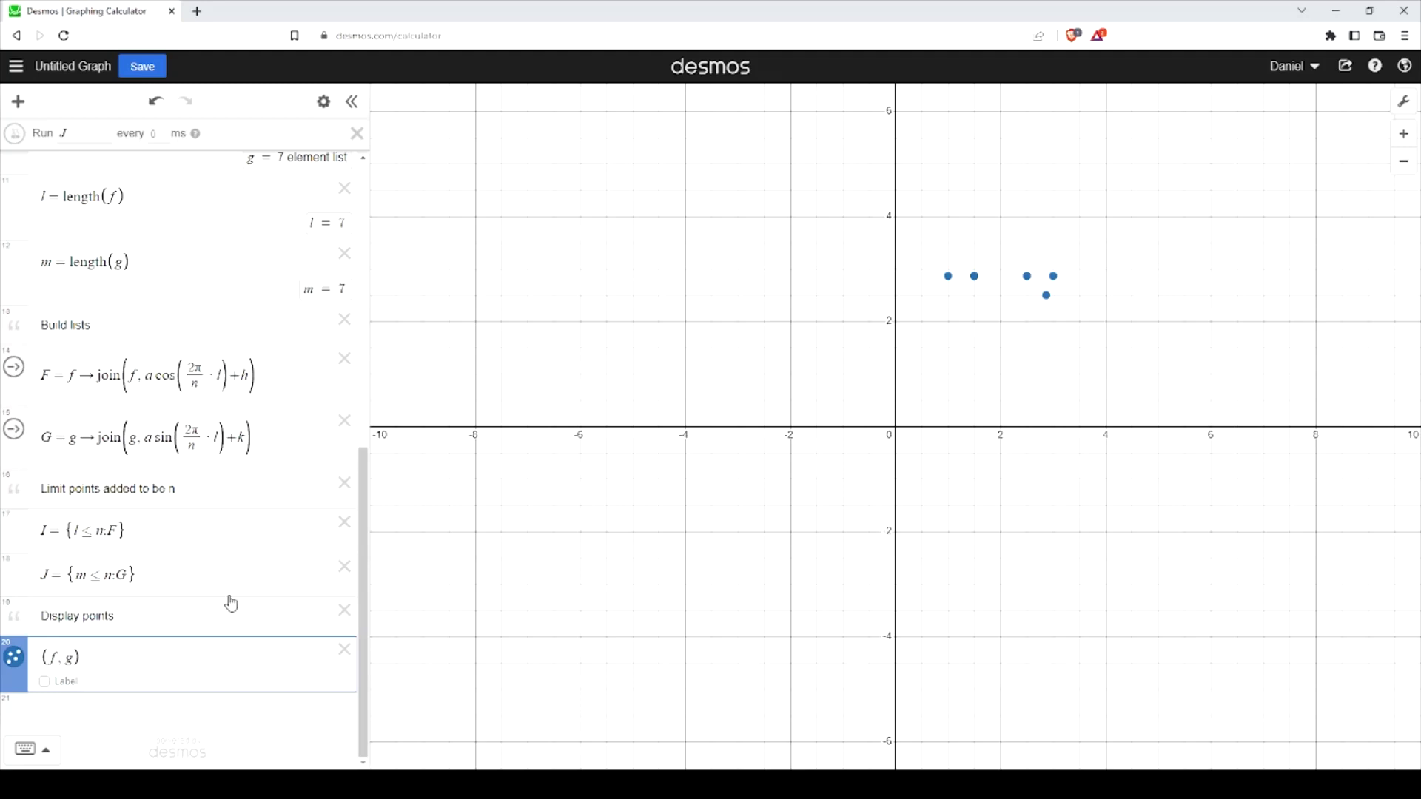
# Try hiding markers and adding lines on (f, g), revert both, then start the ticker.
pyautogui.click(324, 102)
pyautogui.click(9, 661)
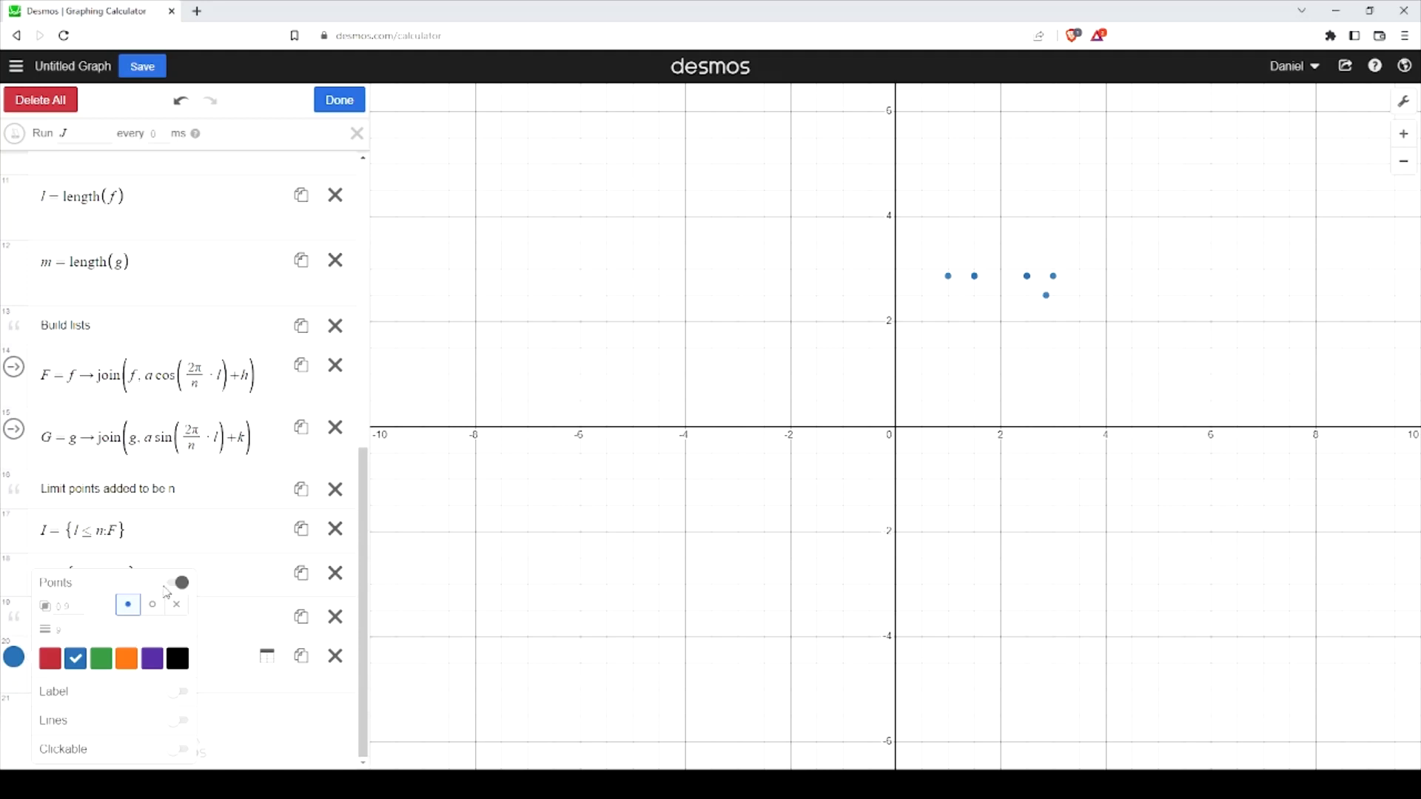
pyautogui.click(179, 582)
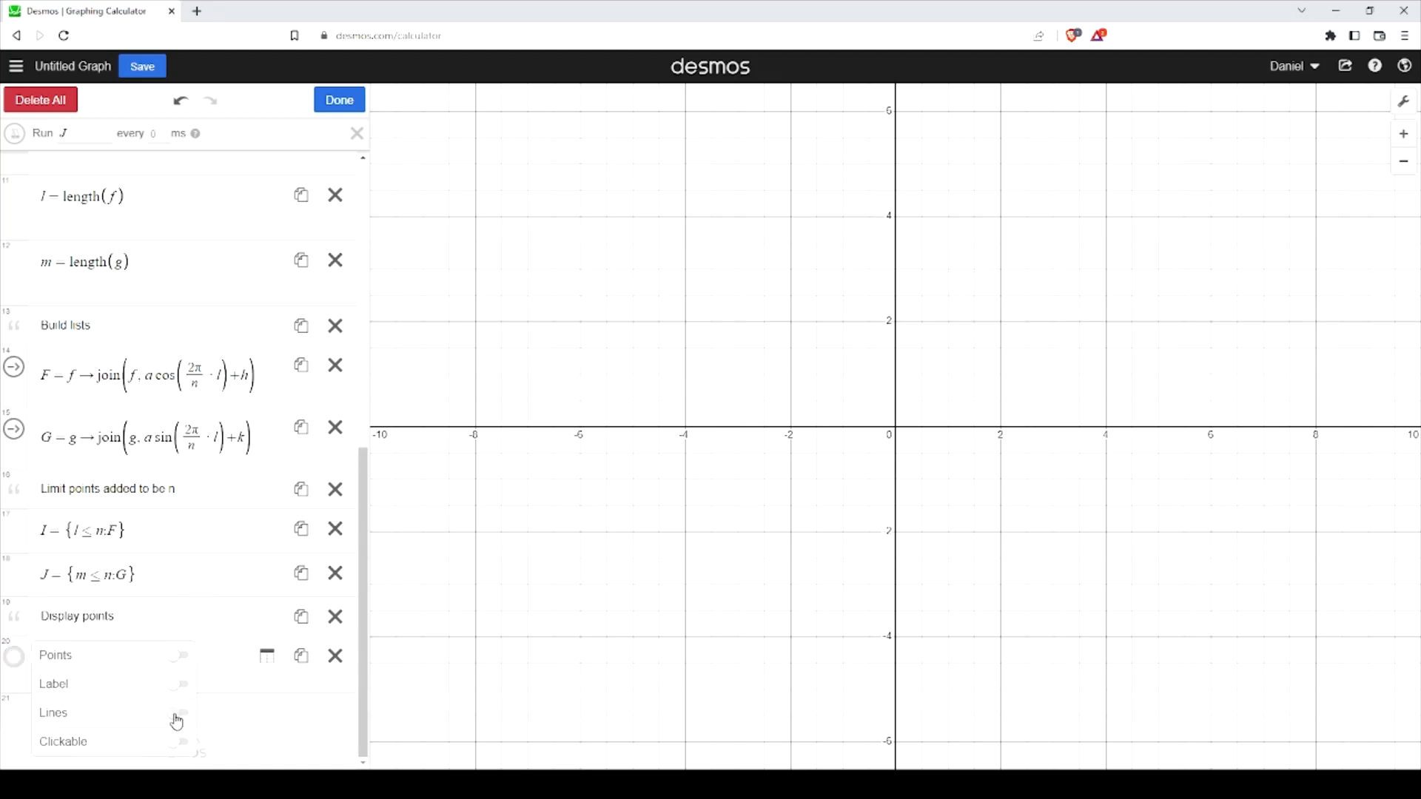
pyautogui.click(182, 716)
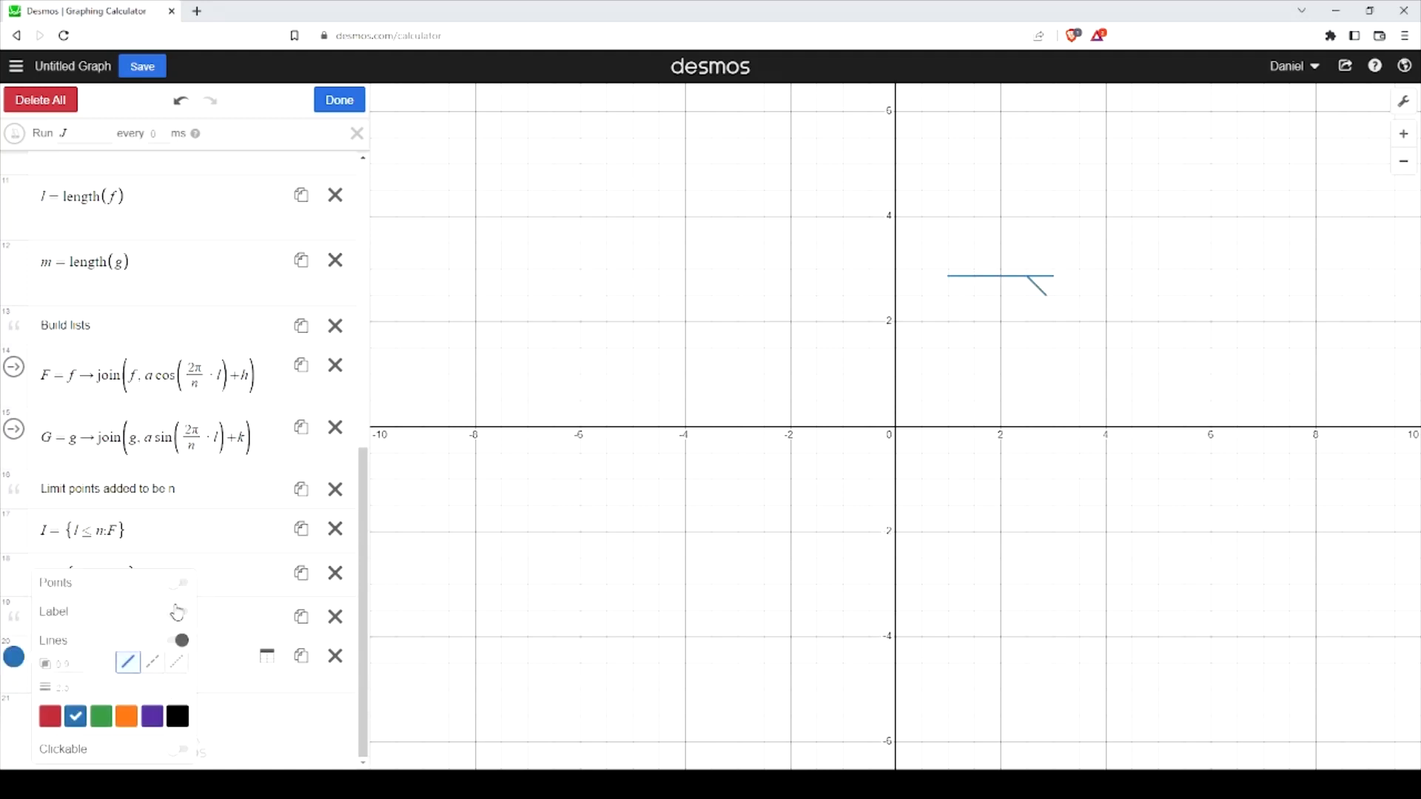
pyautogui.click(179, 583)
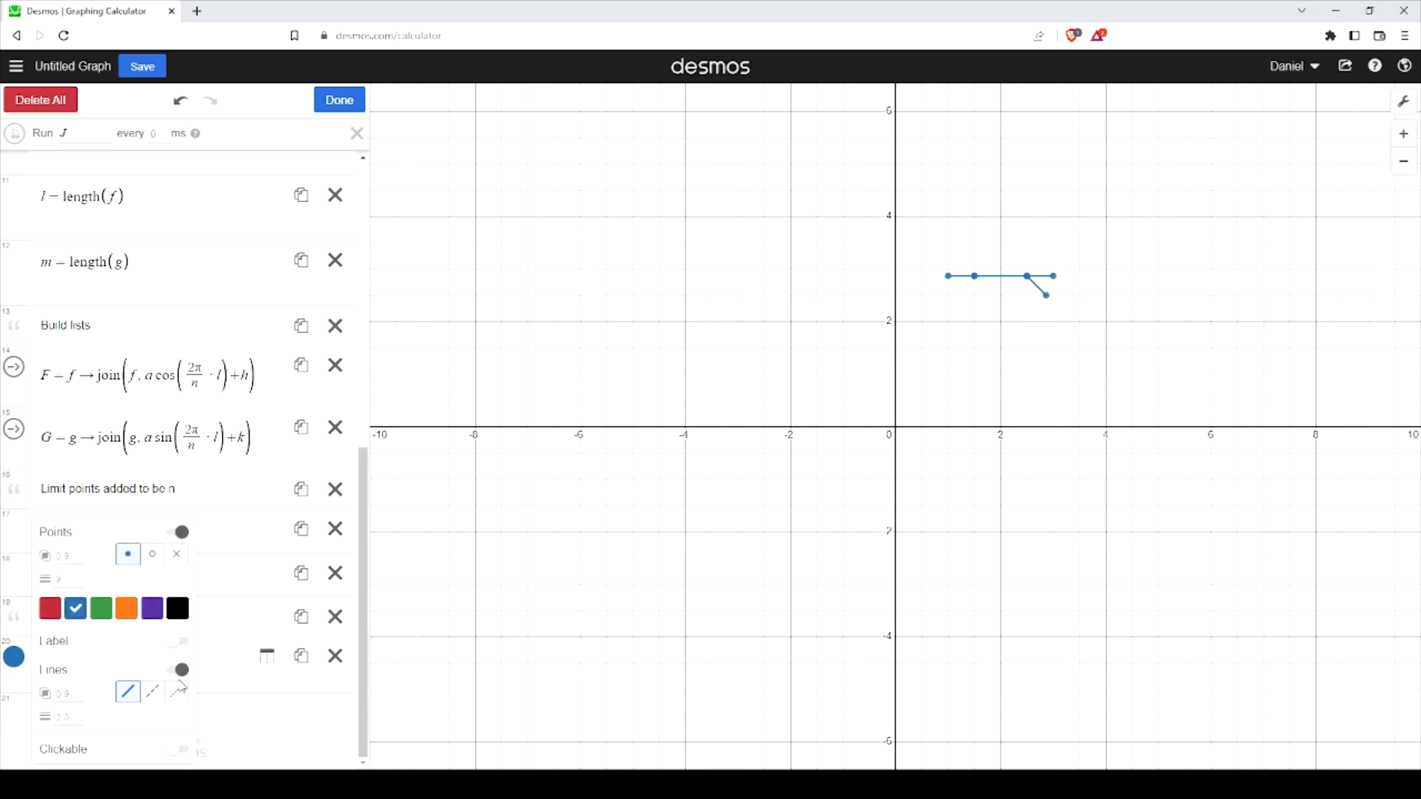
pyautogui.click(179, 669)
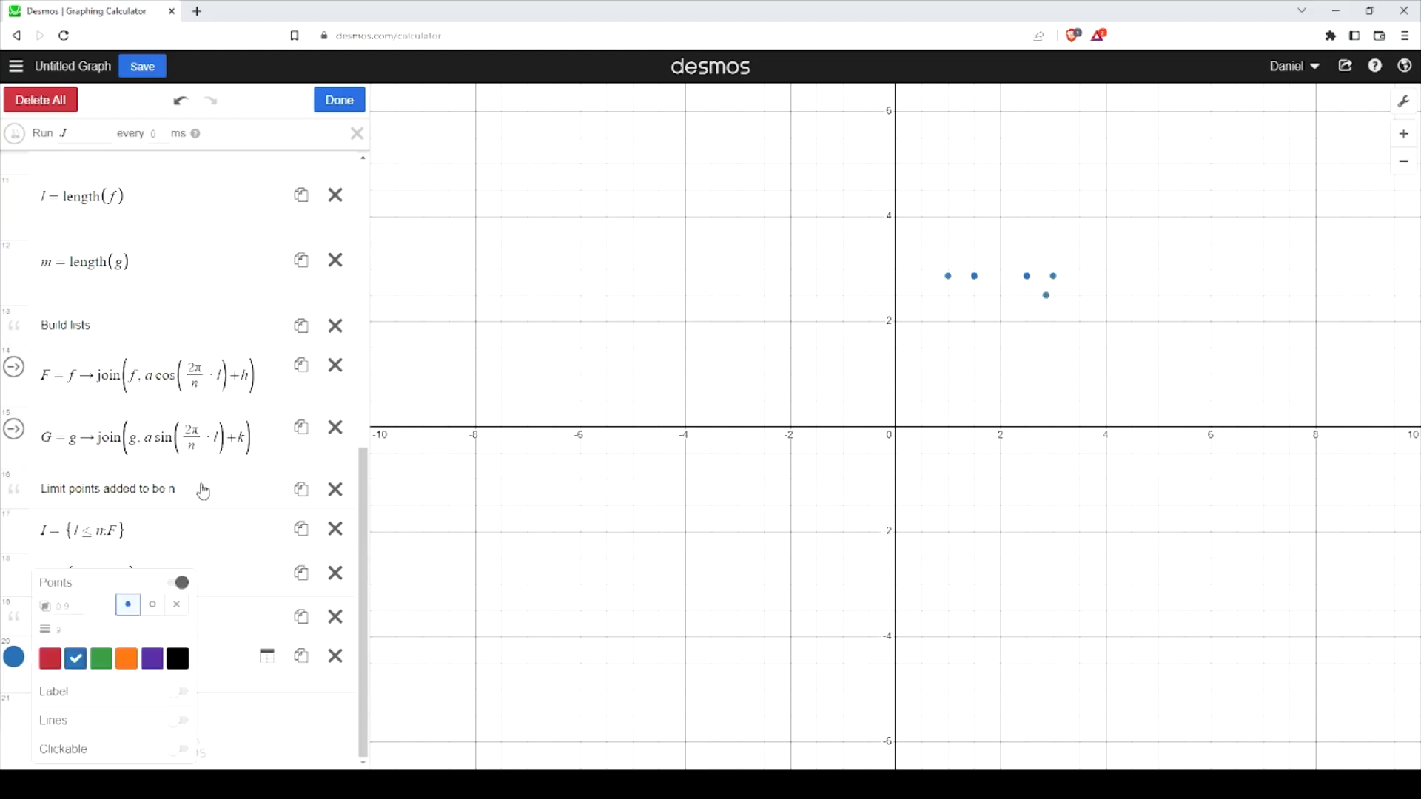
pyautogui.click(339, 100)
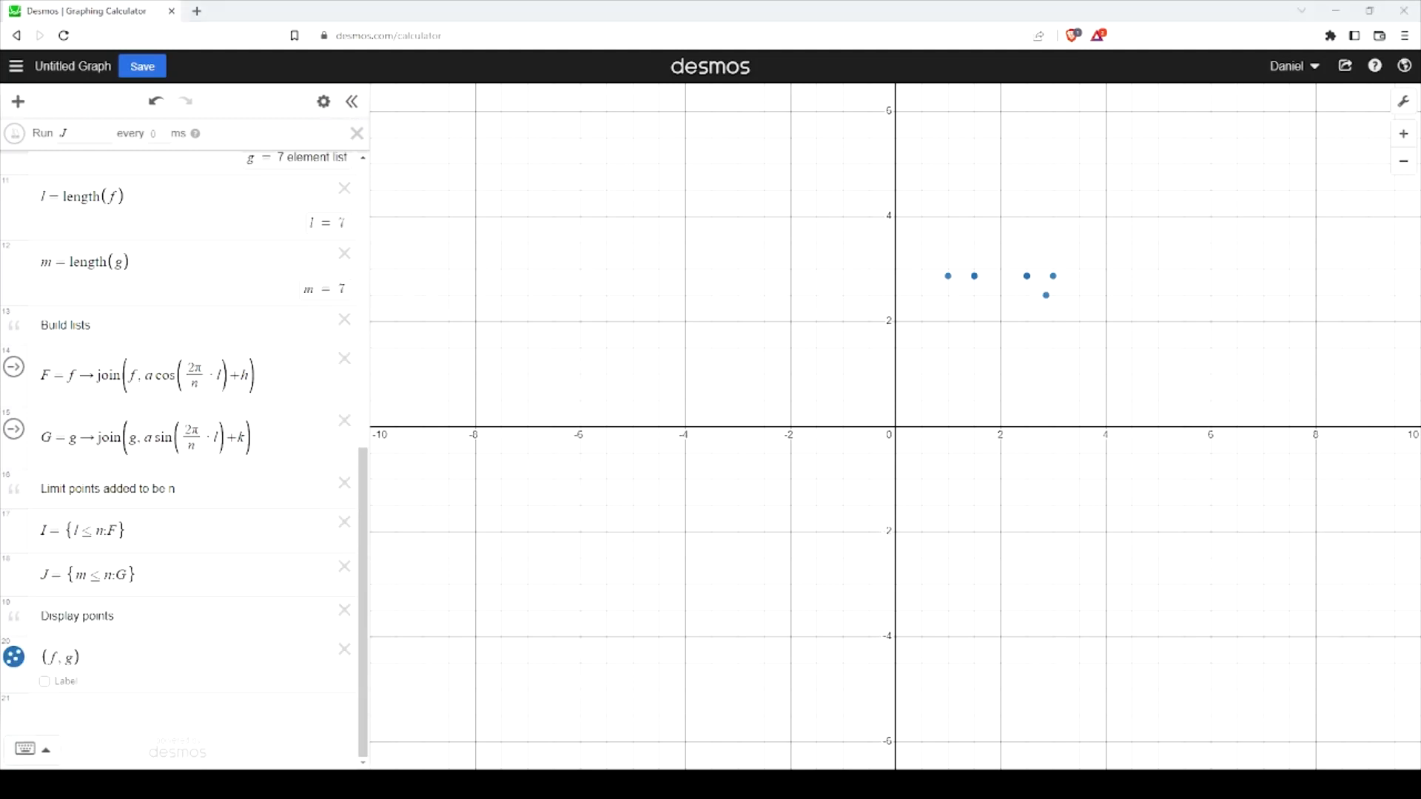
pyautogui.click(14, 133)
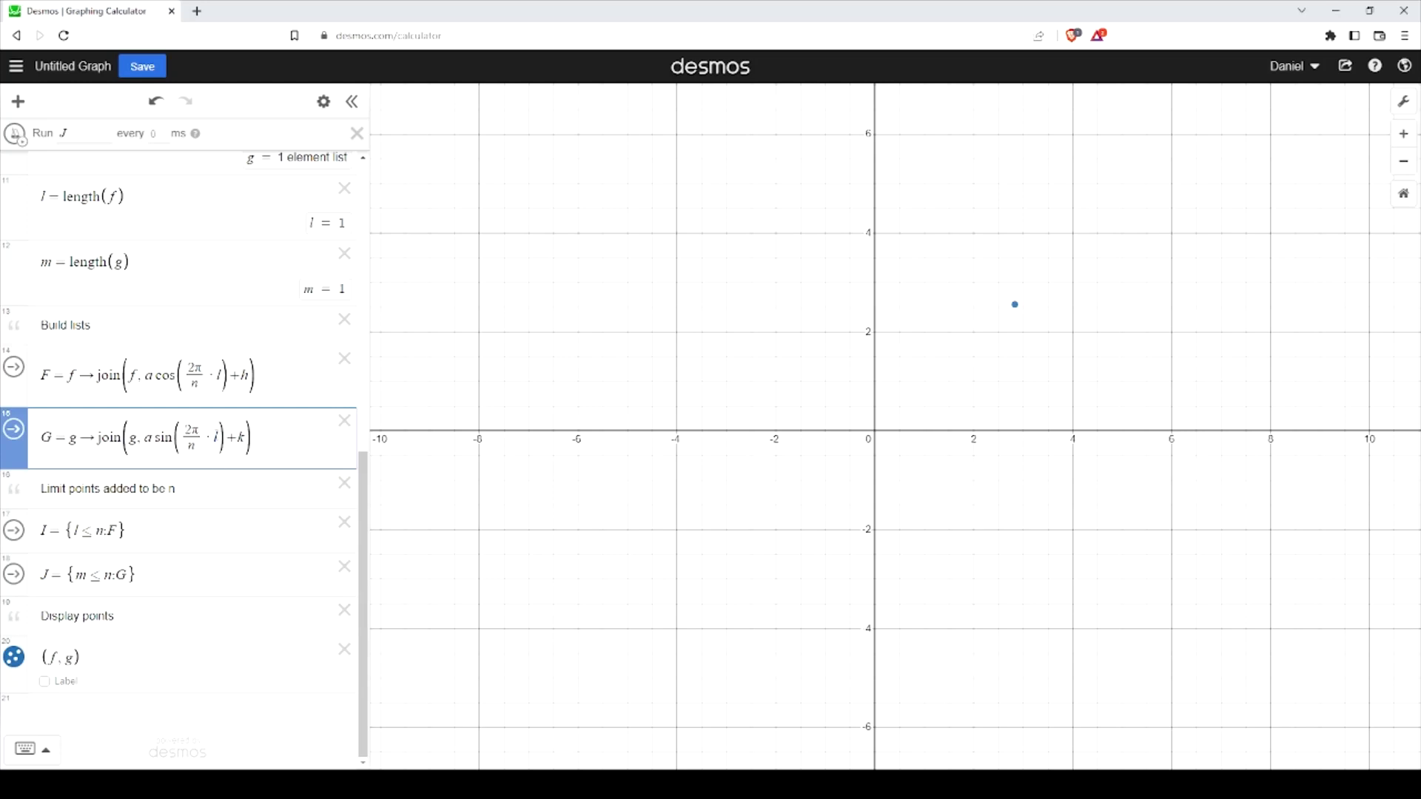
# Change G's counter from l to m and add +θ_d to the angles in F and G.
pyautogui.scroll(1, 164, 379)
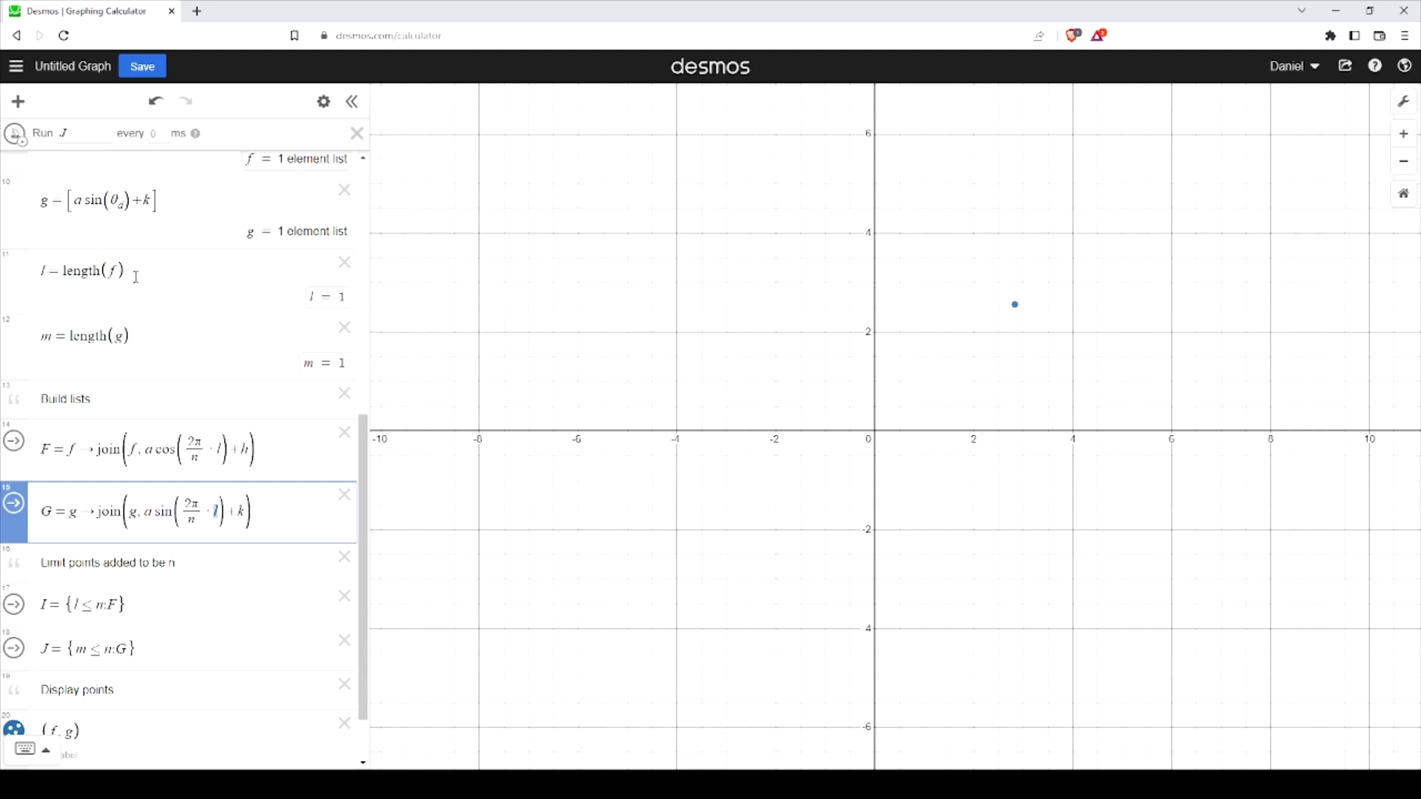
pyautogui.write('m')
pyautogui.scroll(2, 85, 537)
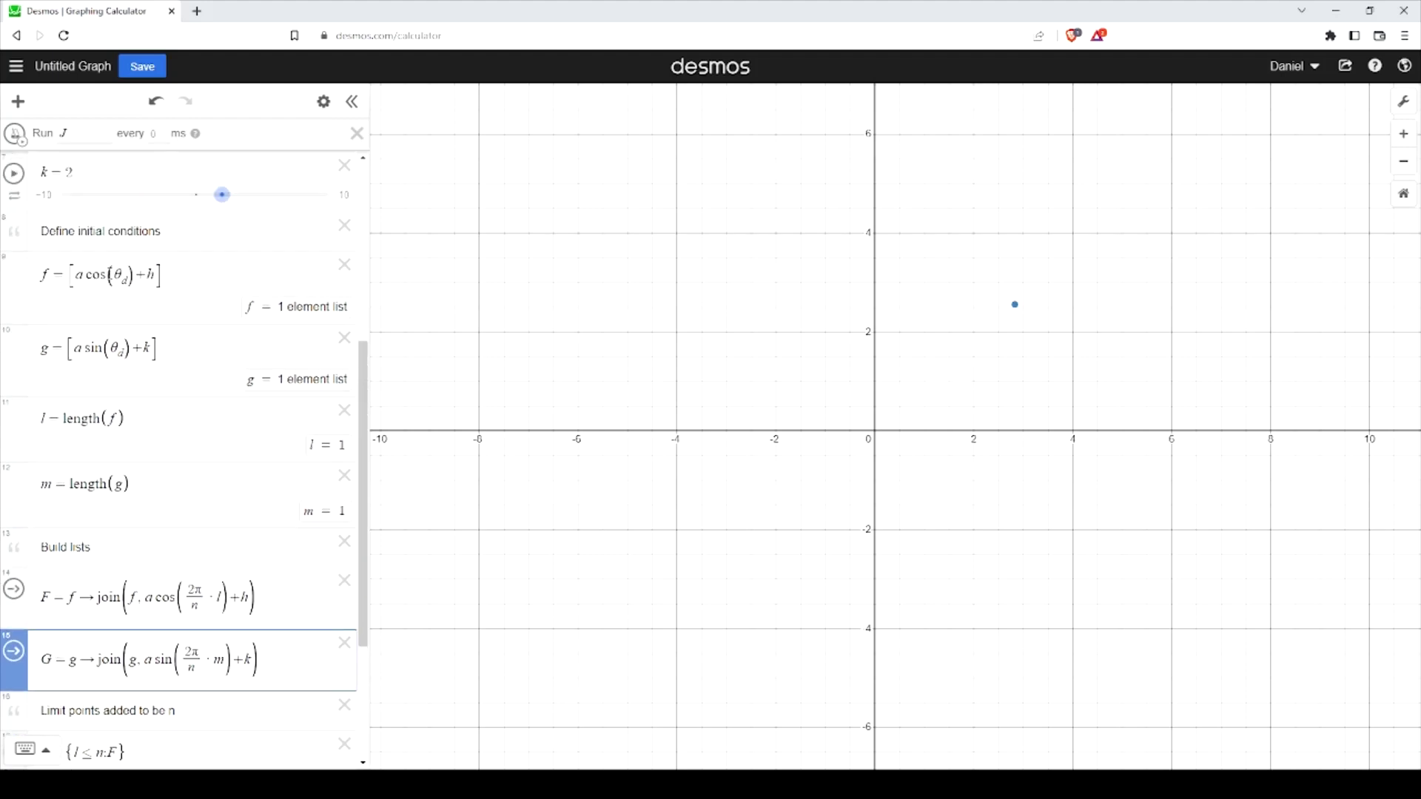
pyautogui.click(122, 279)
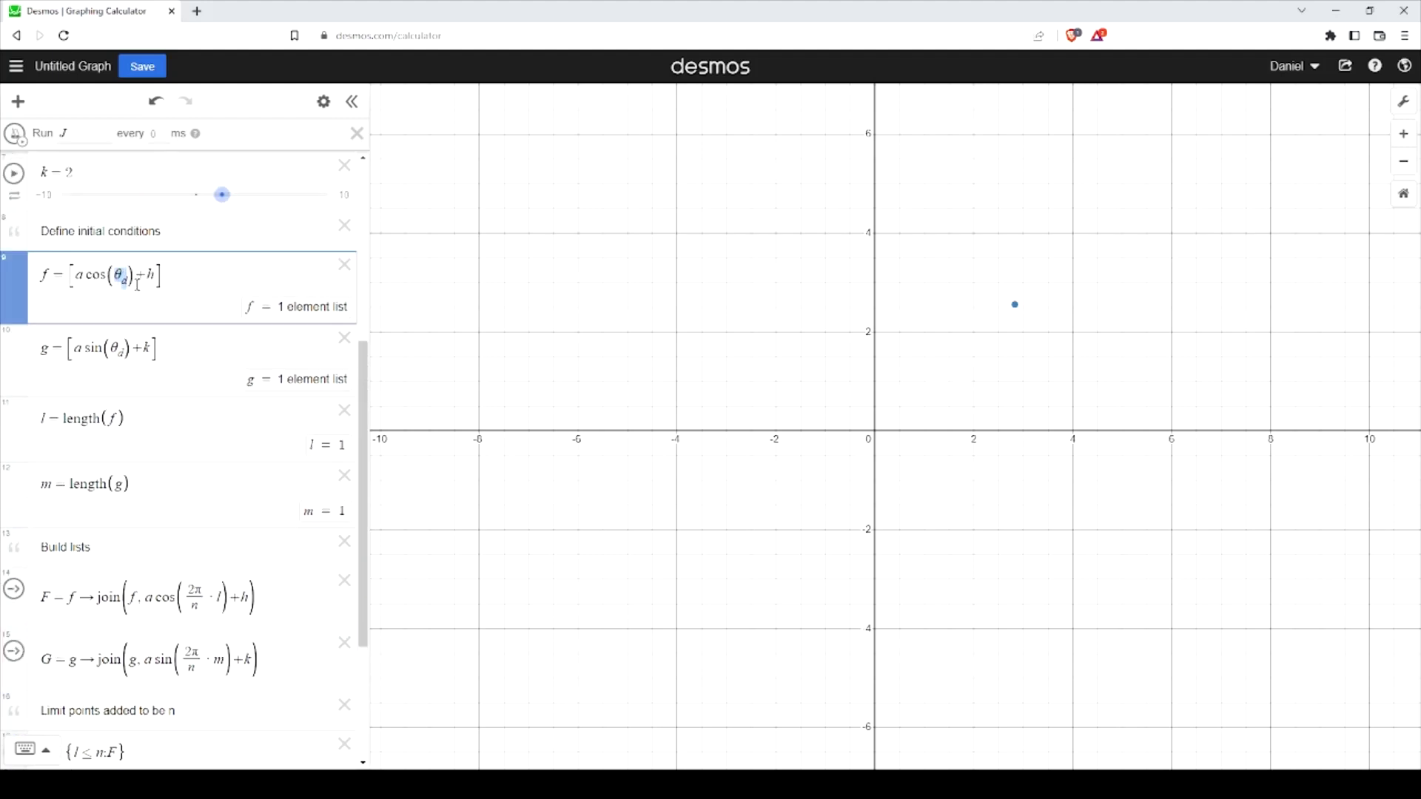
pyautogui.click(328, 587)
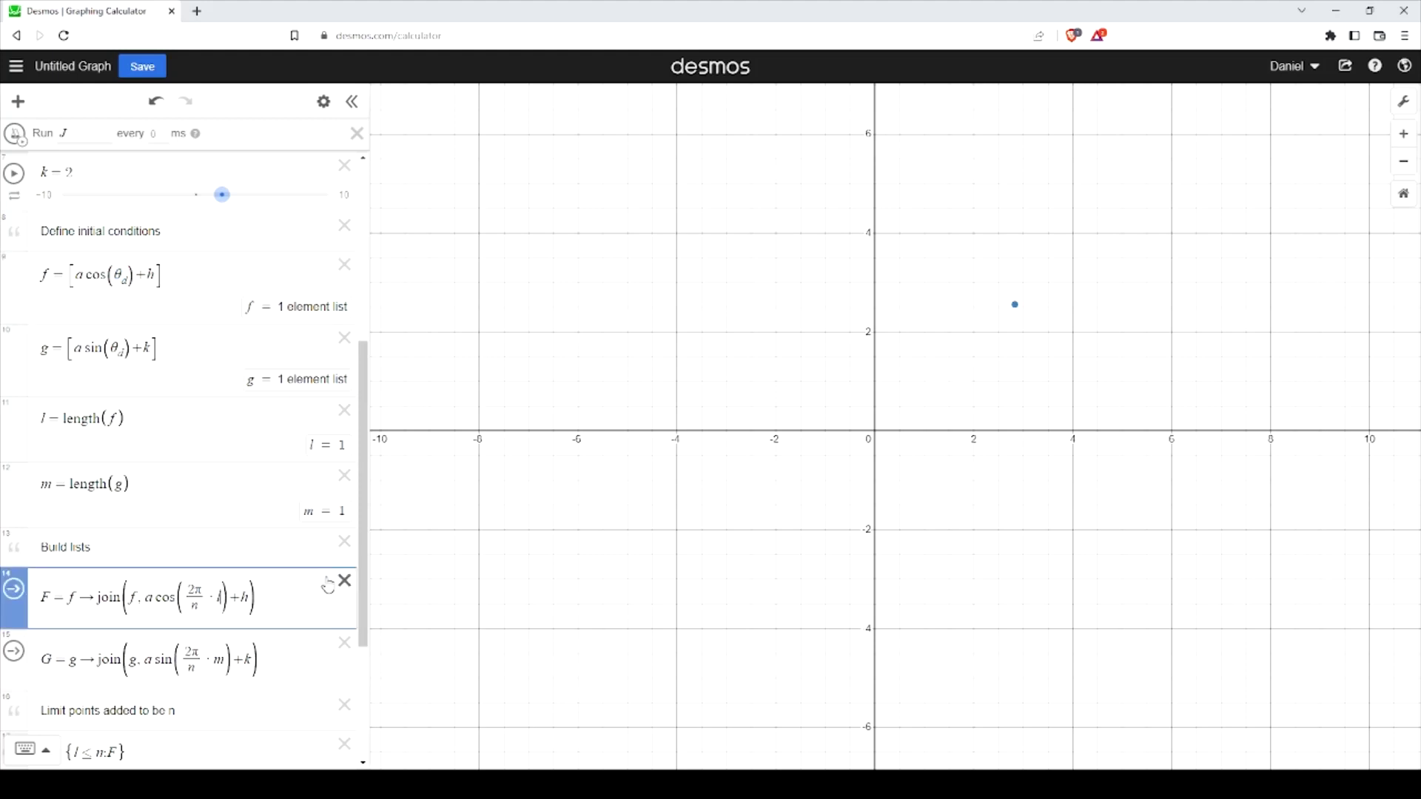
pyautogui.write('theta_a')
pyautogui.click(227, 662)
pyautogui.write('+theta_a')
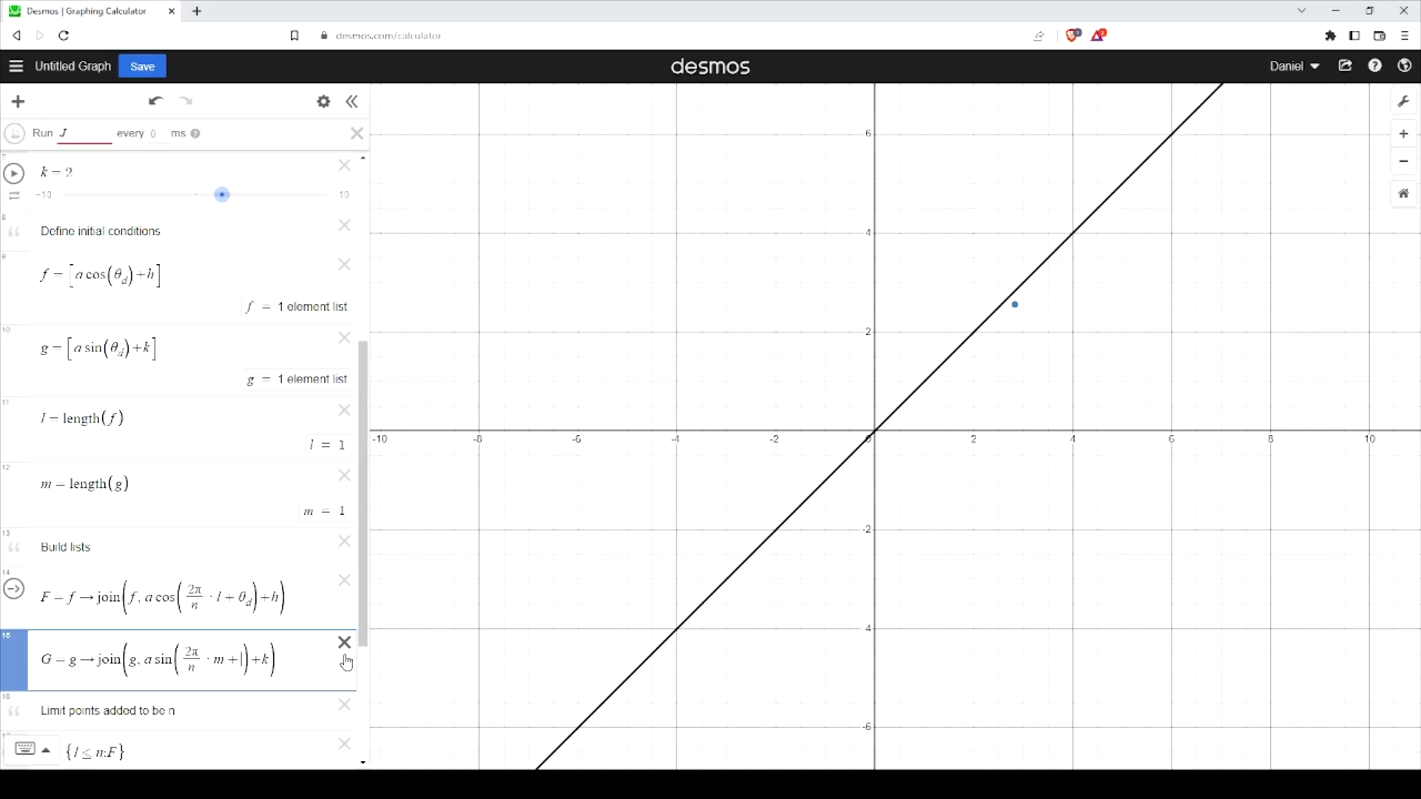
pyautogui.scroll(-3, 180, 589)
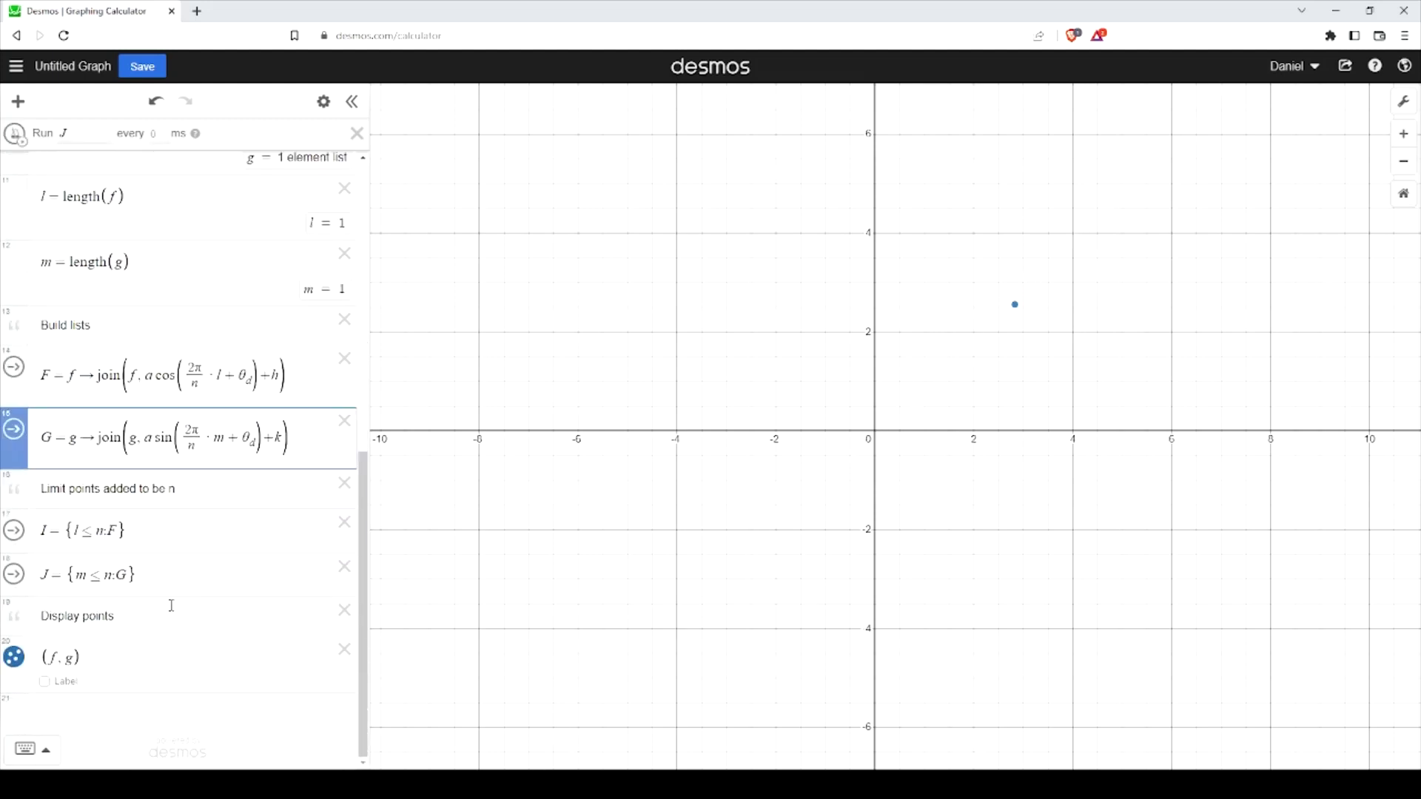
pyautogui.scroll(10, 177, 592)
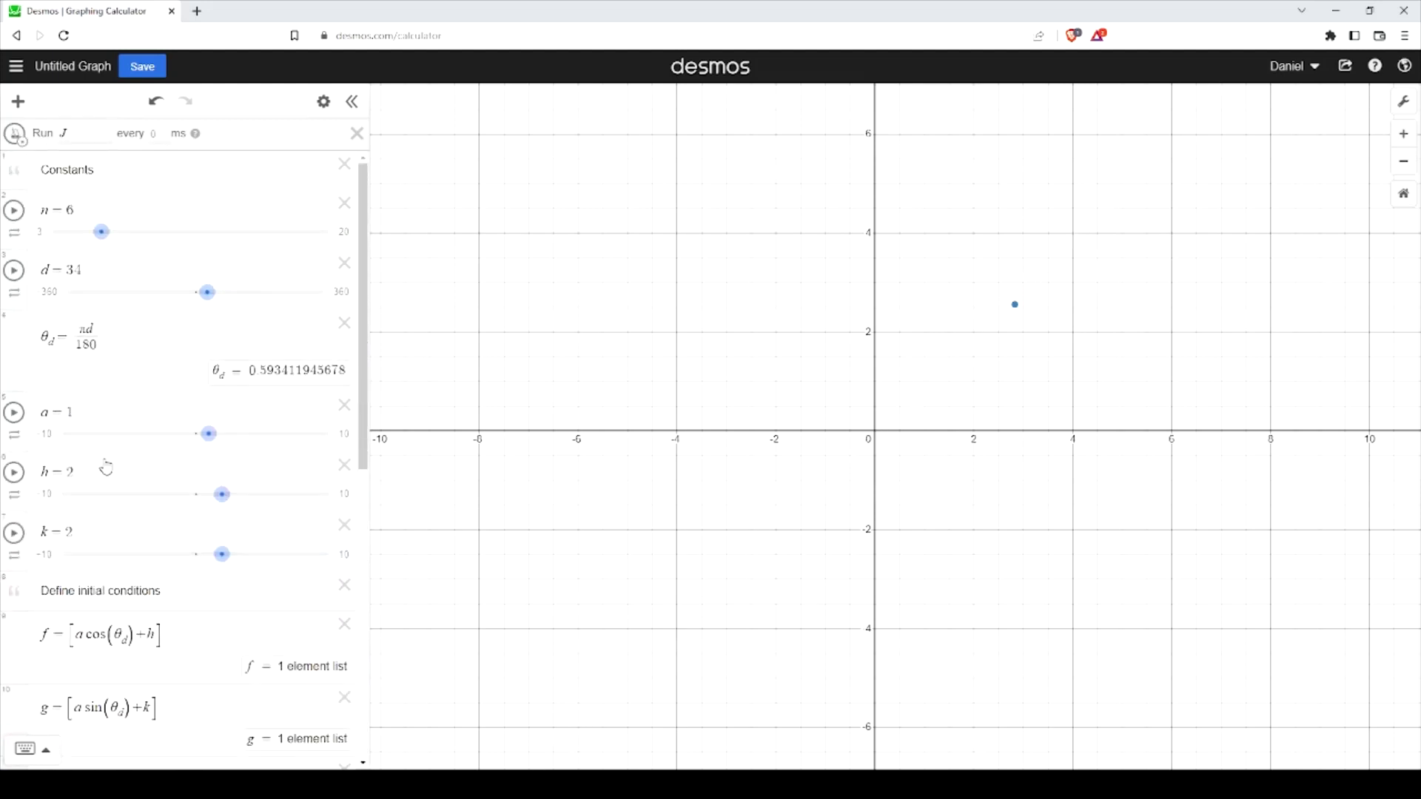
# Run the ticker on action J, then switch it to I and run again to fill f and g.
pyautogui.click(16, 136)
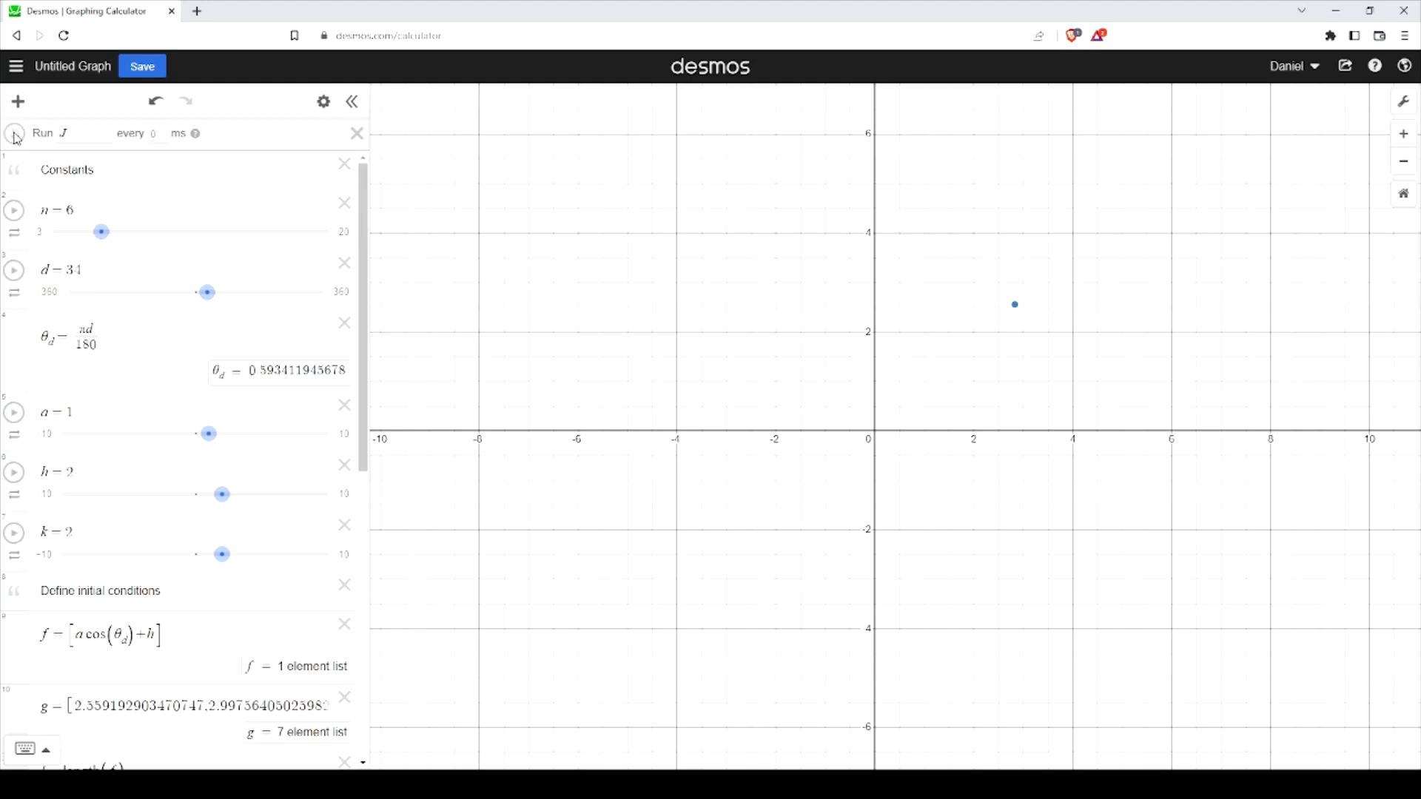
pyautogui.click(87, 133)
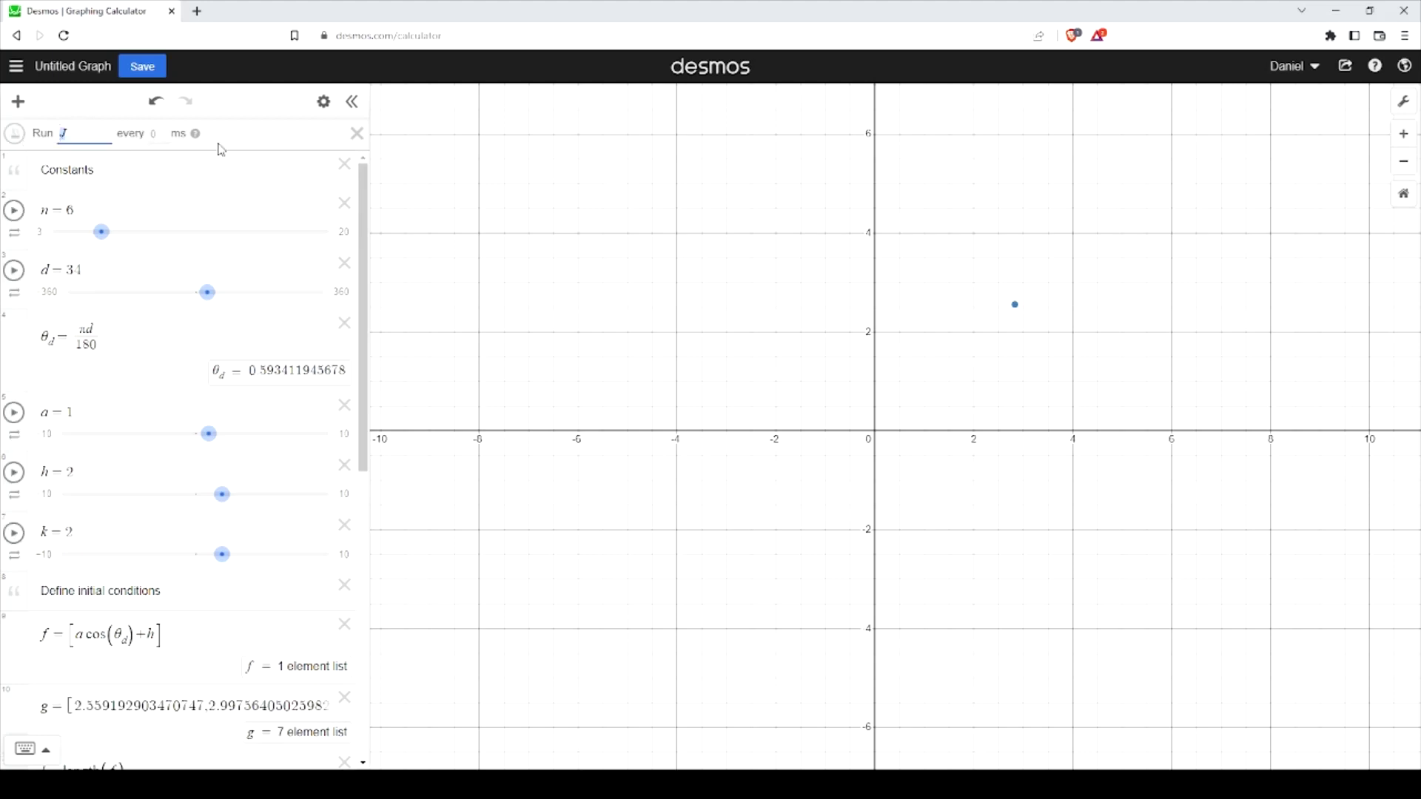
pyautogui.click(12, 138)
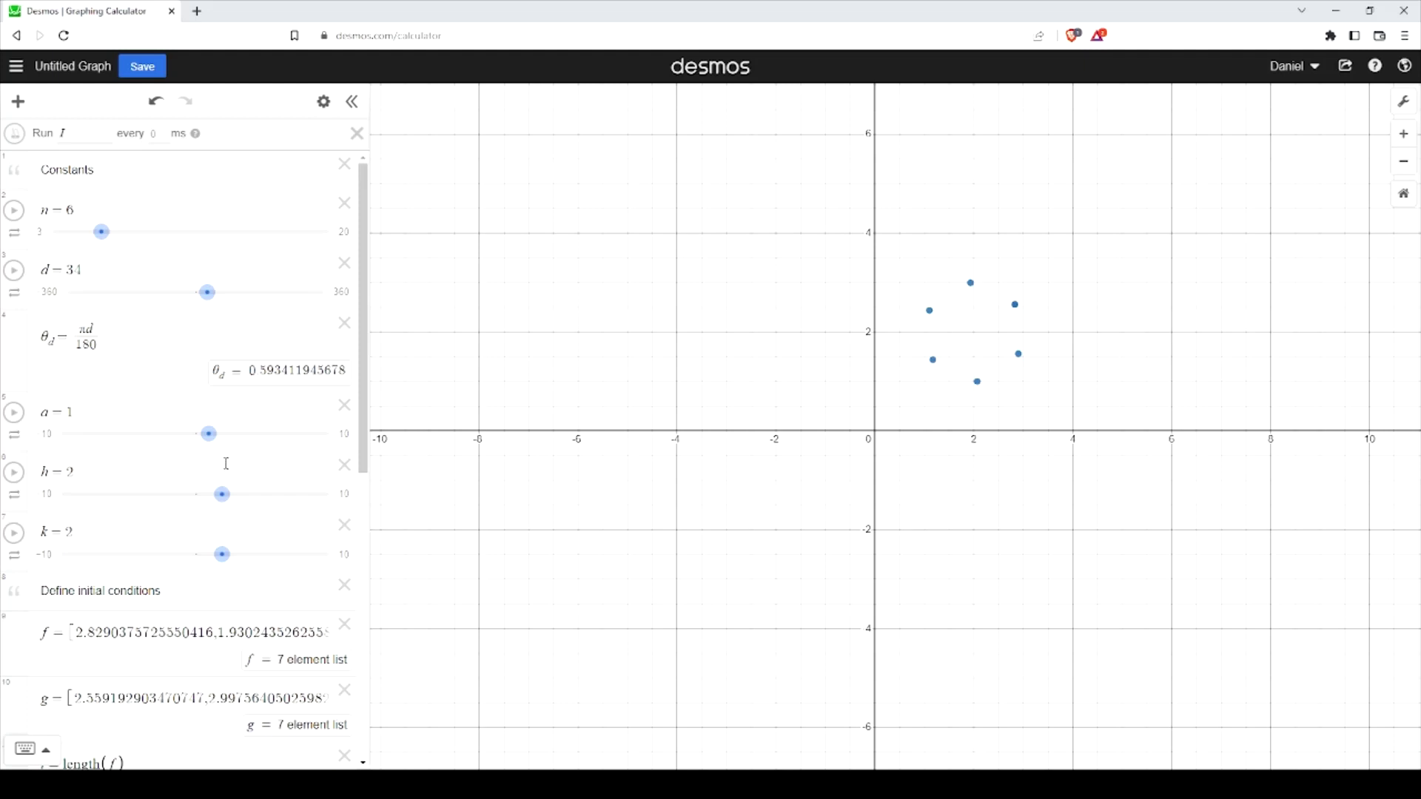
pyautogui.scroll(-4, 240, 446)
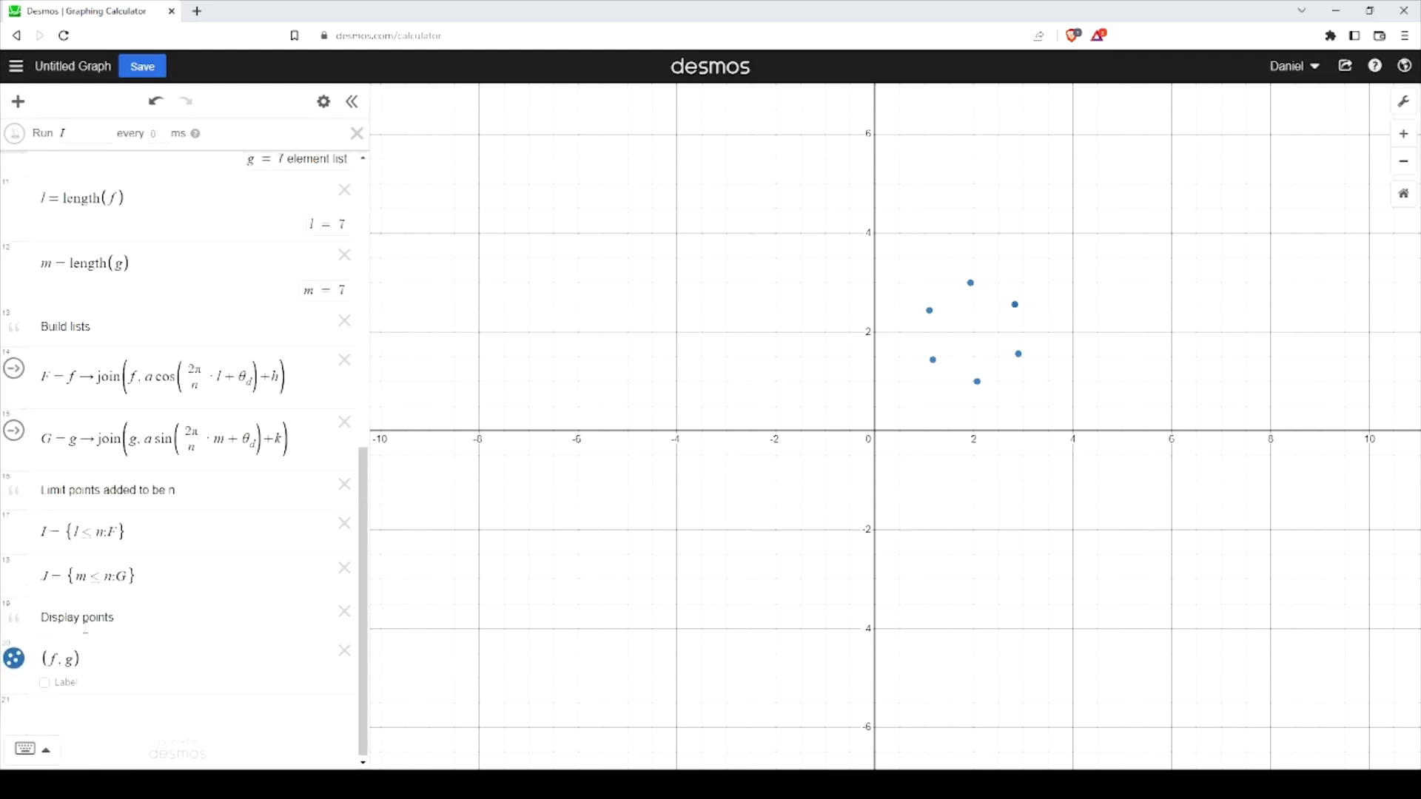
pyautogui.scroll(-4, 81, 637)
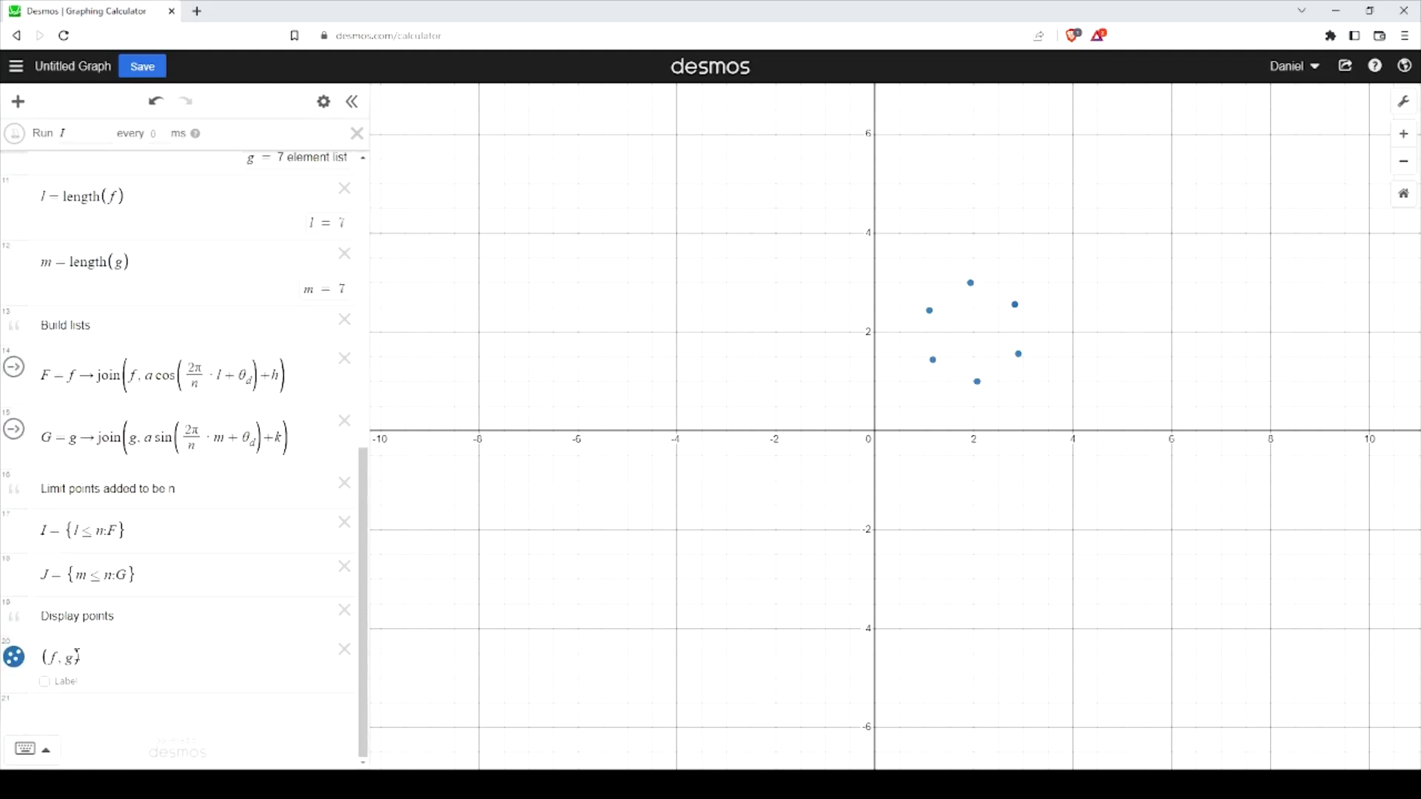
# Turn on Lines for the (f, g) points to draw the hexagon.
pyautogui.click(324, 102)
pyautogui.click(14, 657)
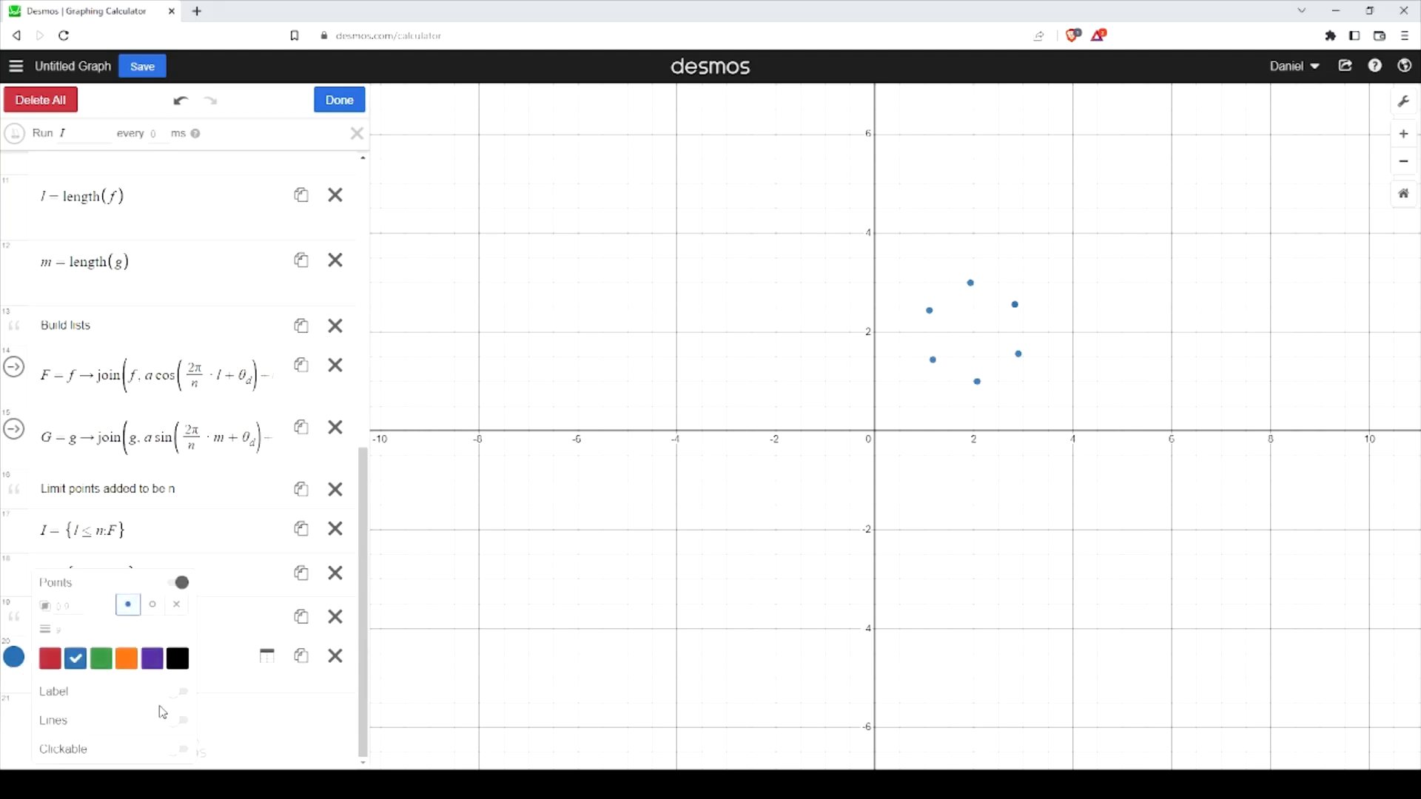
pyautogui.click(177, 722)
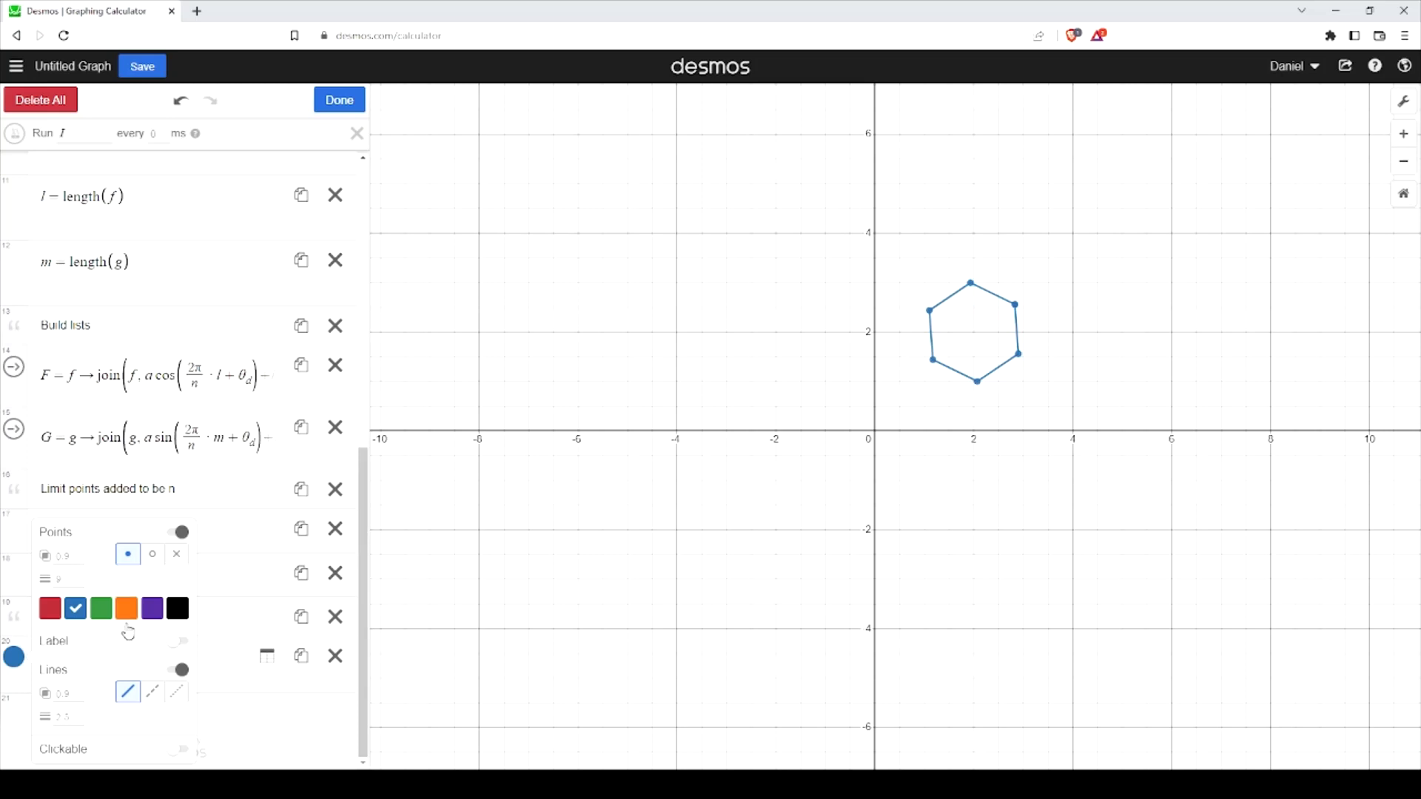
pyautogui.click(342, 103)
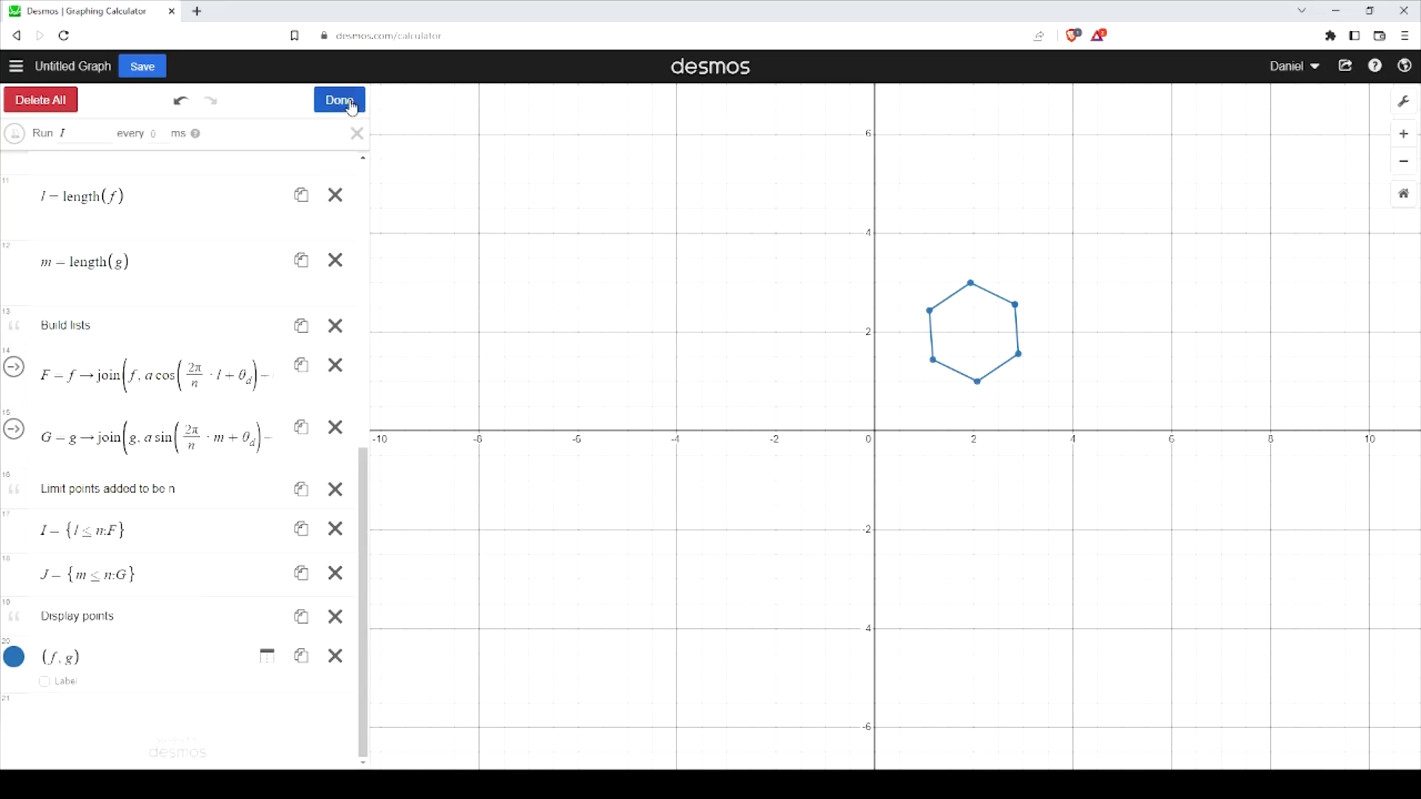
pyautogui.scroll(8, 88, 542)
# Delete the computed numbers from f's list and rerun action I.
pyautogui.scroll(-4, 100, 635)
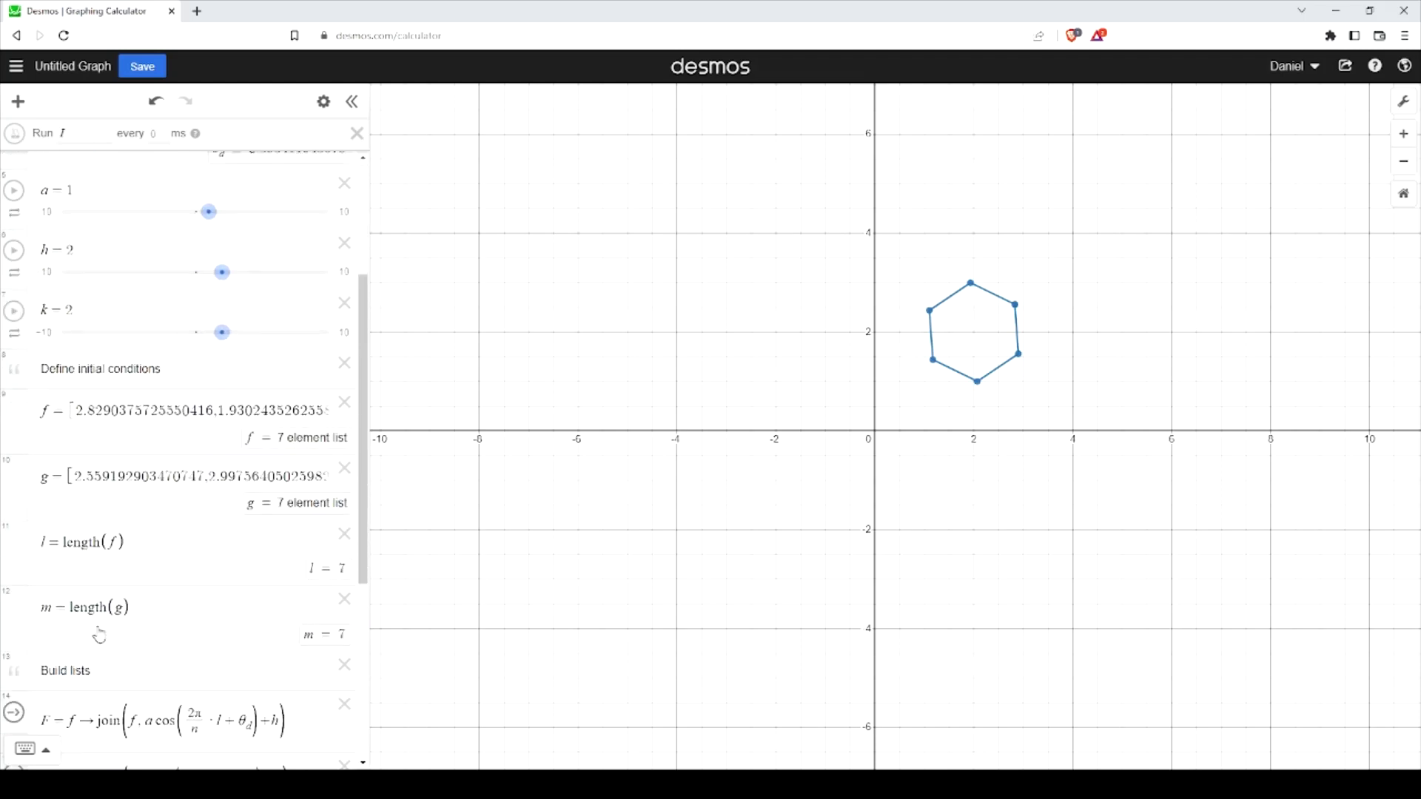
pyautogui.scroll(-3, 100, 635)
pyautogui.scroll(3, 85, 403)
pyautogui.scroll(-4, 85, 532)
pyautogui.scroll(4, 85, 539)
pyautogui.moveTo(88, 408); pyautogui.dragTo(620, 373)
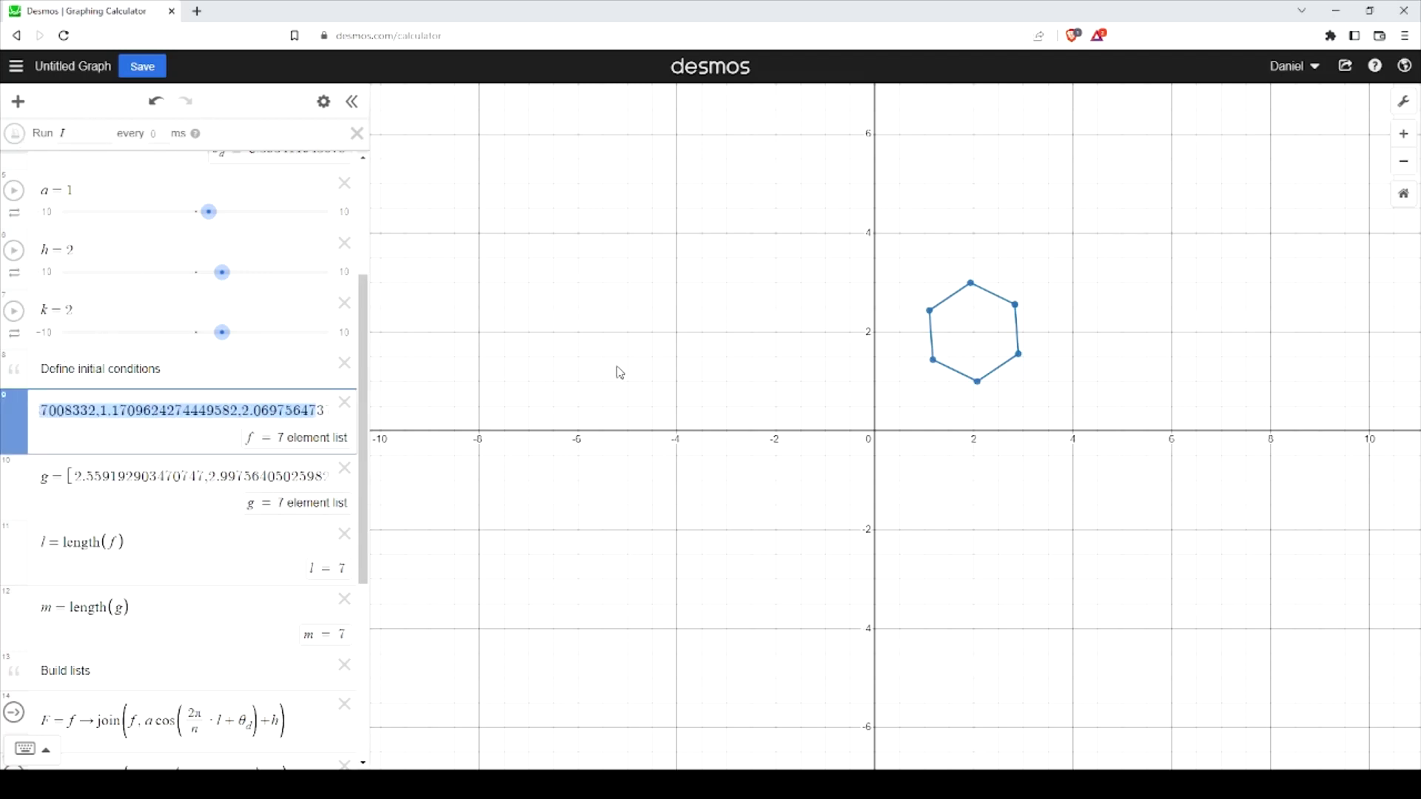
pyautogui.press('BackSpace')
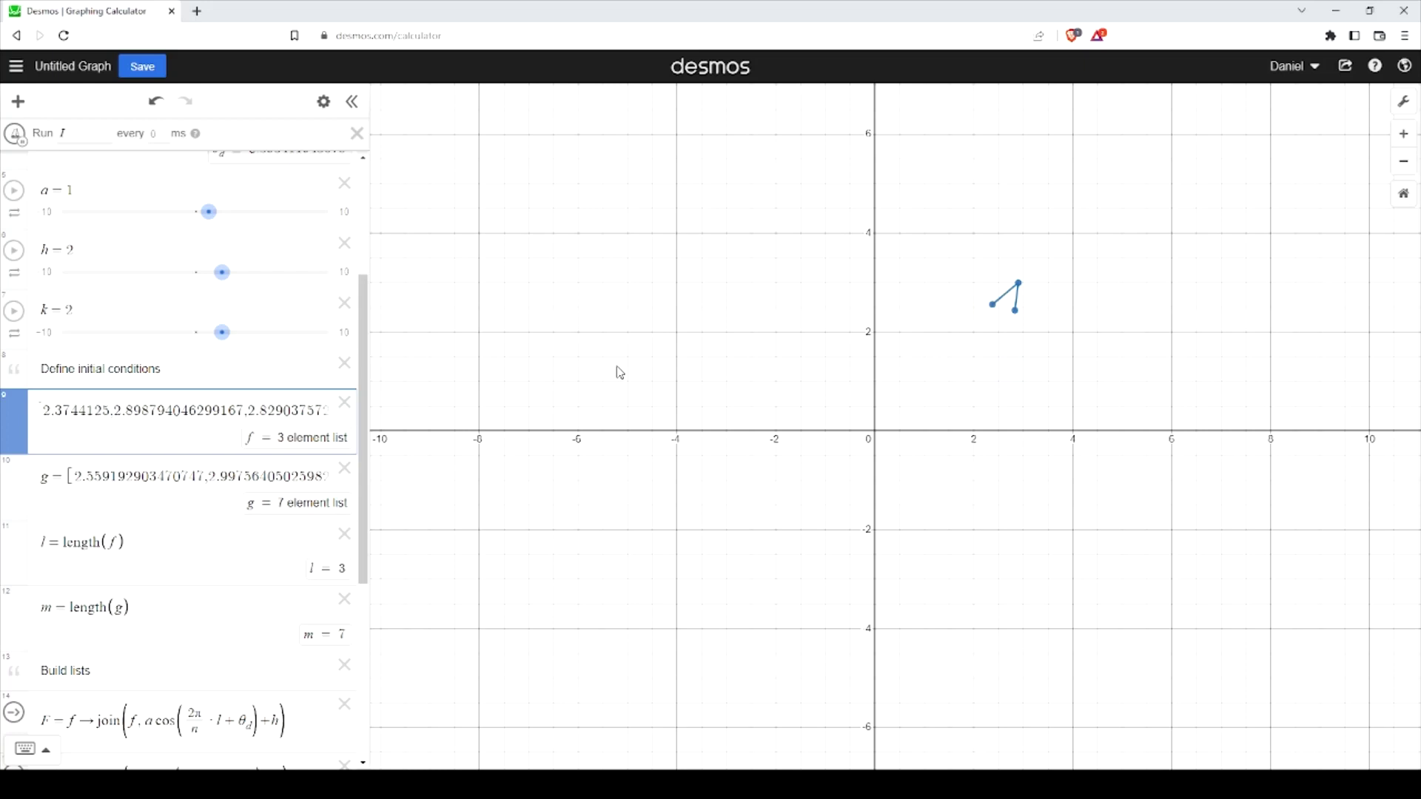
pyautogui.click(14, 134)
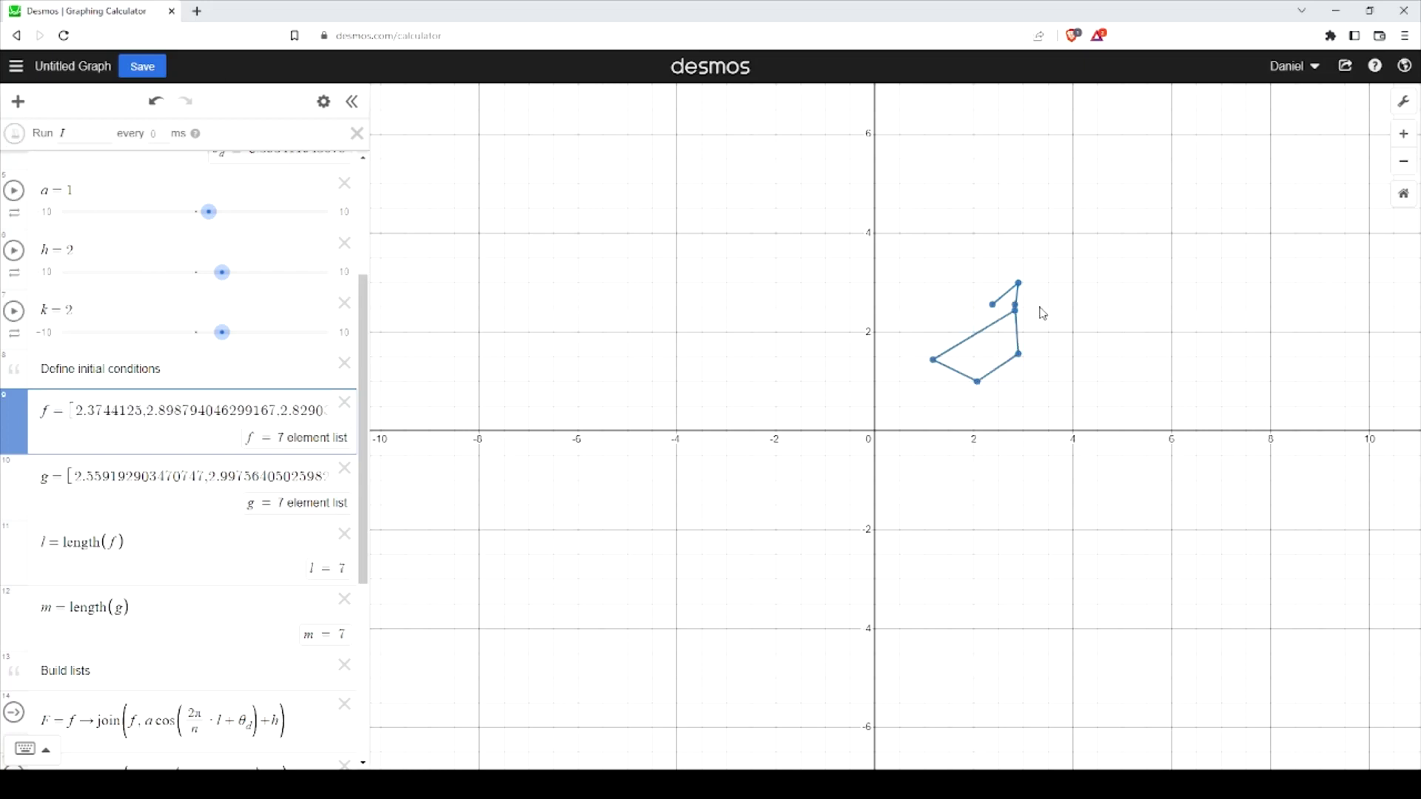
# Reduce f to a single value and start retyping it as a cos(.
pyautogui.moveTo(103, 411); pyautogui.dragTo(574, 420)
pyautogui.write('2.3725550416')
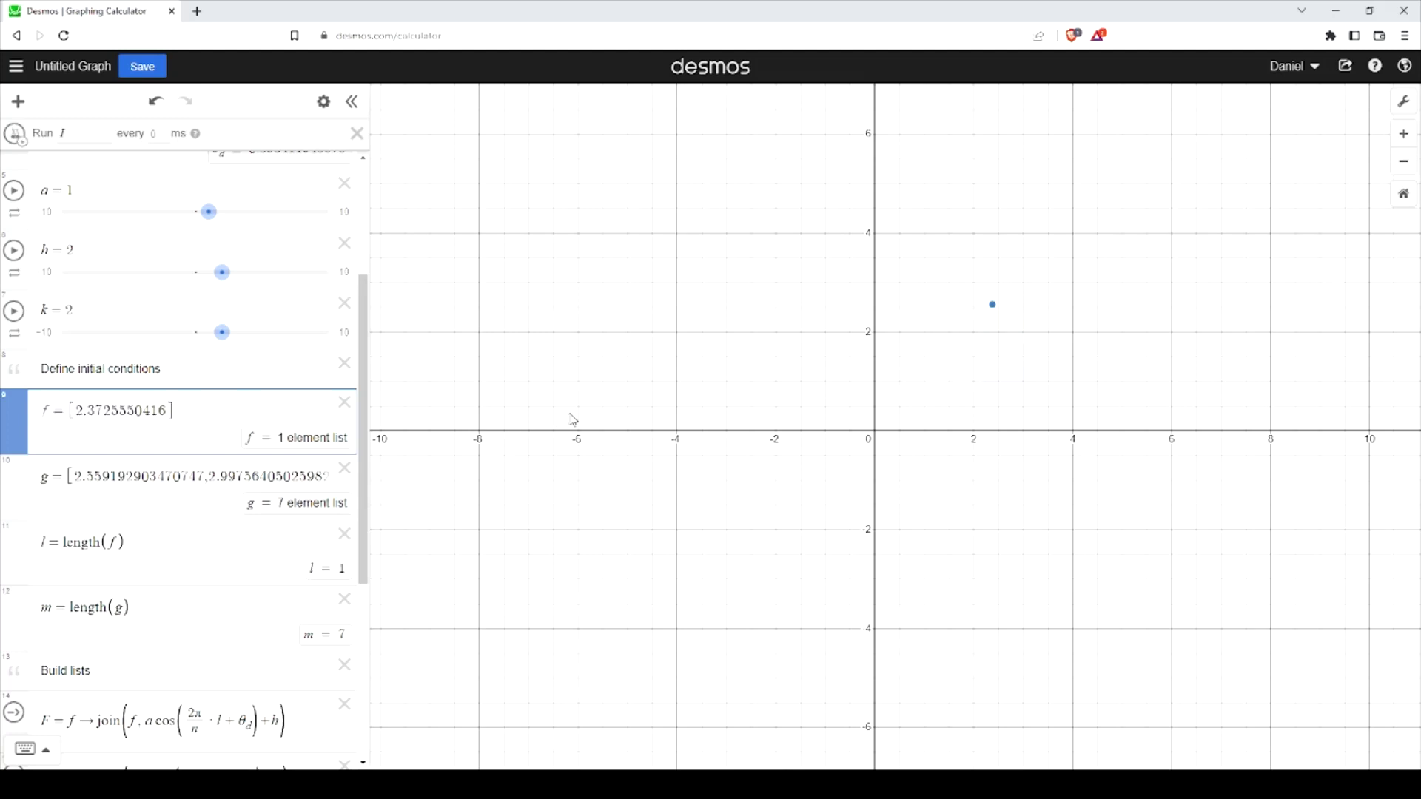
pyautogui.moveTo(78, 414); pyautogui.dragTo(170, 415)
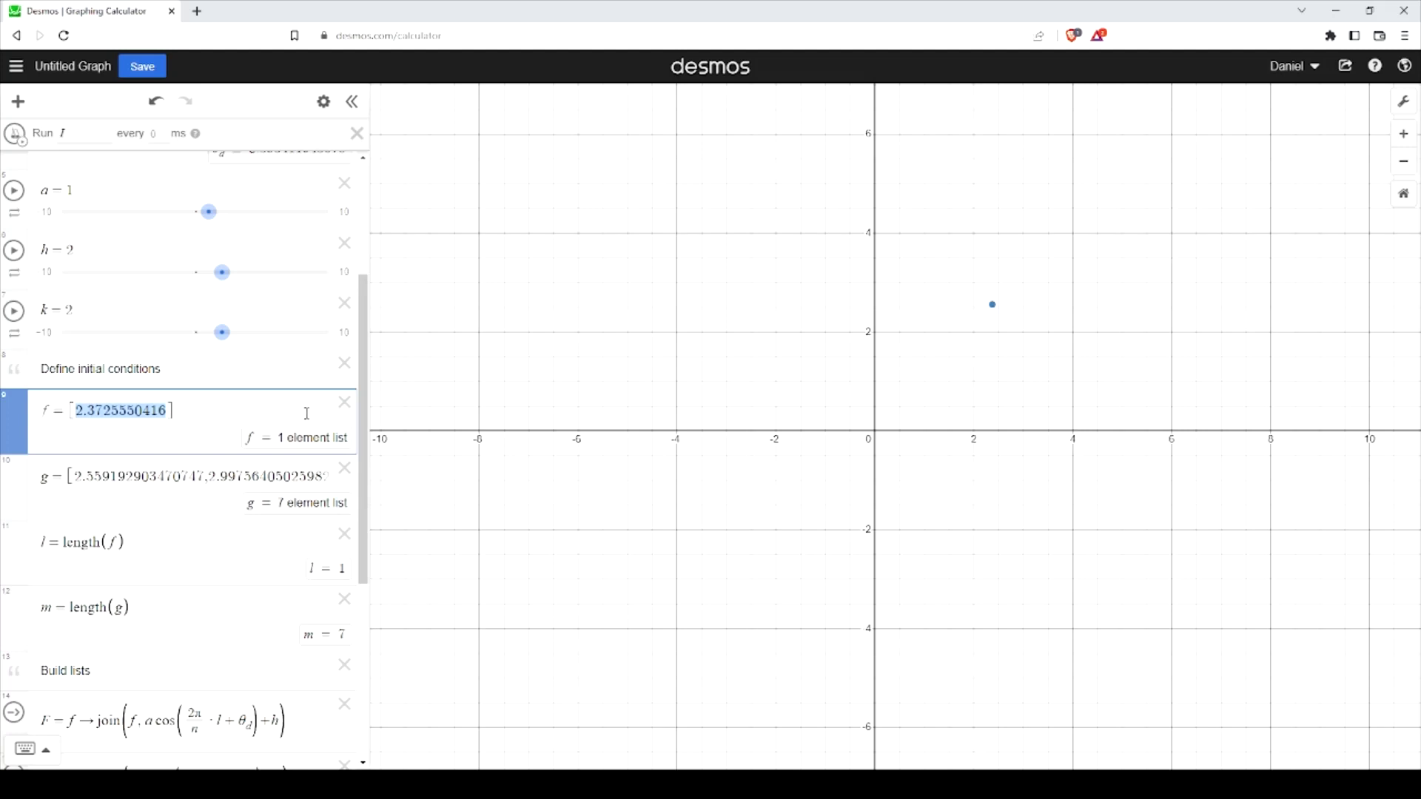
pyautogui.write('d')
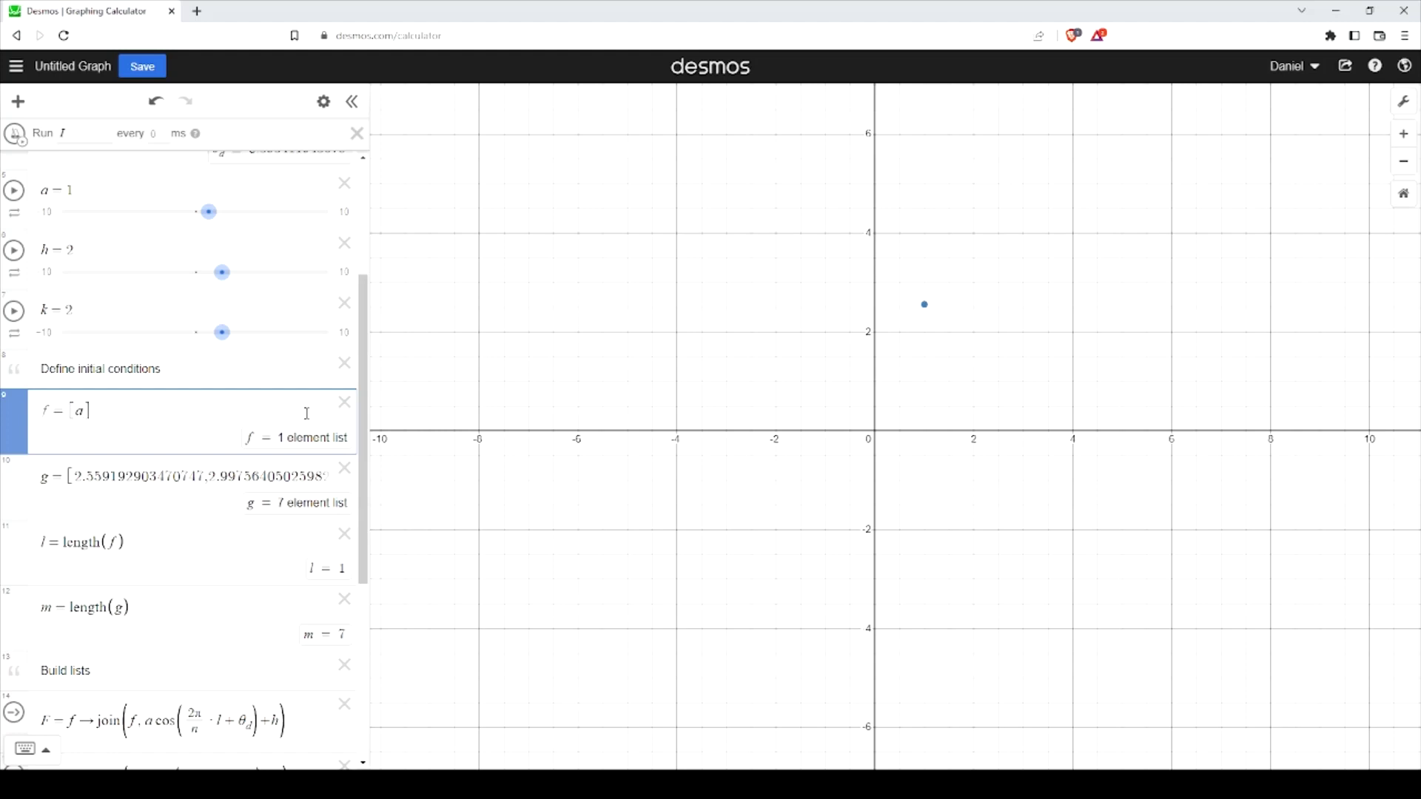
pyautogui.write('cos(')
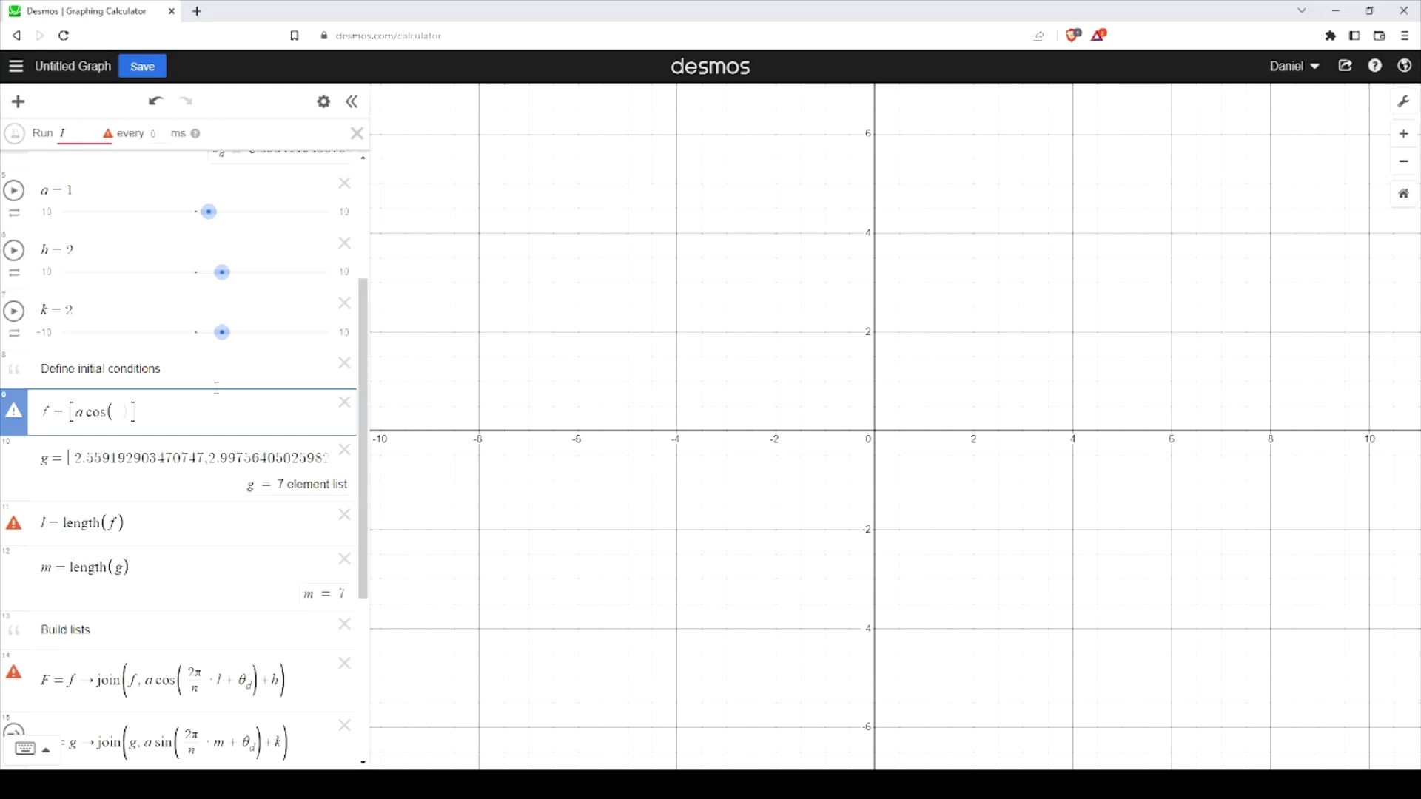
pyautogui.scroll(-5, 217, 386)
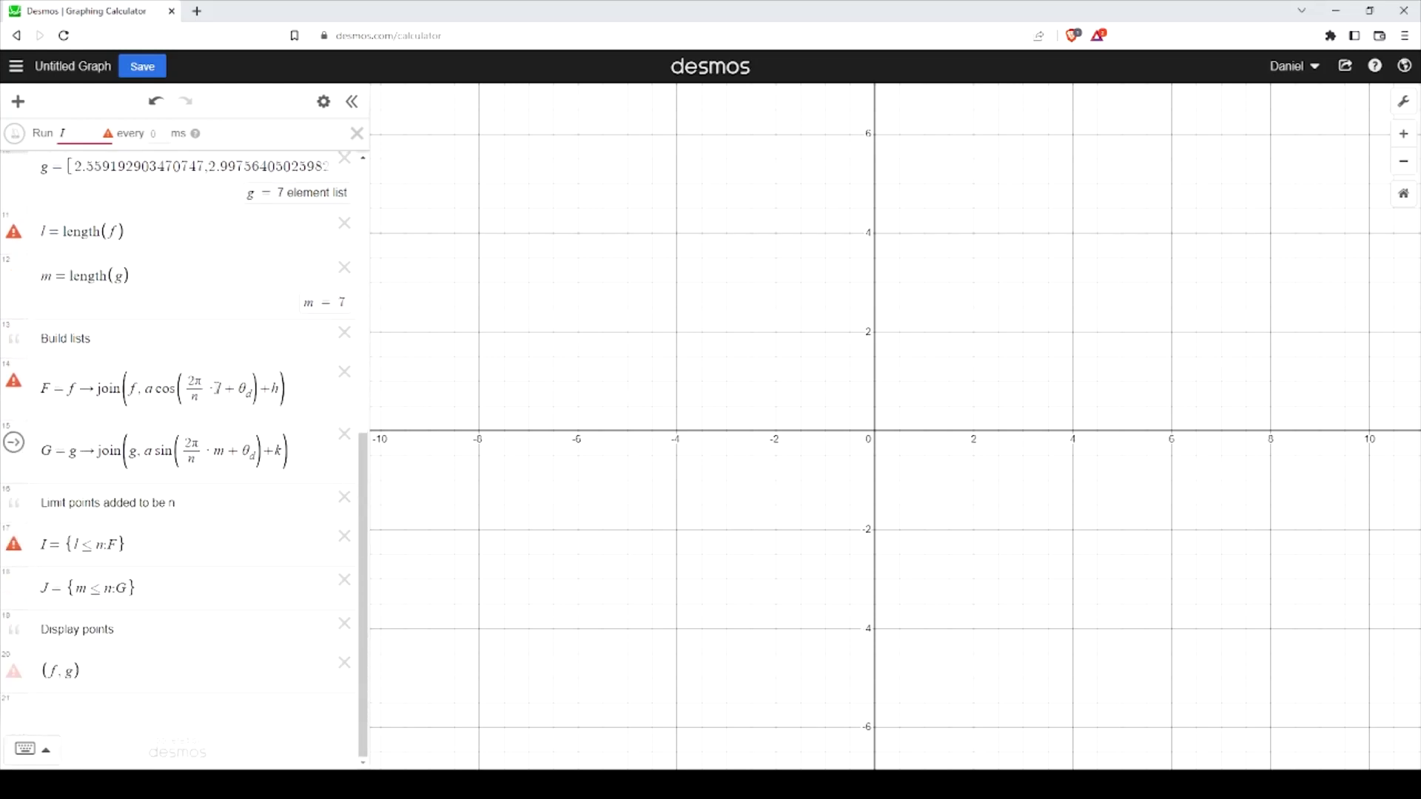